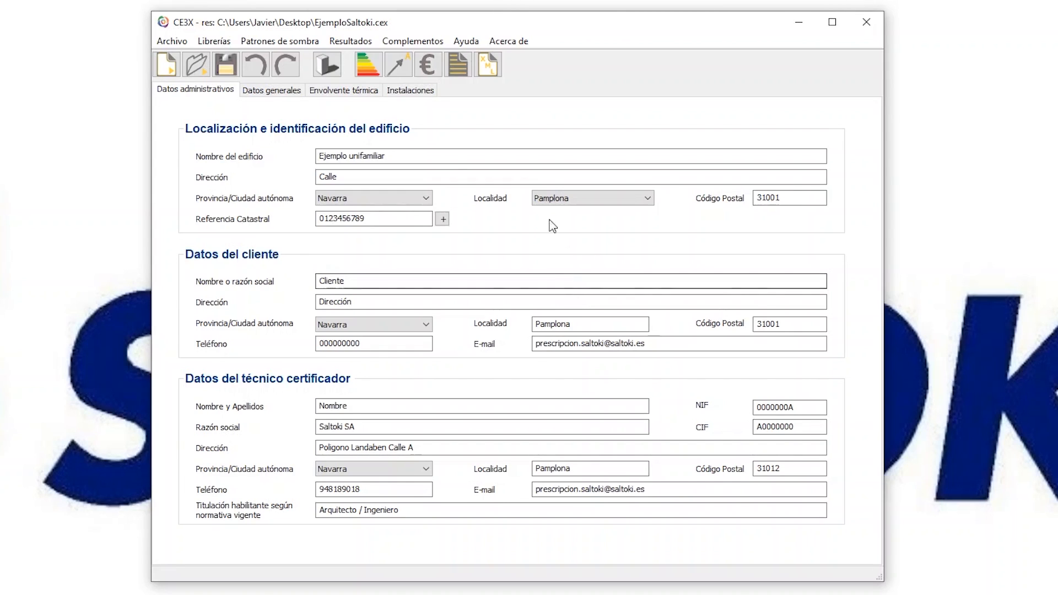
Step: Review the thermal envelope data of Fachada_Norte and its window Ventanas_Norte
left_click(344, 90)
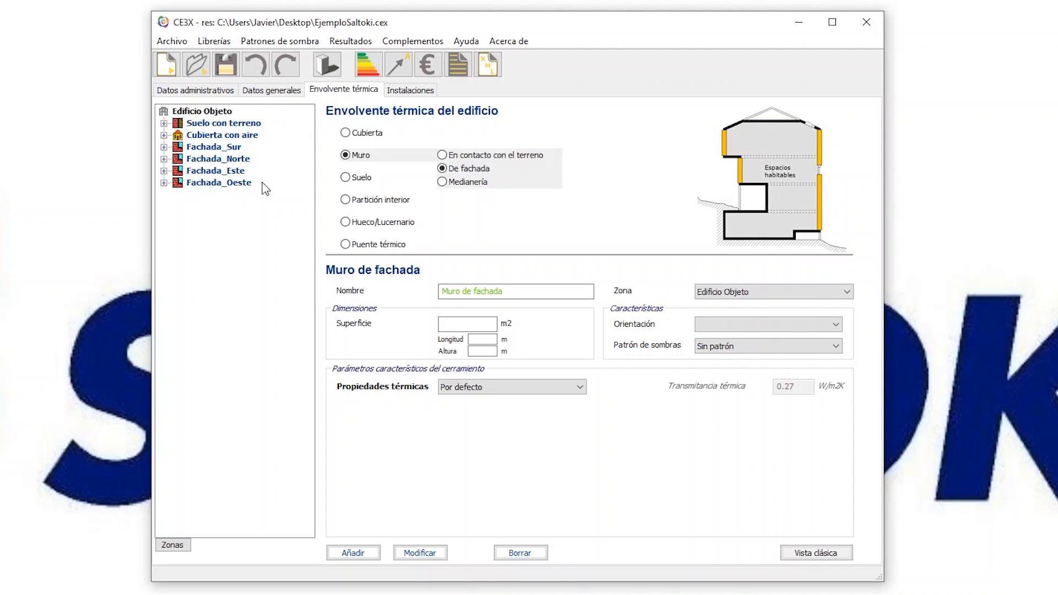
left_click(164, 159)
left_click(198, 160)
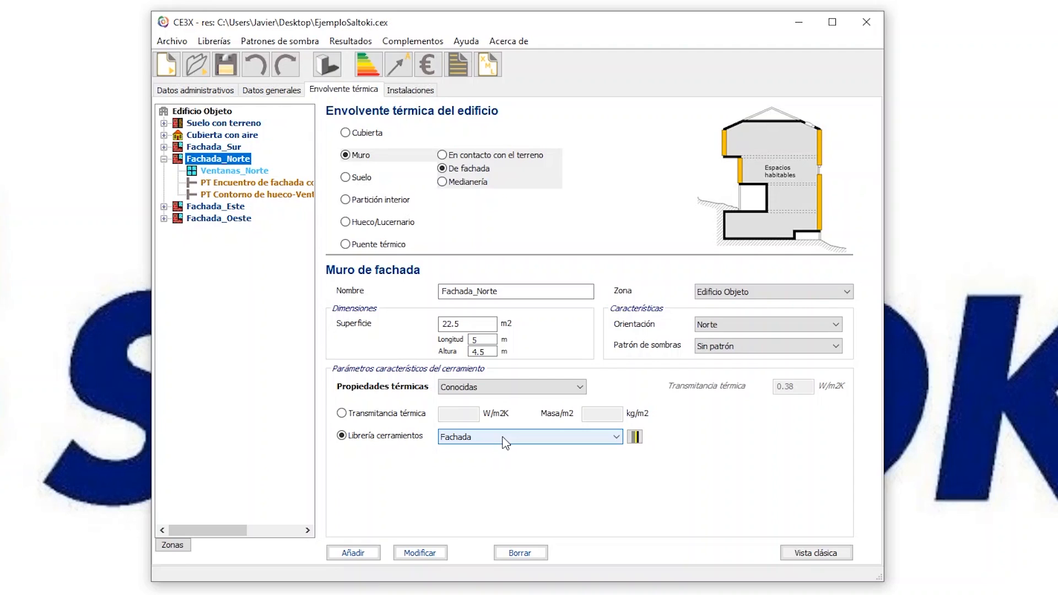
left_click(229, 171)
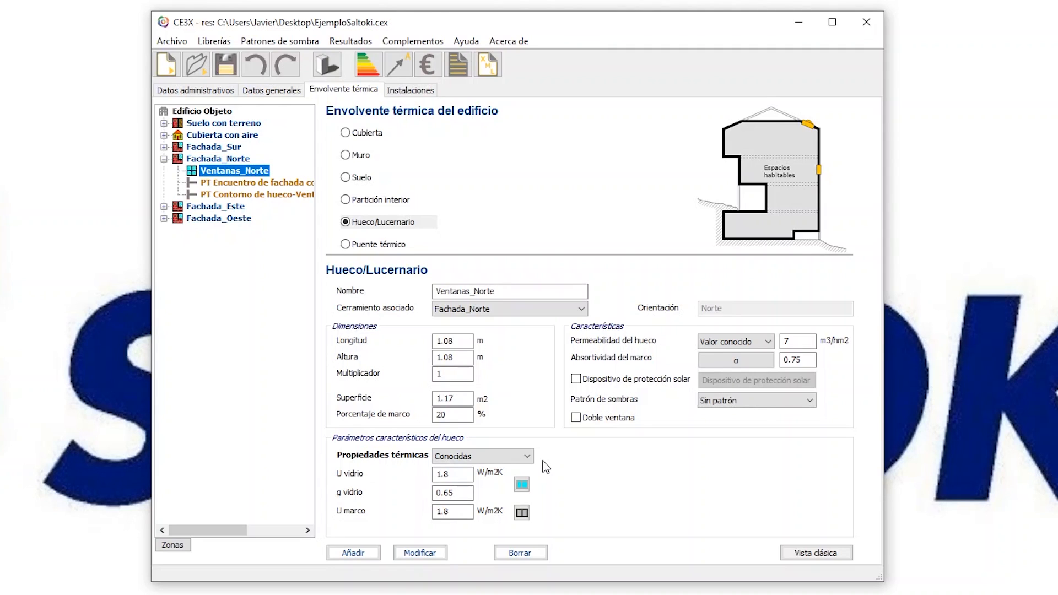
Step: Start defining a mixed heating and ACS system in the building's installations, with Caldera Condensación as the generator type
left_click(405, 91)
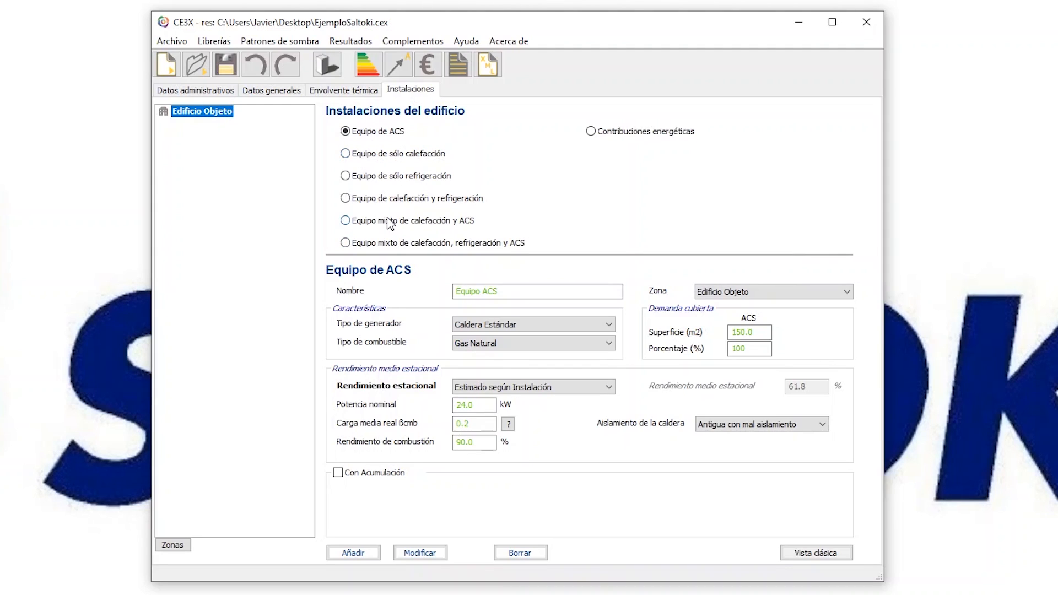
left_click(345, 221)
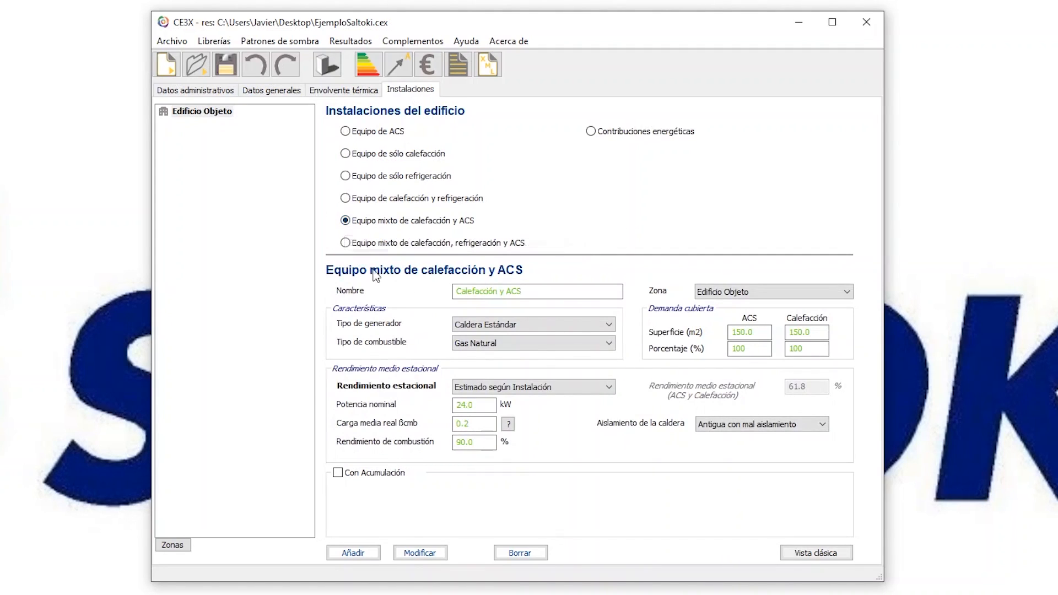
left_click(514, 326)
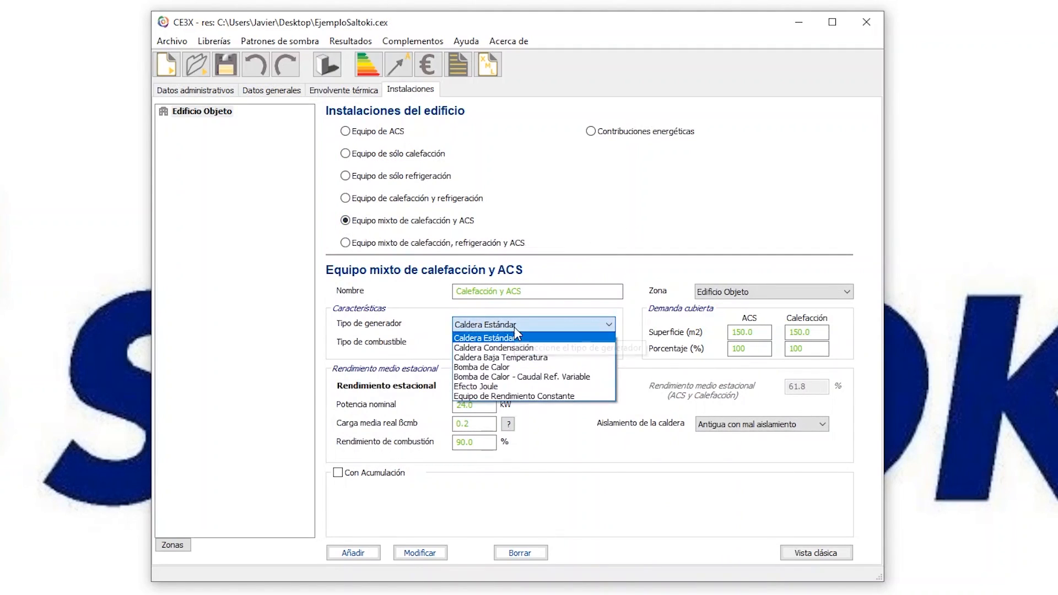
left_click(545, 349)
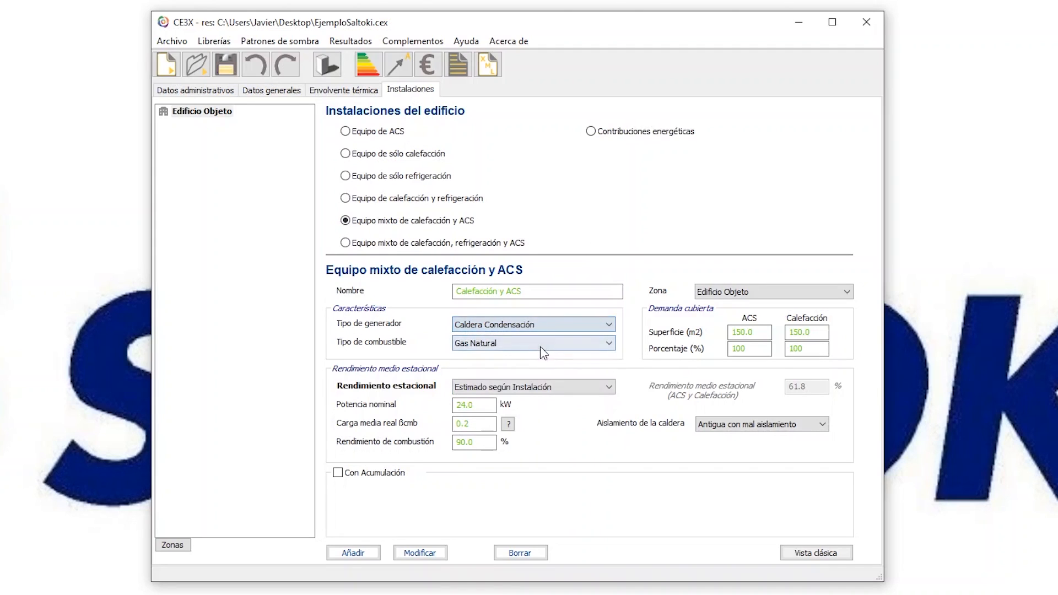
Step: Set the boiler's nominal power to 25 kW, combustion efficiency to 96 % and insulation to Bien aislada y mantenida
double_click(473, 406)
type("25")
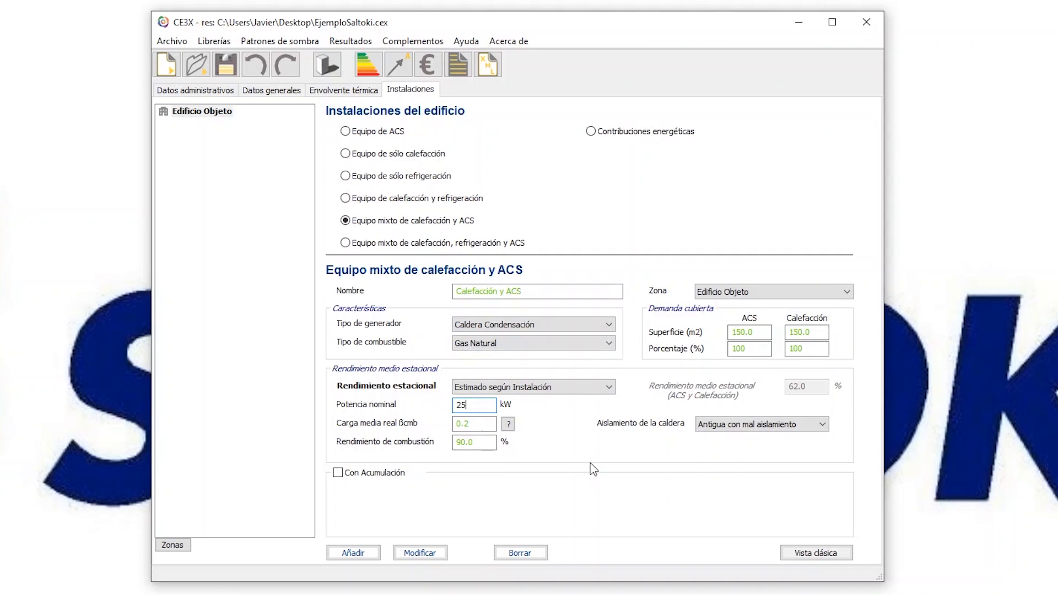
left_click(482, 444)
double_click(483, 444)
type("96")
left_click(735, 427)
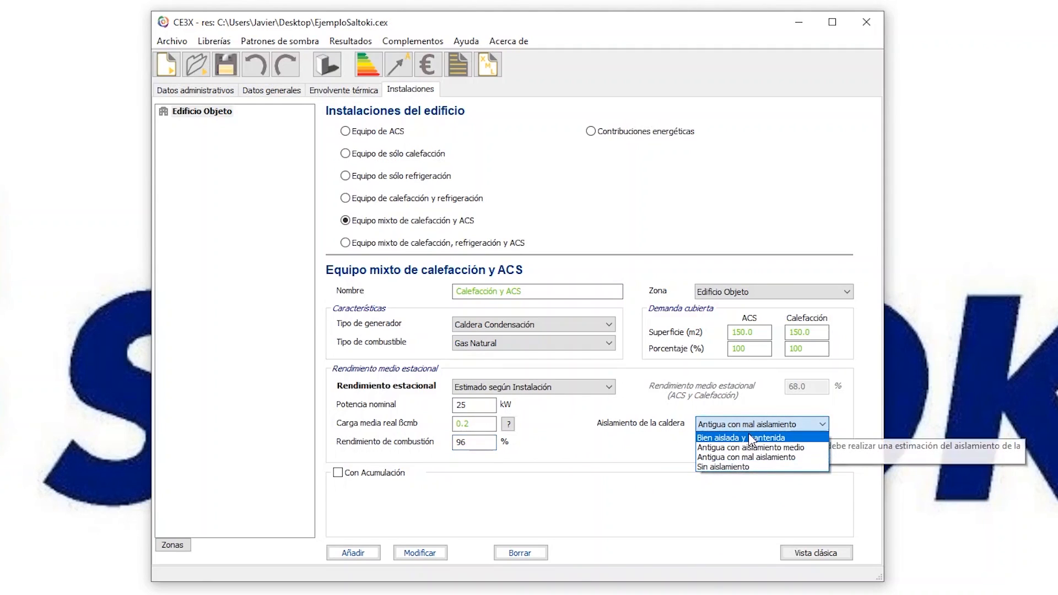
left_click(749, 436)
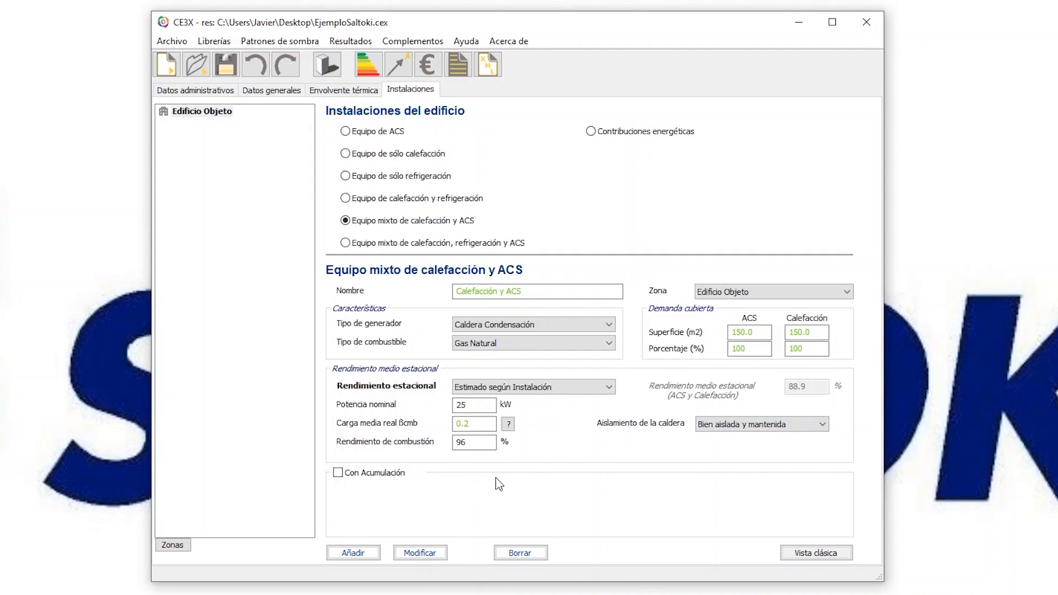
Step: Include a 150 l storage tank with estimated UA and 0.02 m of Espuma Elastomérica insulation, and add the mixed system to the building
left_click(338, 473)
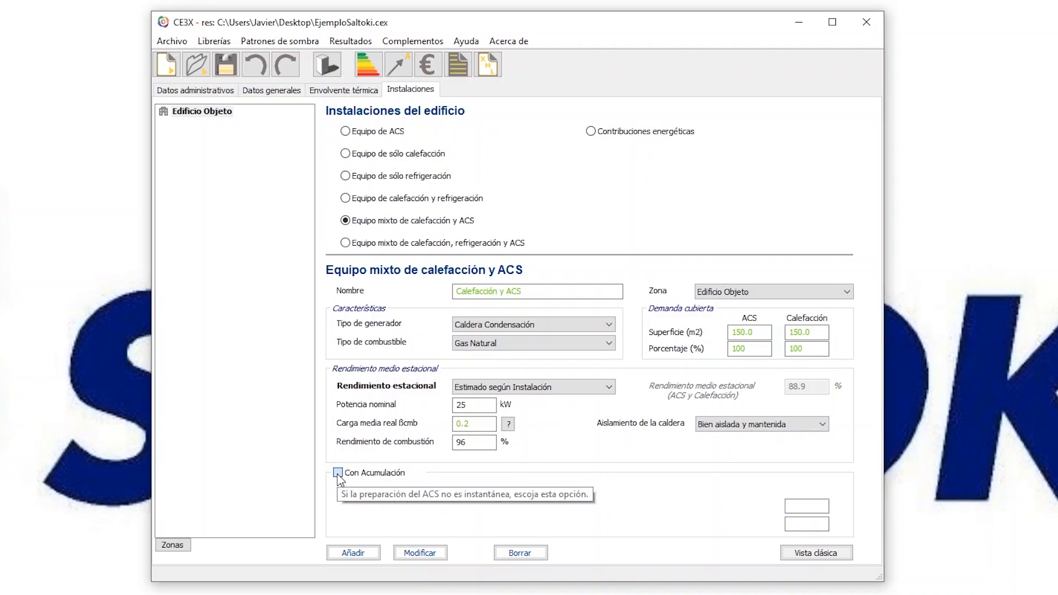
left_click(473, 506)
type("150")
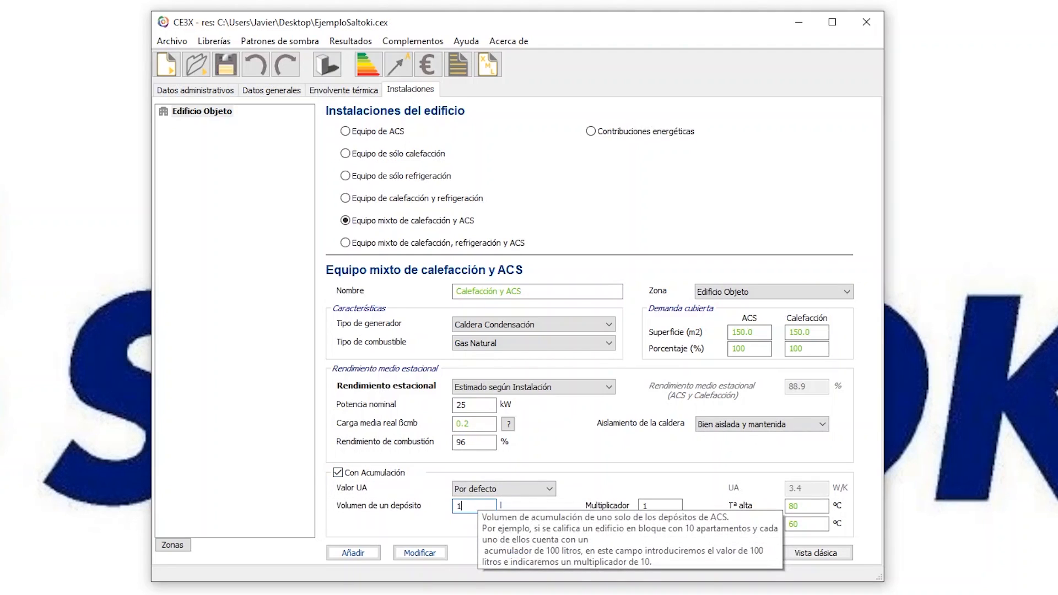
left_click(538, 499)
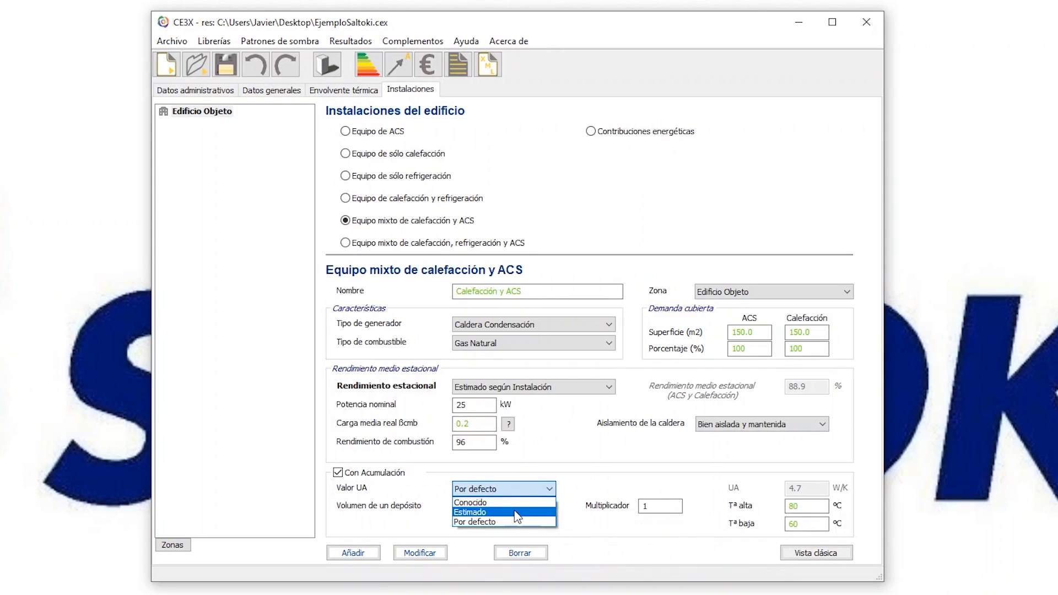
left_click(518, 511)
left_click(653, 524)
type("0.02")
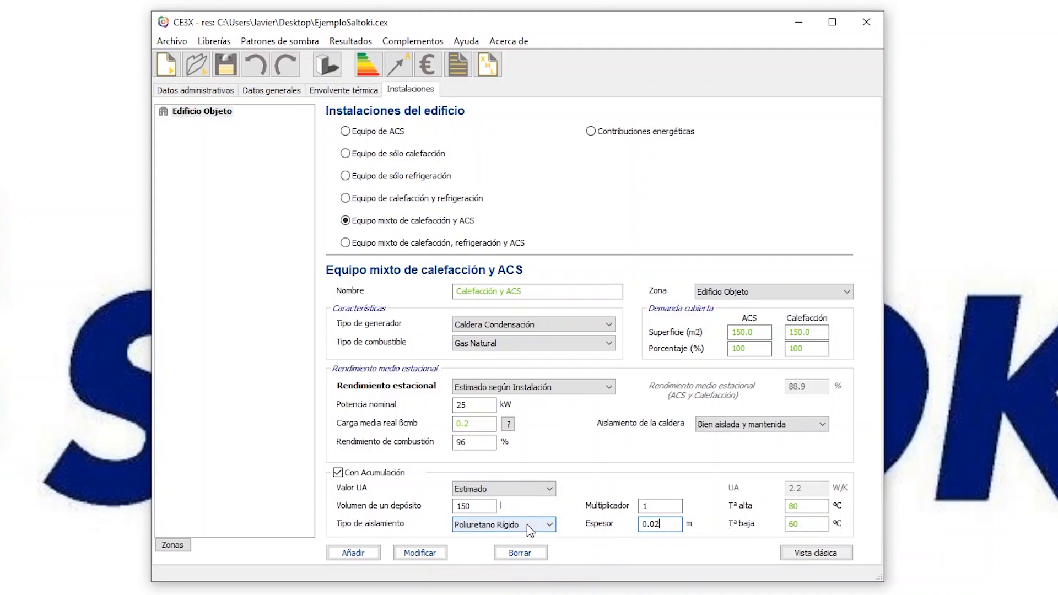
left_click(527, 524)
left_click(496, 594)
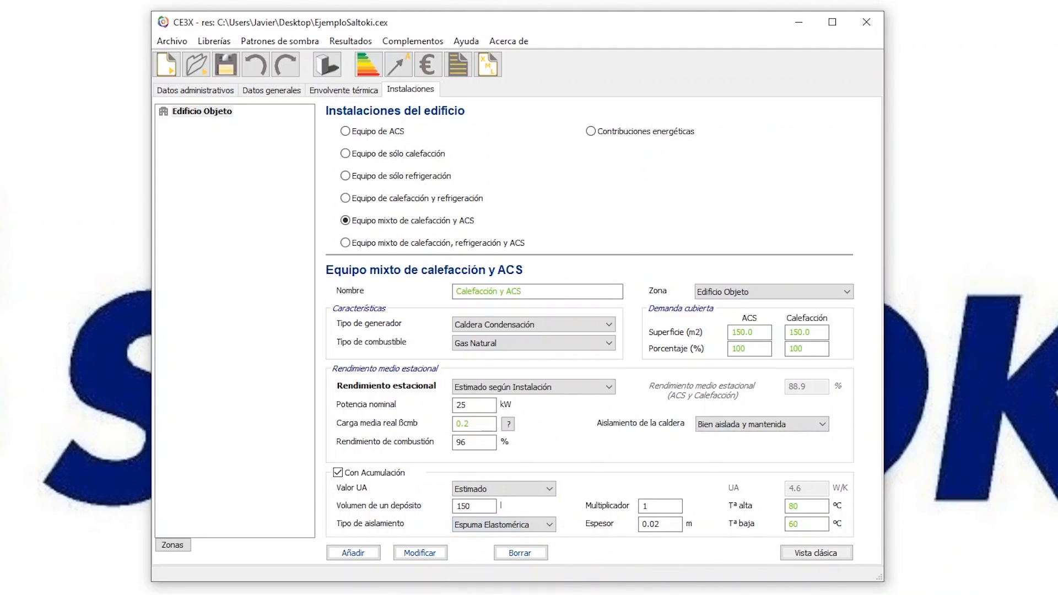
left_click(353, 553)
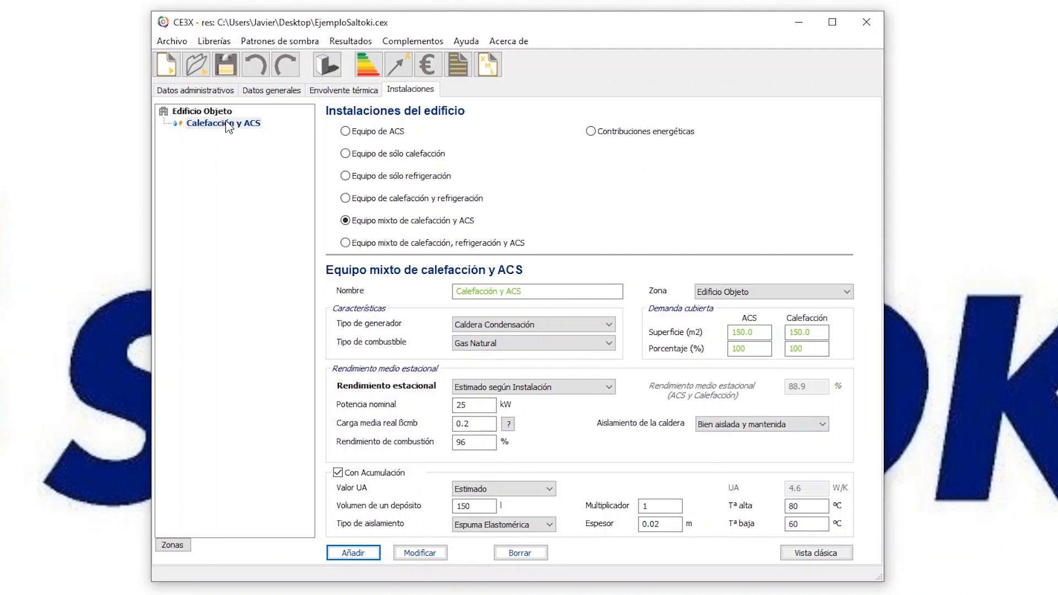
Step: Add an energy contribution named "solar térmica" whose renewable sources cover 60 % of the ACS demand
left_click(591, 135)
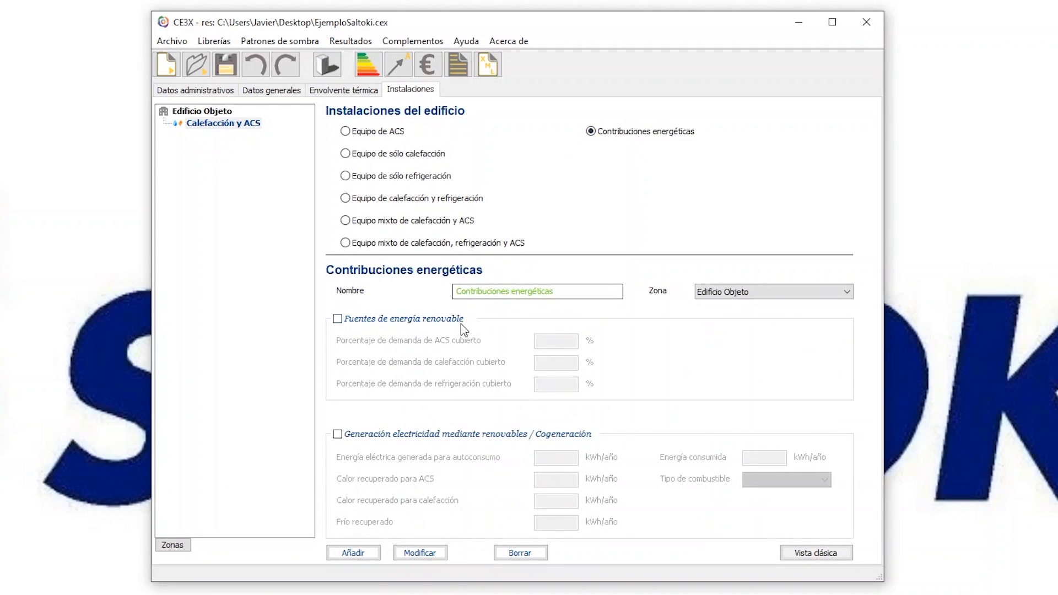
left_click_drag(569, 292, 291, 295)
type("solar térmica")
left_click(338, 321)
left_click(551, 346)
type("60")
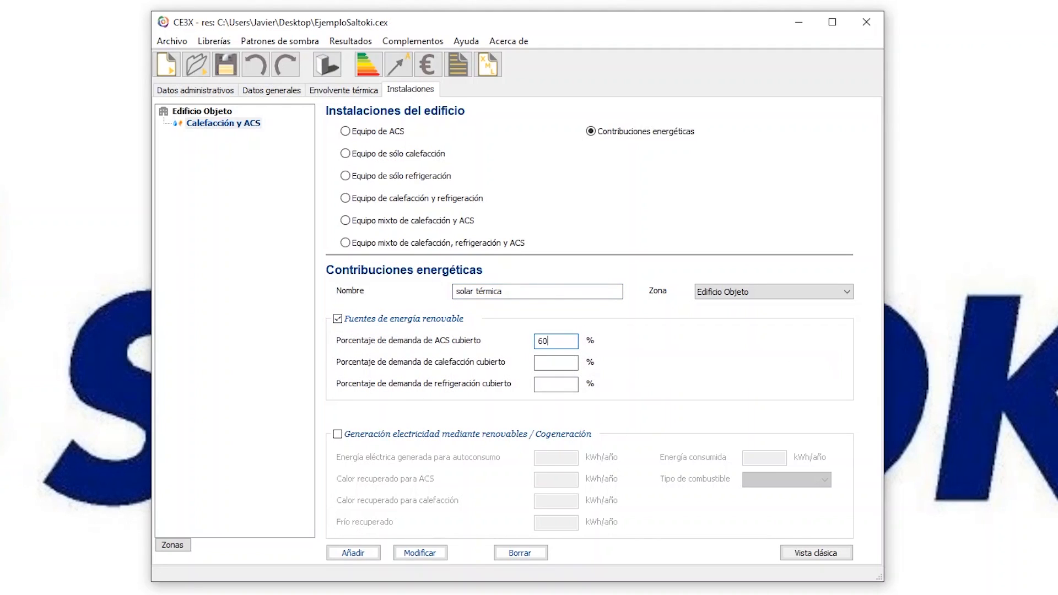
left_click(356, 554)
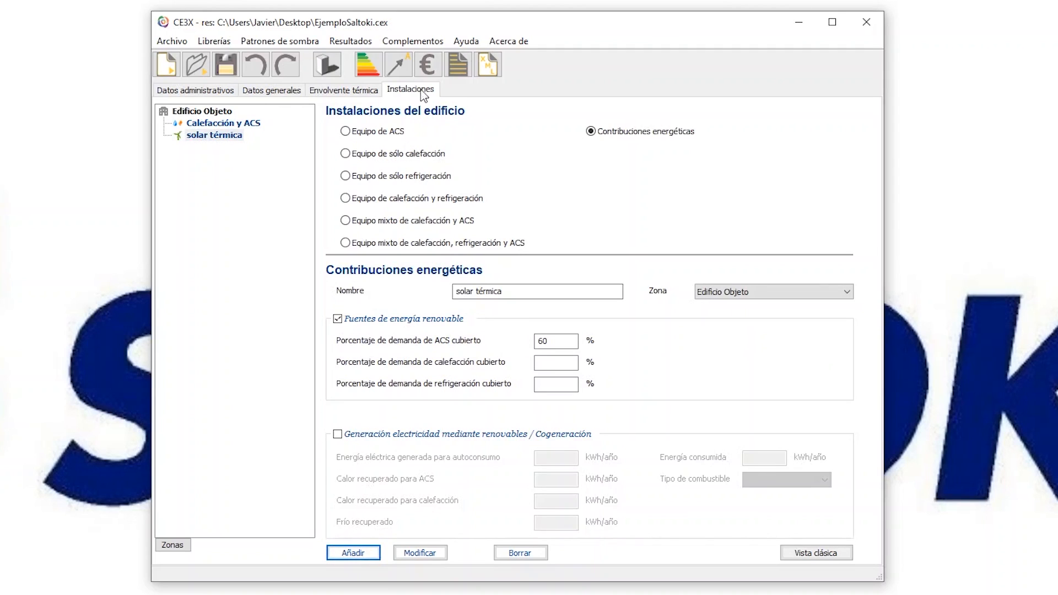
Step: Run the Isover iConecta_2020 CTE check for a new building with manually operated shutters and the colour Oscuro
left_click(427, 47)
mouse_move(468, 58)
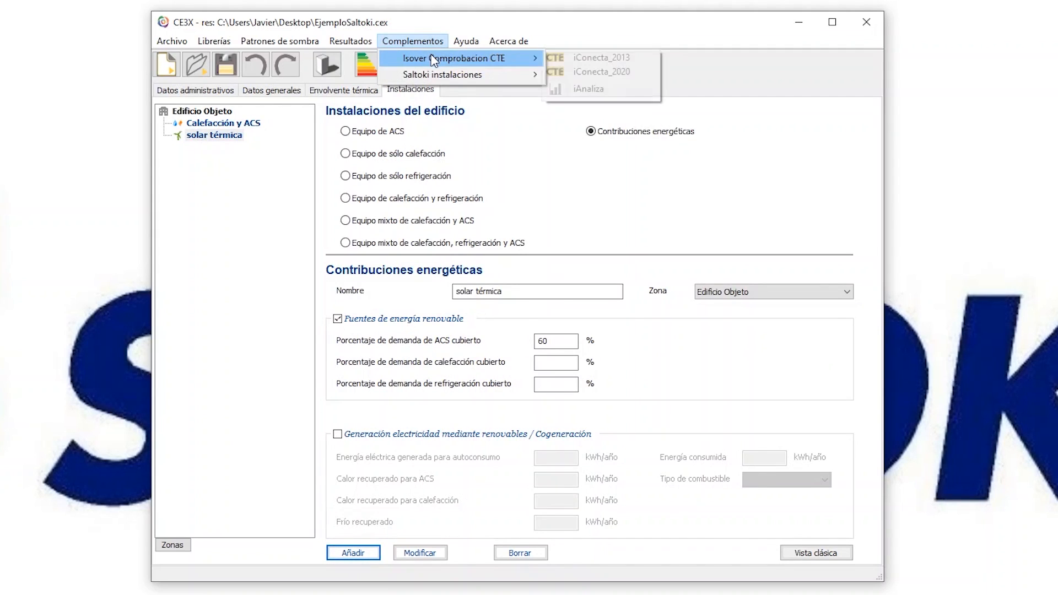
left_click(627, 78)
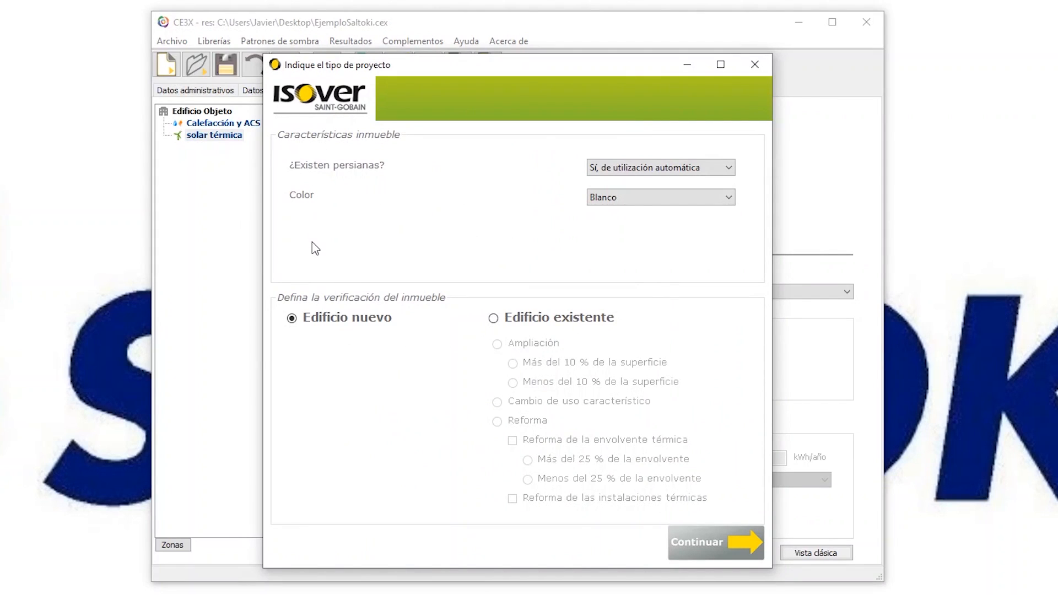
left_click(667, 168)
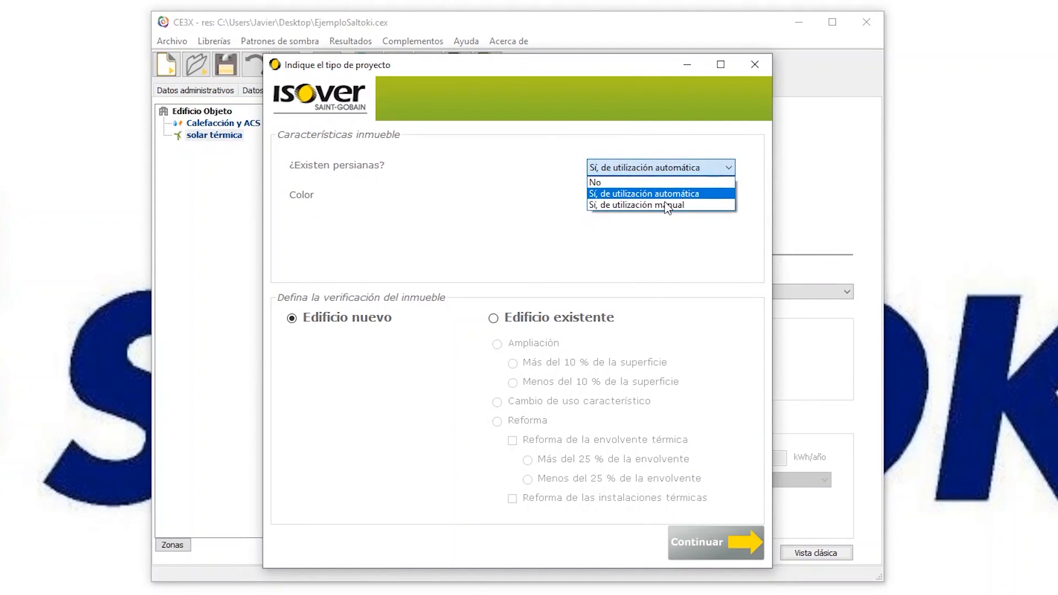
left_click(667, 205)
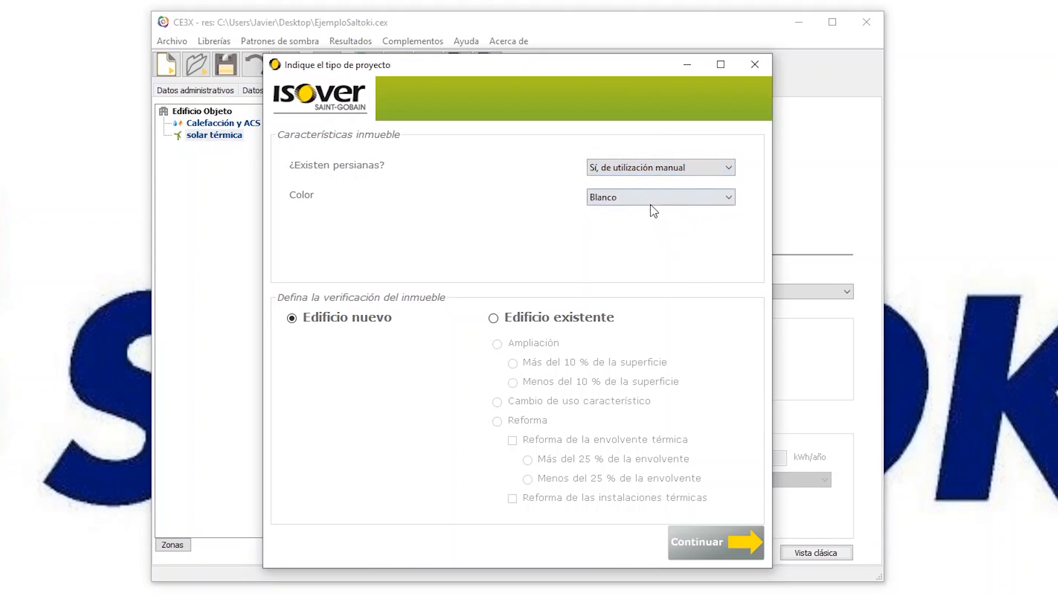
left_click(651, 203)
left_click(637, 234)
left_click(704, 545)
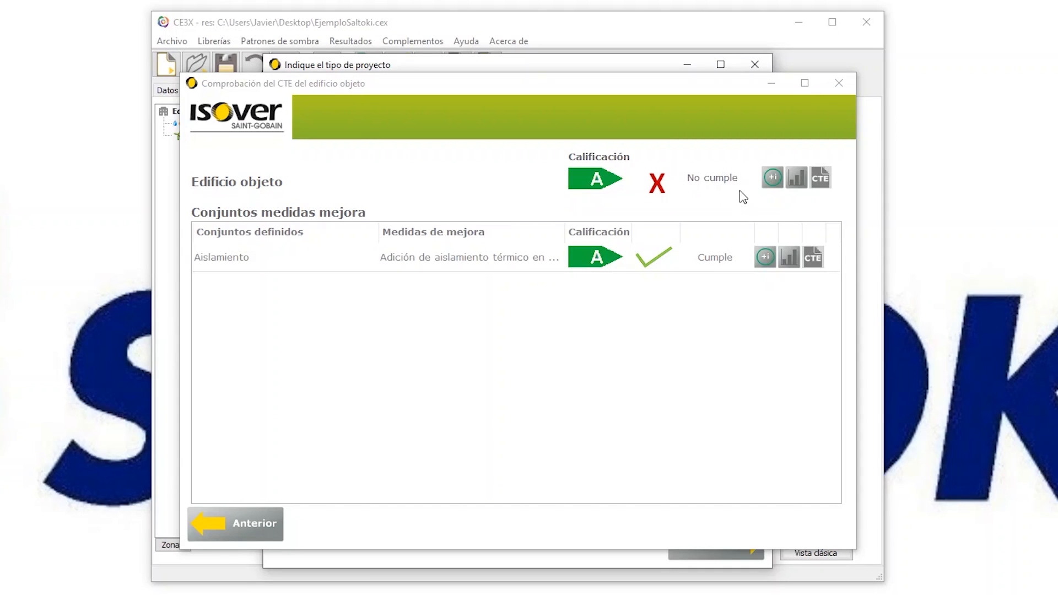
Step: Examine the base building's CTE compliance analysis, including the details for solar control and non-renewable primary energy consumption
left_click(773, 178)
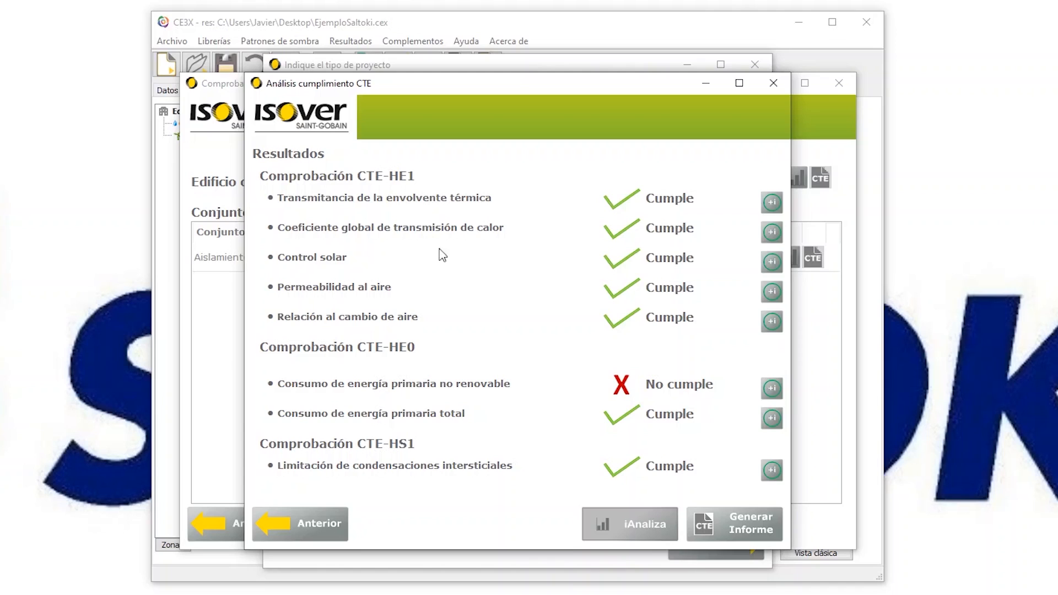
left_click(771, 264)
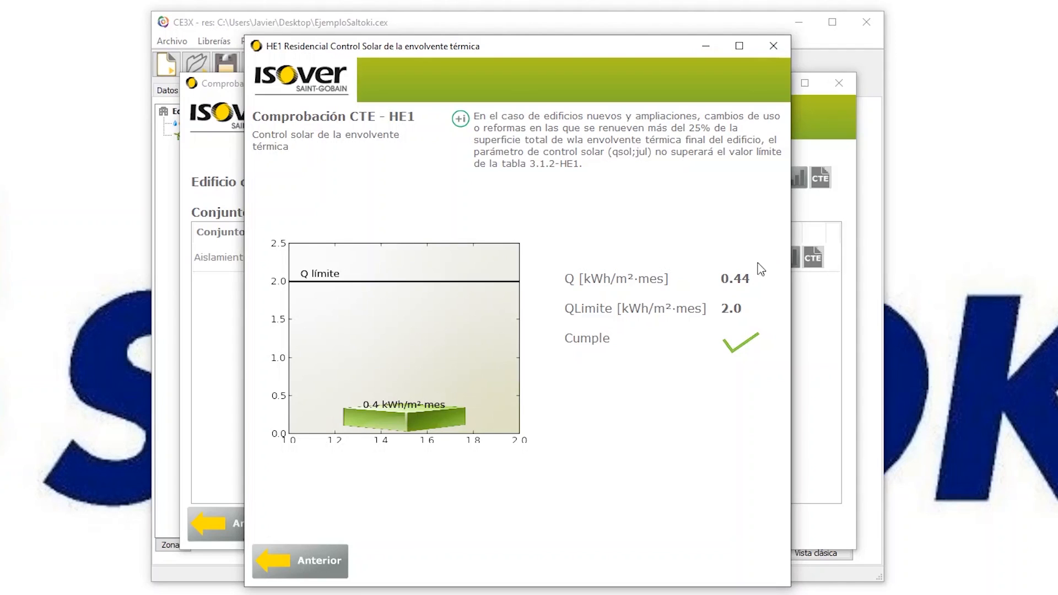
left_click(312, 561)
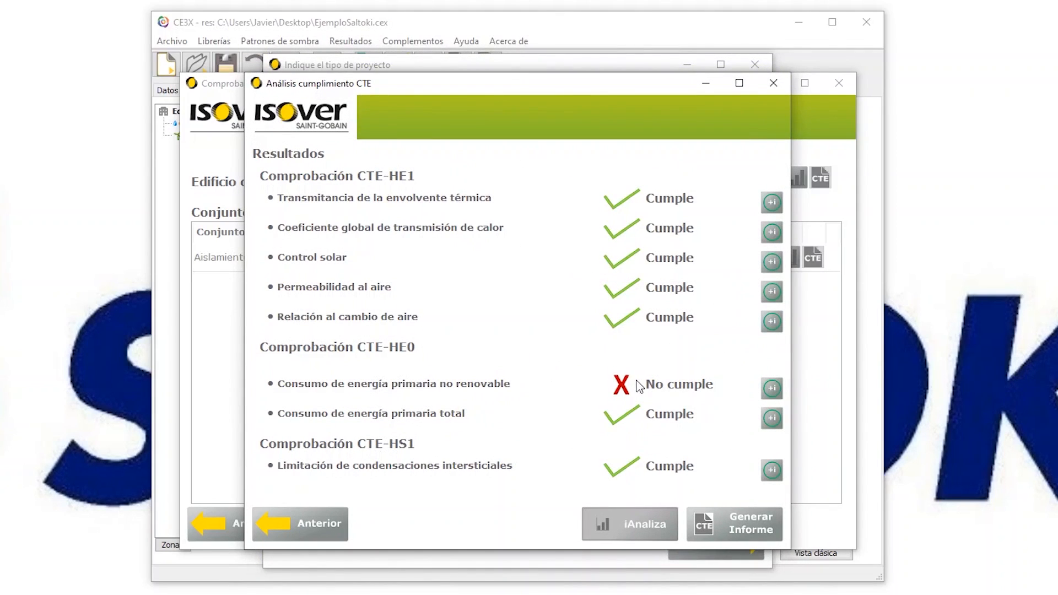
left_click(773, 390)
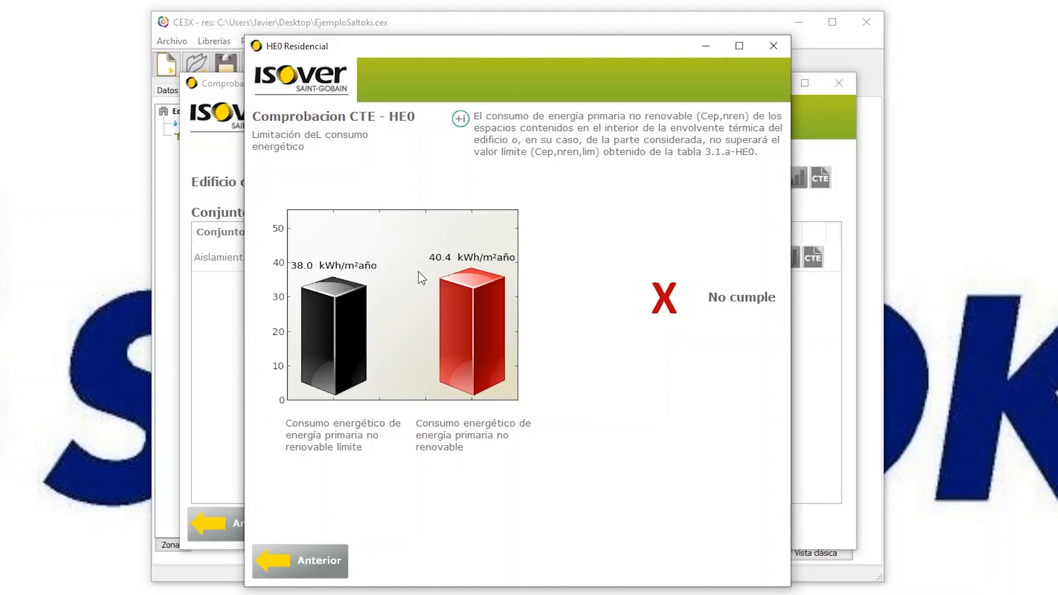
left_click(310, 560)
Step: Go back through the CTE check results and exit the Isover add-on
left_click(303, 521)
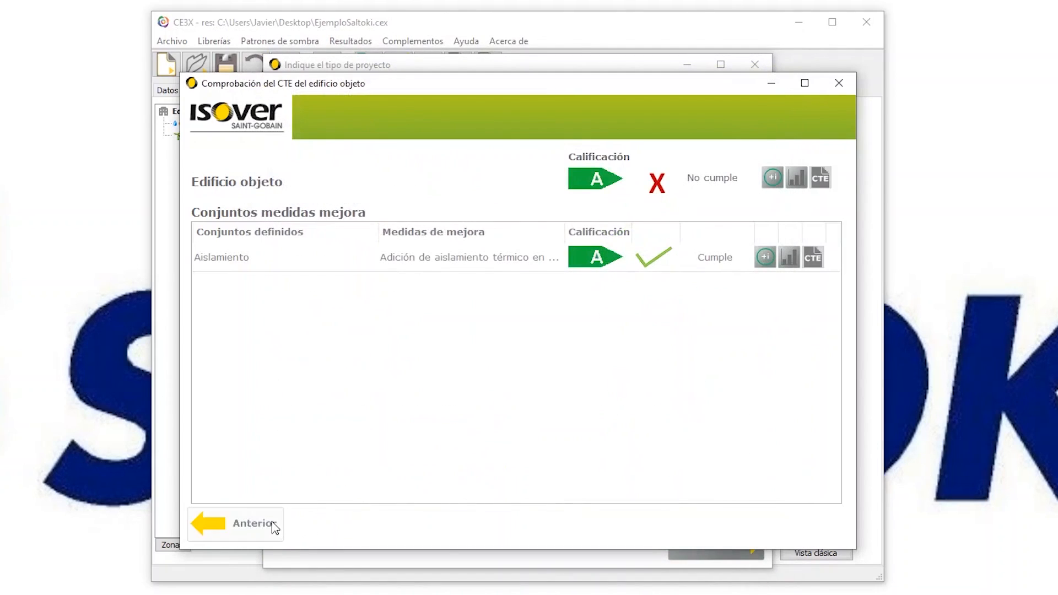
left_click(272, 521)
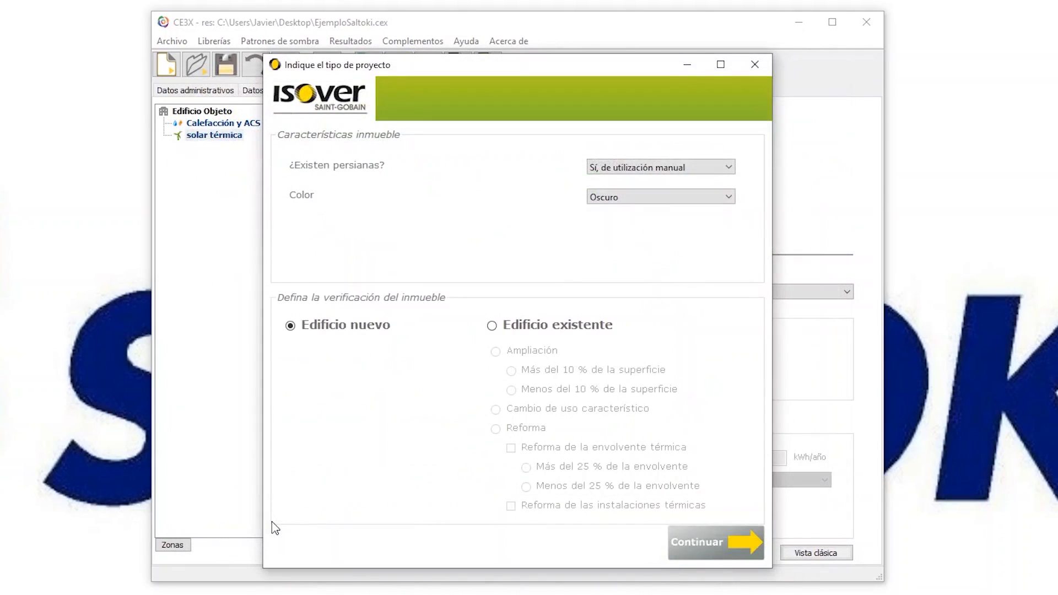
left_click(757, 66)
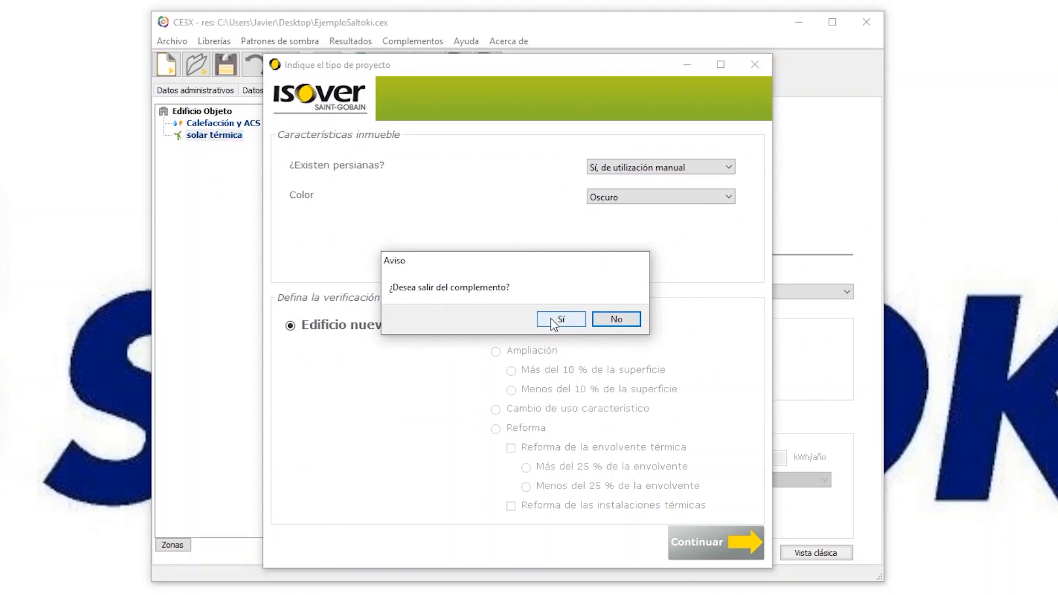
left_click(552, 319)
Step: Open the Saltoki instalaciones add-on for Obra nueva and select the Sistema seleccionado alternative
left_click(413, 41)
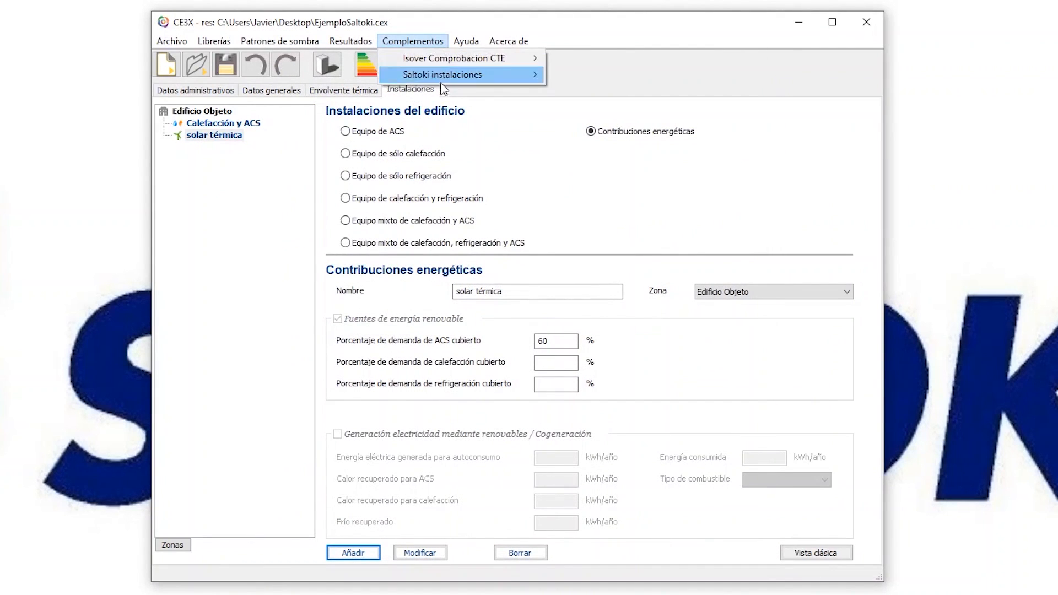
mouse_move(444, 86)
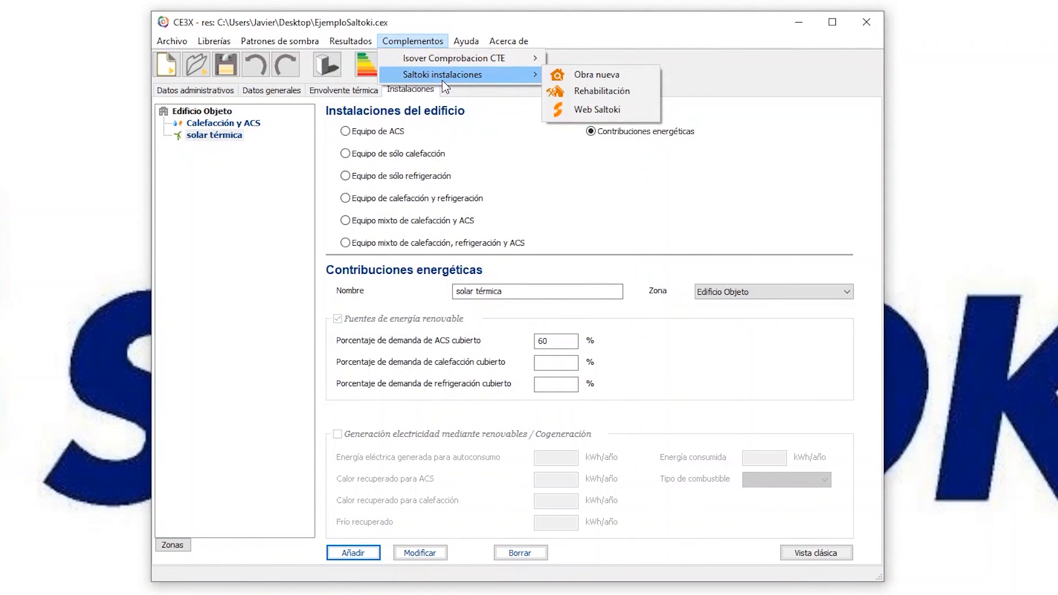
left_click(625, 80)
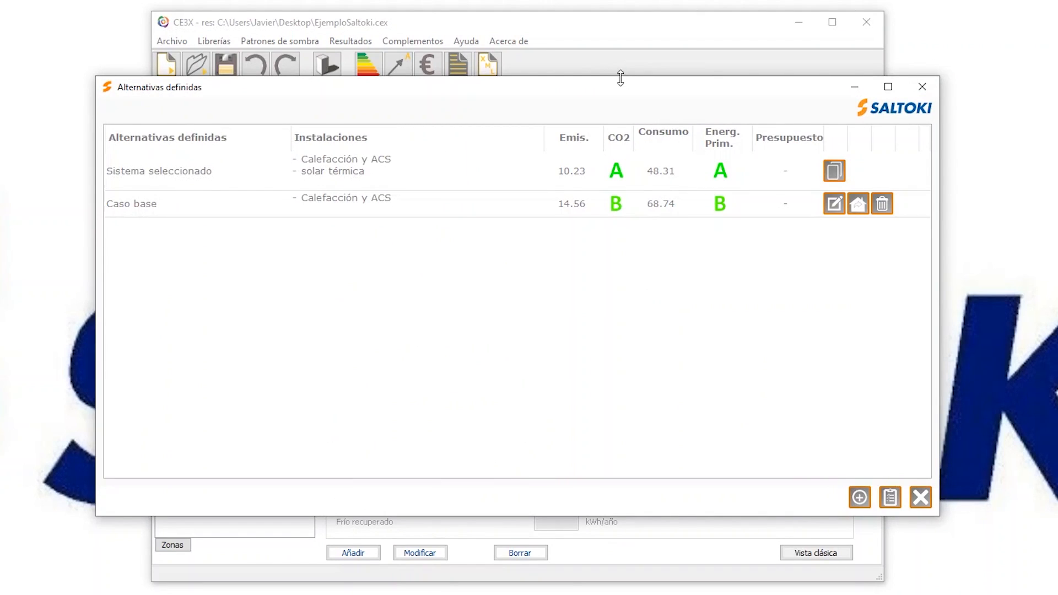
left_click(365, 182)
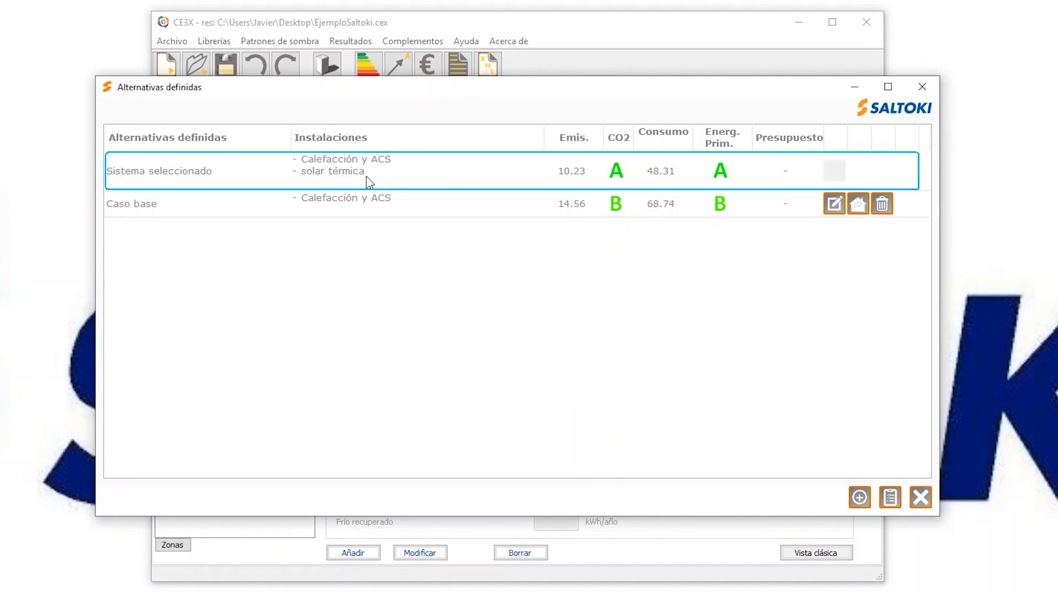
Step: Delete the Caso base alternative and select Sistema seleccionado
left_click(360, 207)
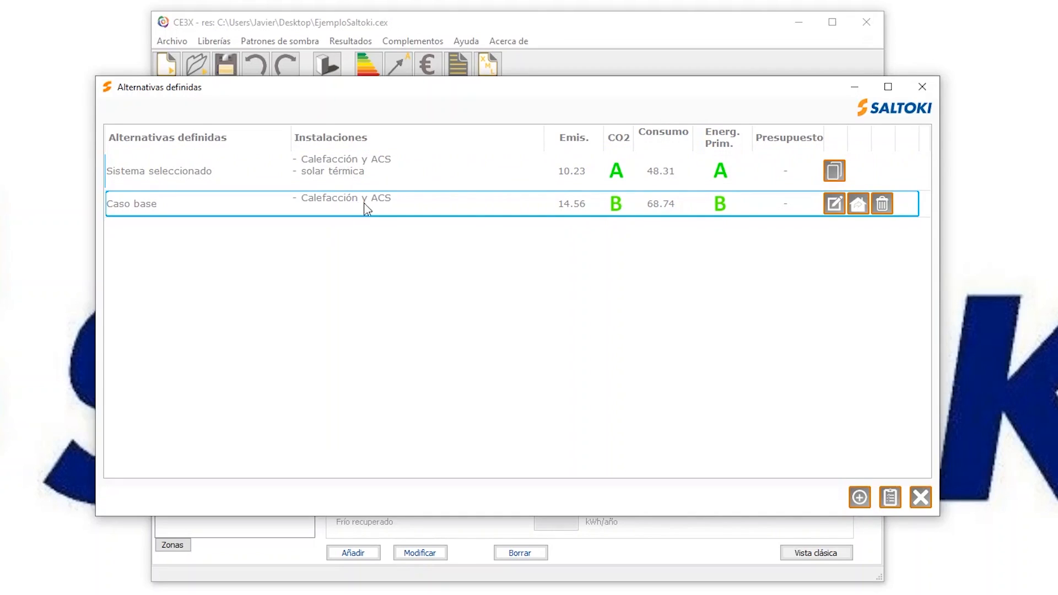
left_click(884, 206)
left_click(551, 305)
left_click(189, 182)
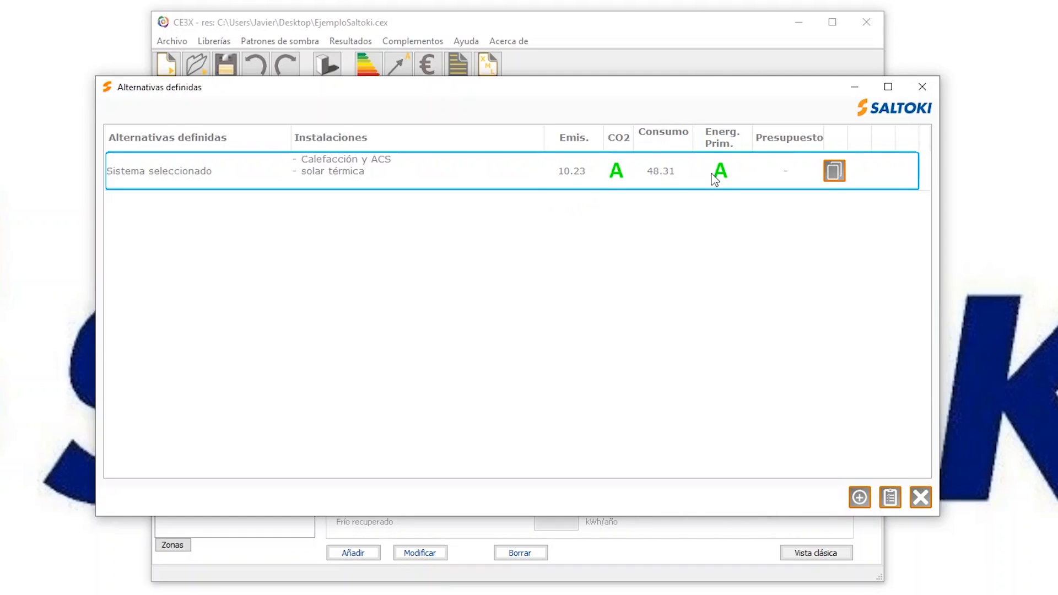
Step: Create a new installation alternative named Alternativa aerotermia
left_click(861, 499)
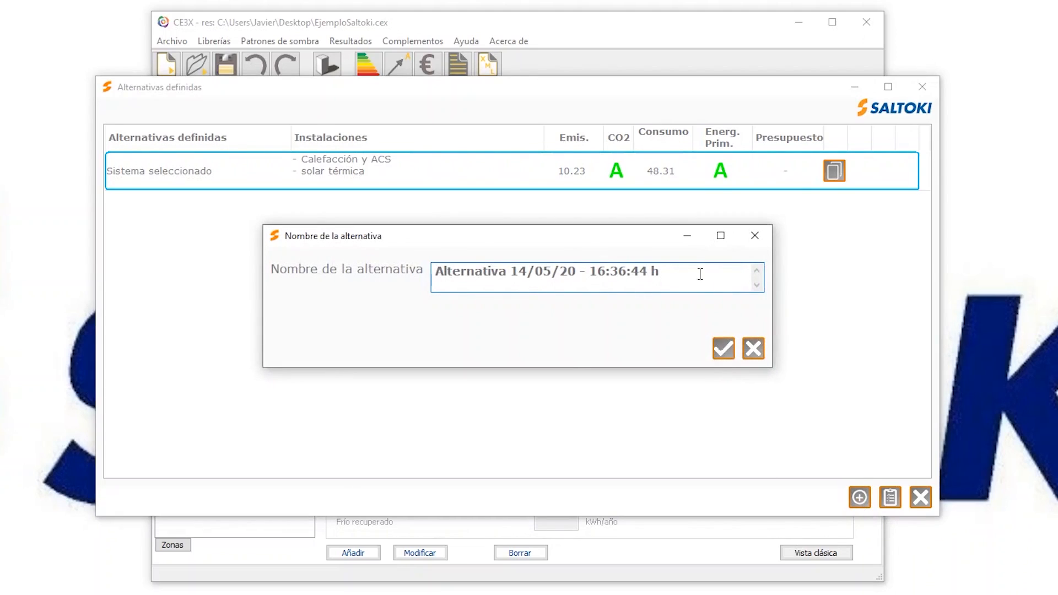
left_click_drag(669, 270, 512, 277)
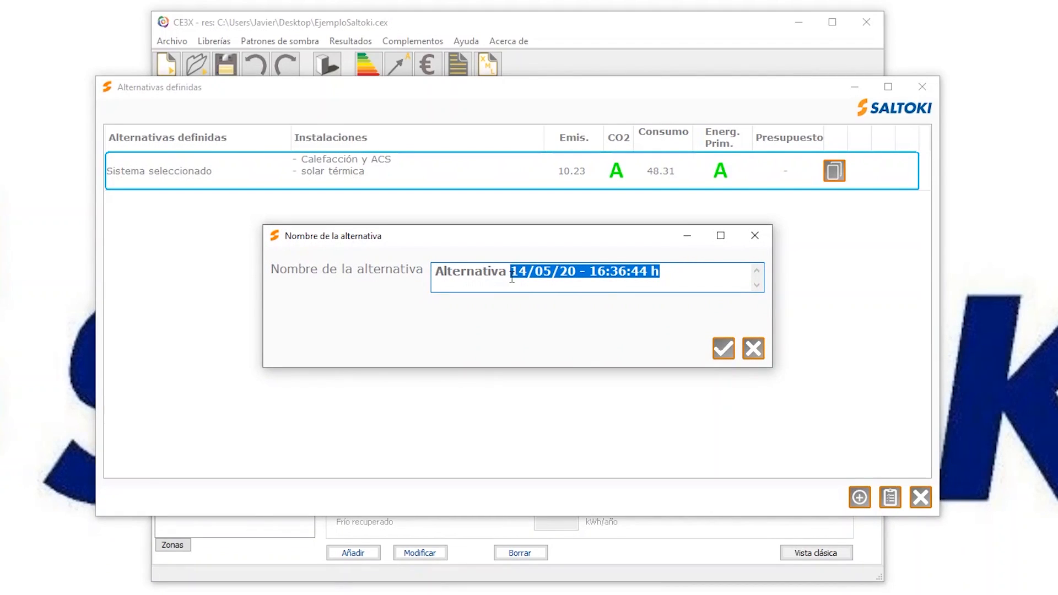
type("aerot")
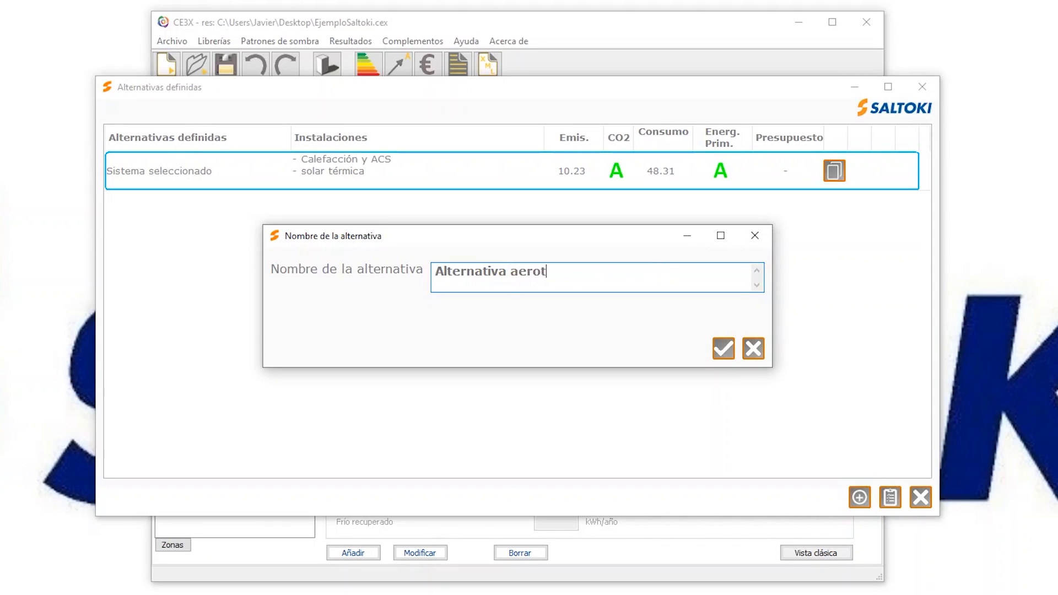
type("ermia")
left_click(725, 347)
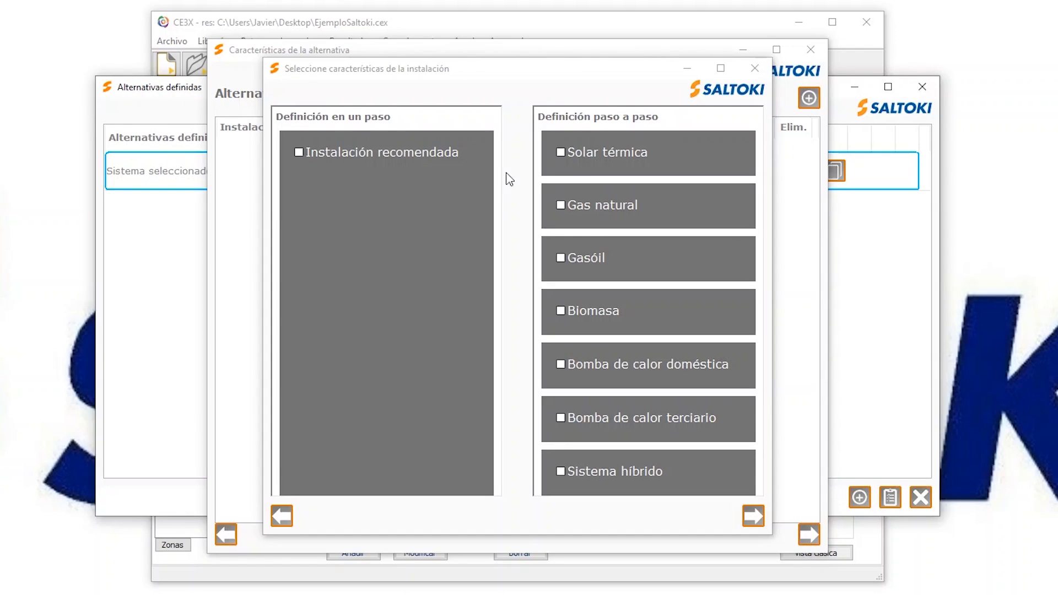
Step: Define the installation as Bomba de calor doméstica and choose the Kosner AQUARIS-V4 model 08
left_click(561, 365)
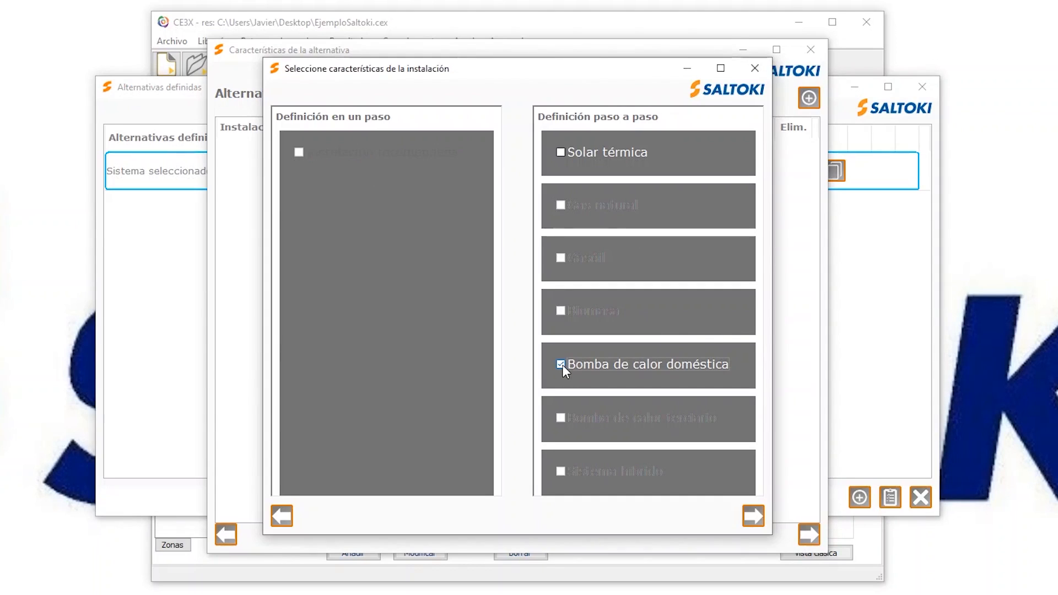
left_click(753, 516)
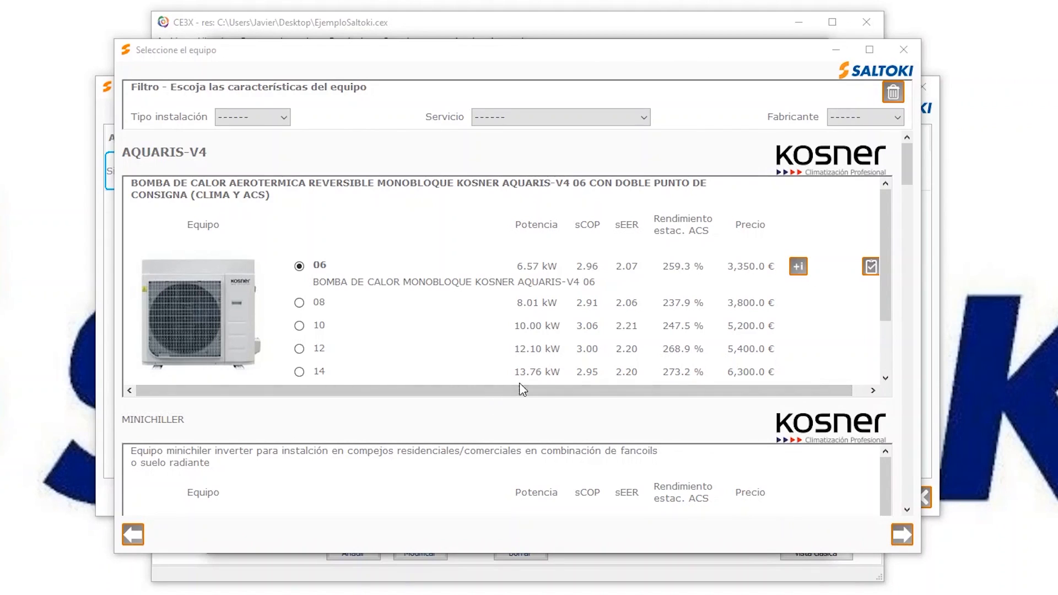
left_click(300, 303)
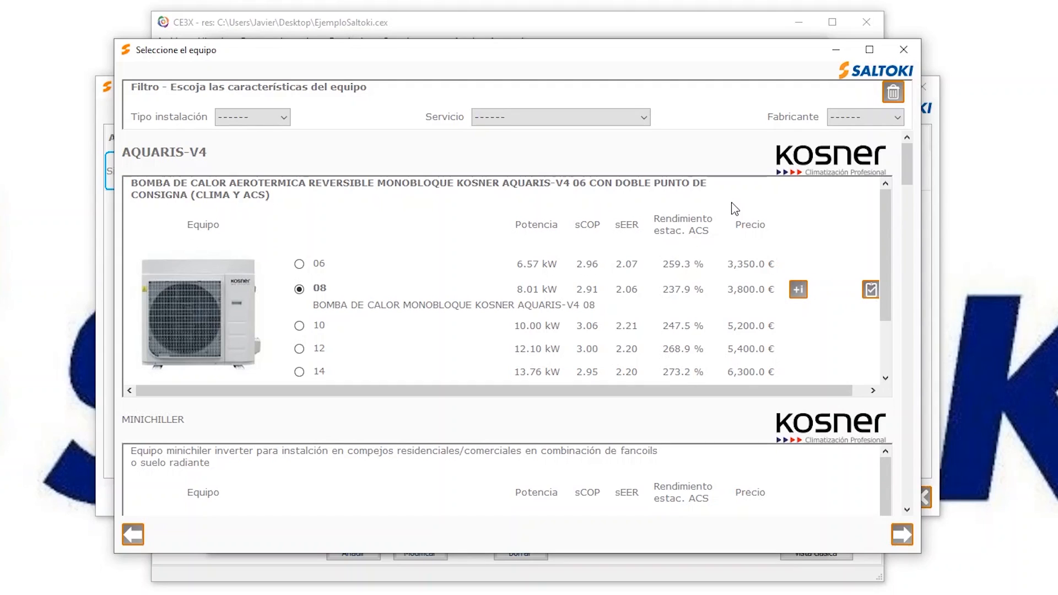
Step: Review the equipment description and the CE conformity certificate of the AQUARIS-V4 08 heat pump, closing both when finished
left_click(799, 290)
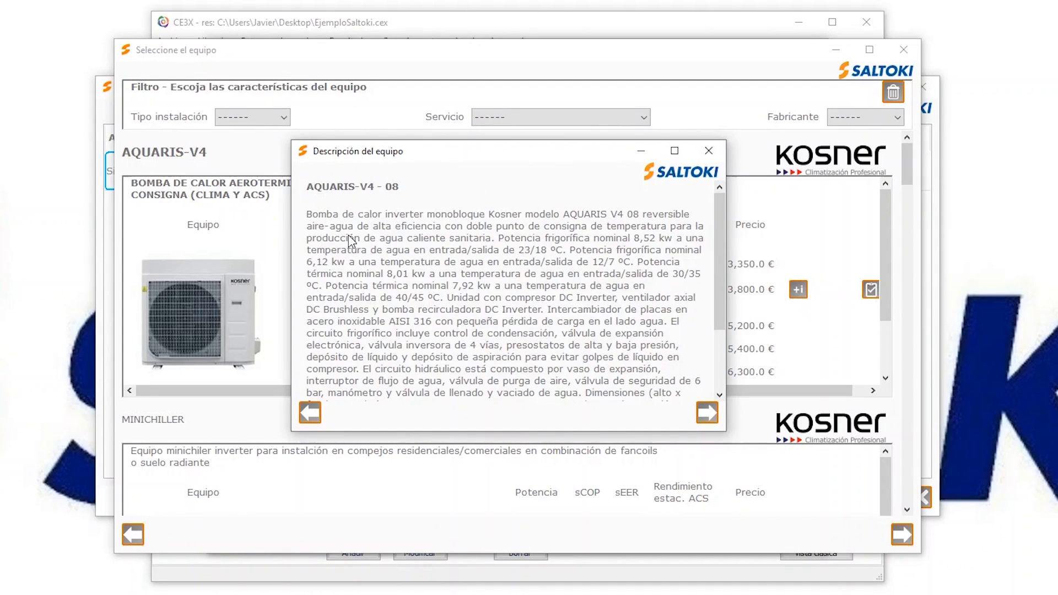
scroll(351, 241, "down", 3)
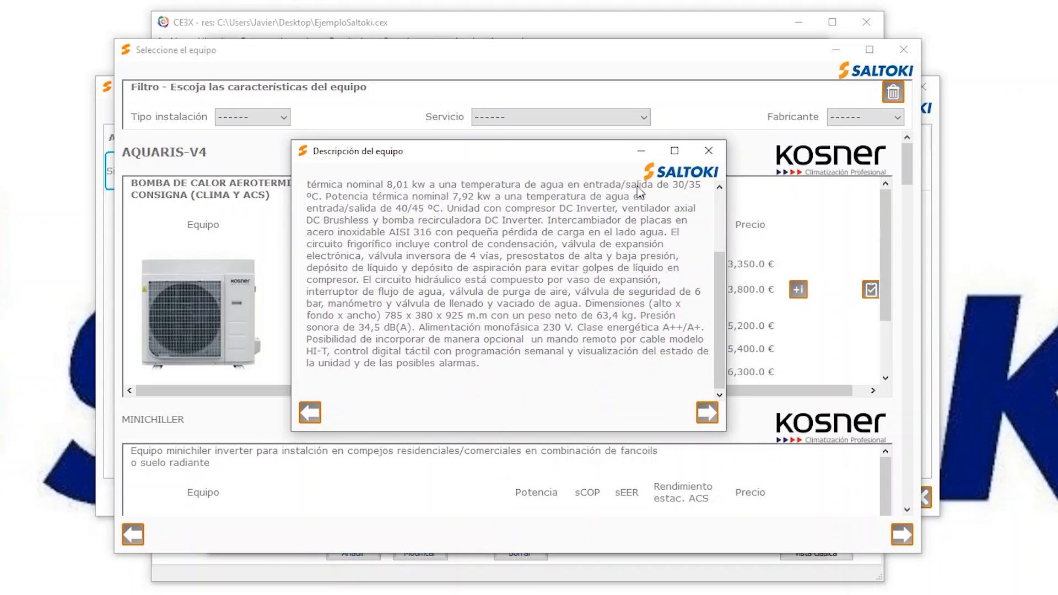
left_click(704, 157)
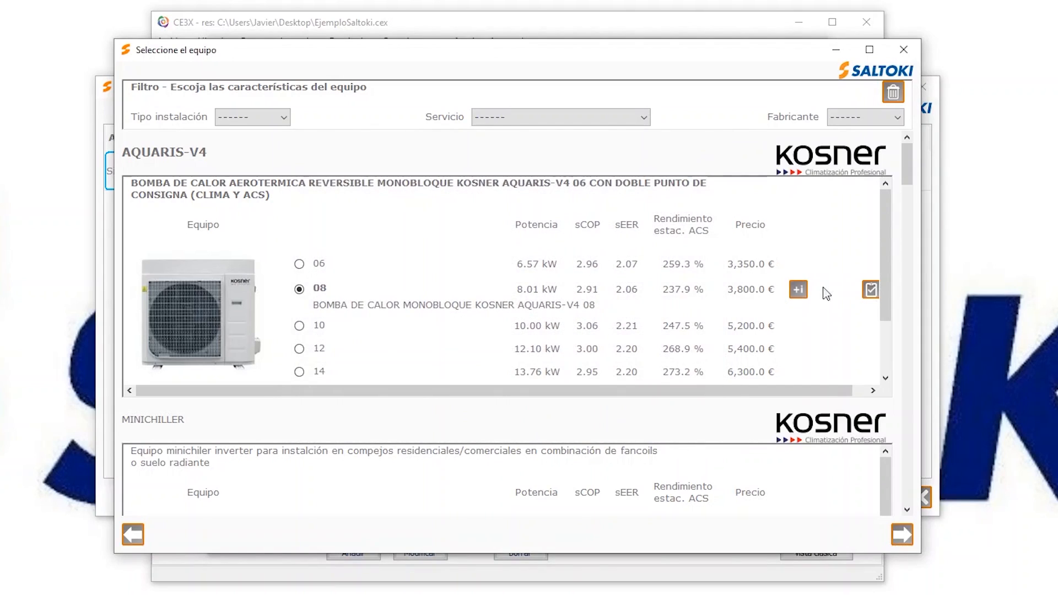
left_click(865, 289)
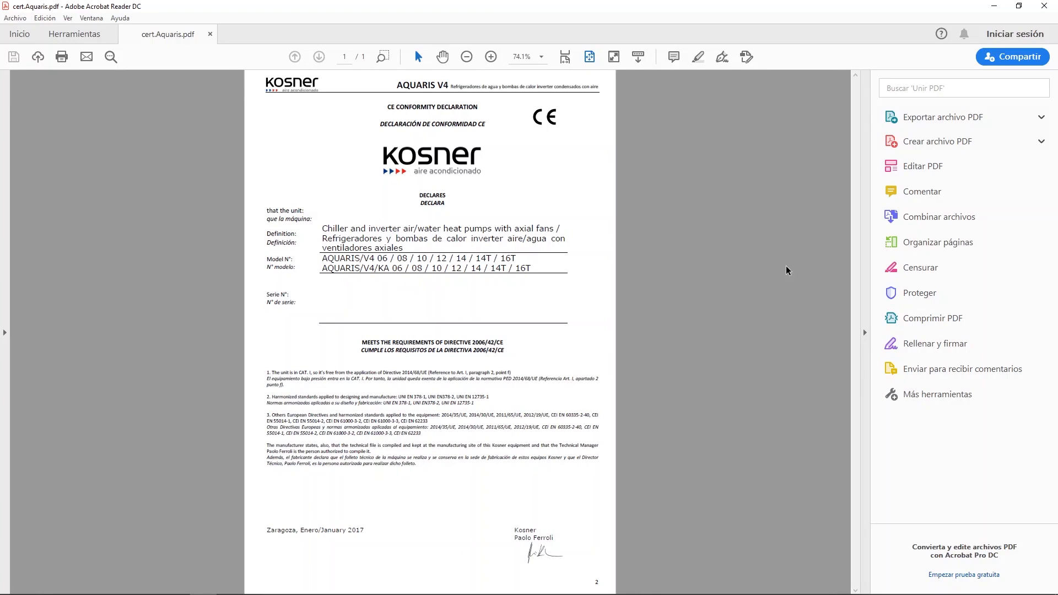
left_click(1045, 5)
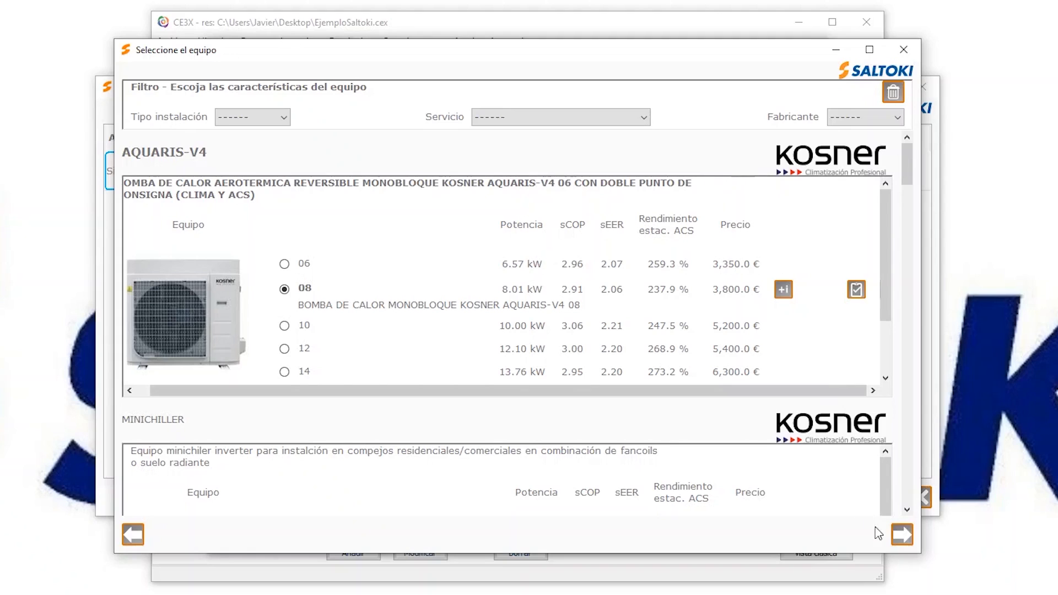
Step: Add the selected heat pump to Alternativa aerotermia with Suelo radiante terminal units and save the alternative
left_click(902, 535)
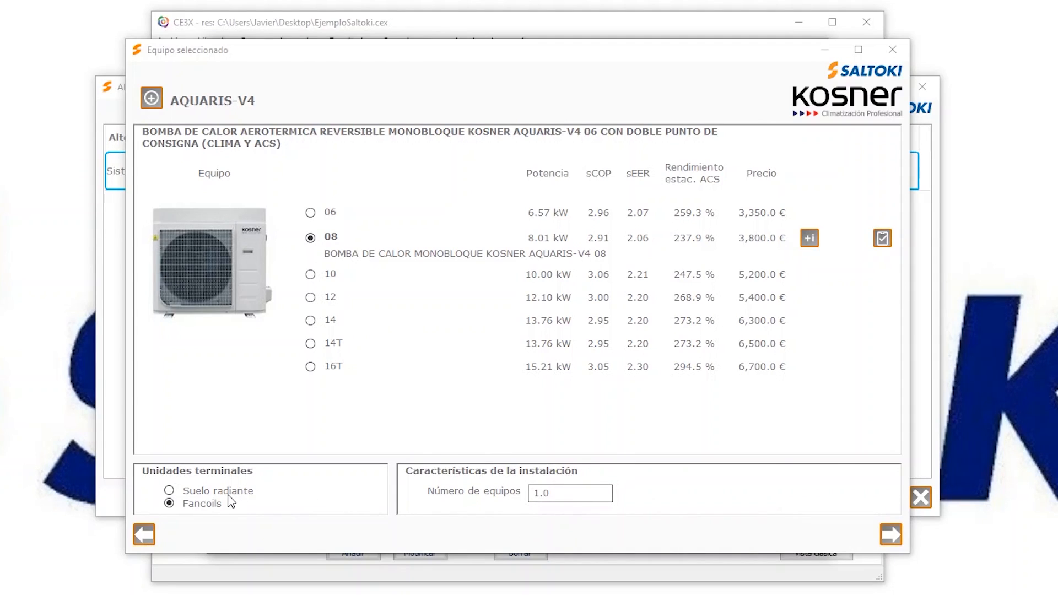
left_click(170, 492)
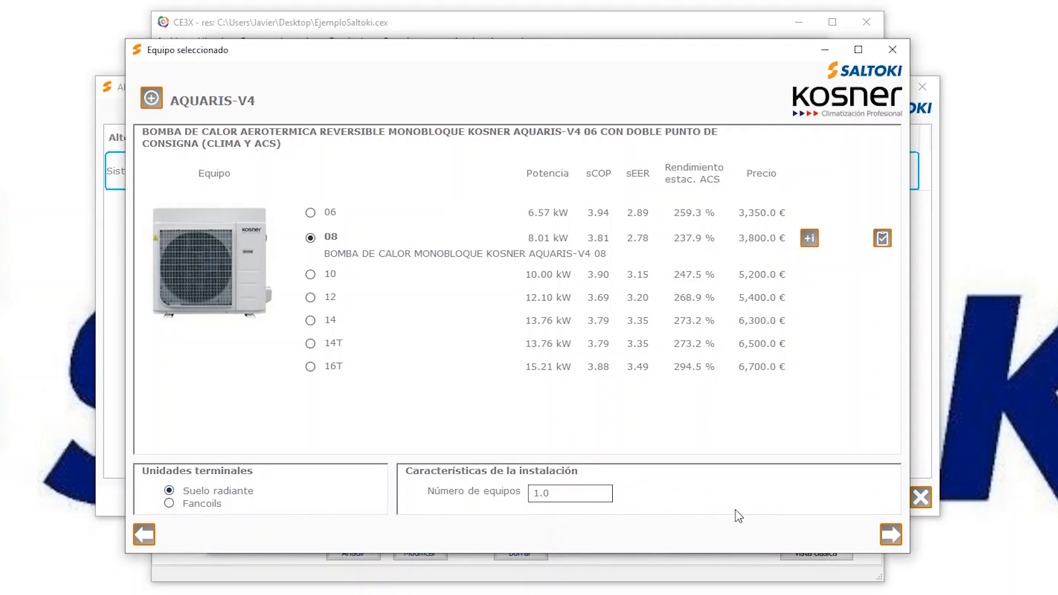
left_click(891, 534)
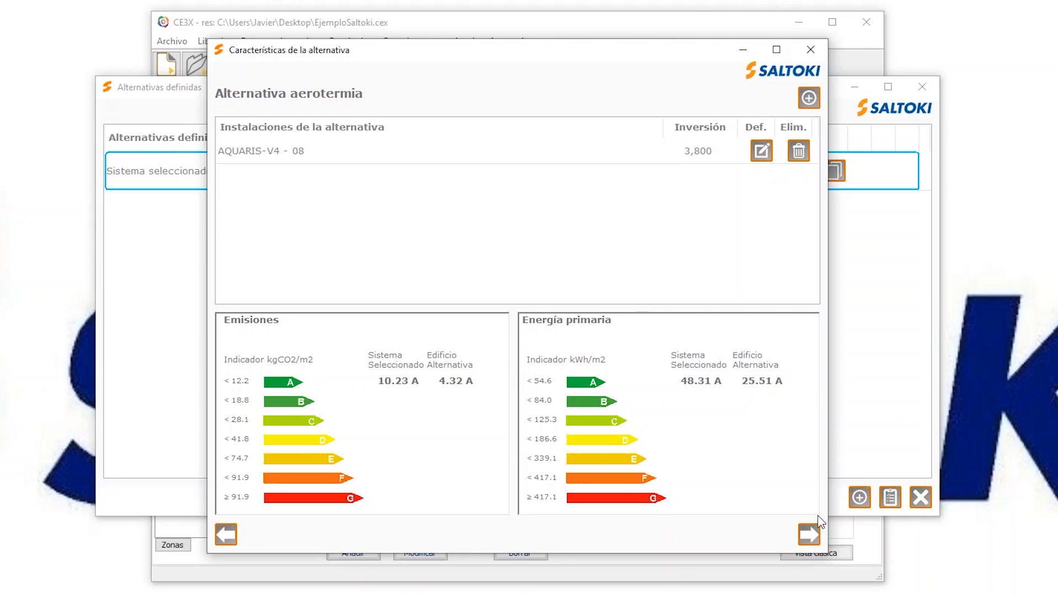
left_click(808, 534)
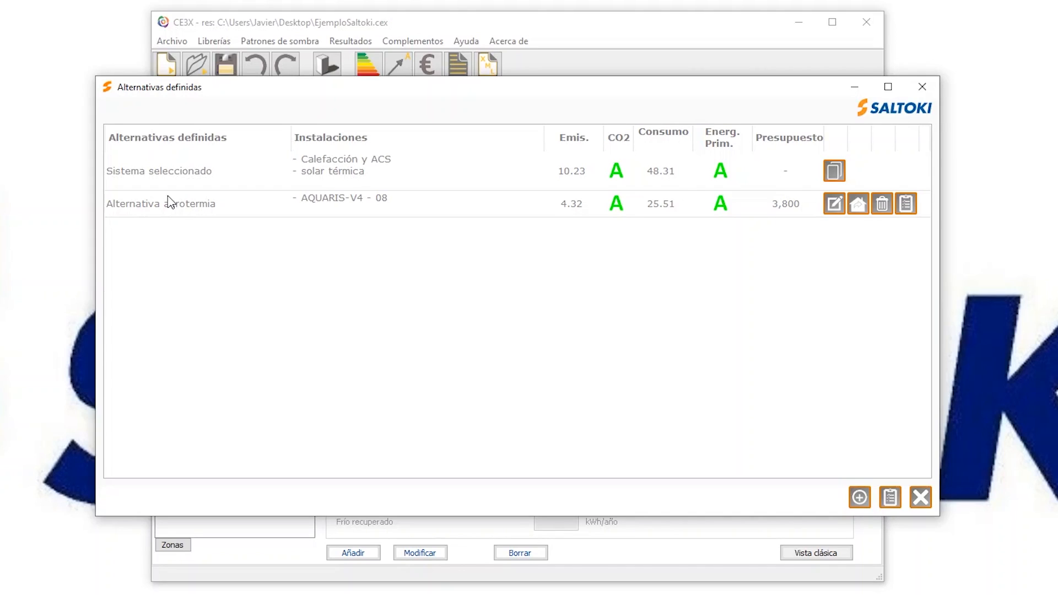
Step: Replace the building's installations with Alternativa aerotermia, saving the previous installation as Alternativa gas + solar térmica
left_click(859, 215)
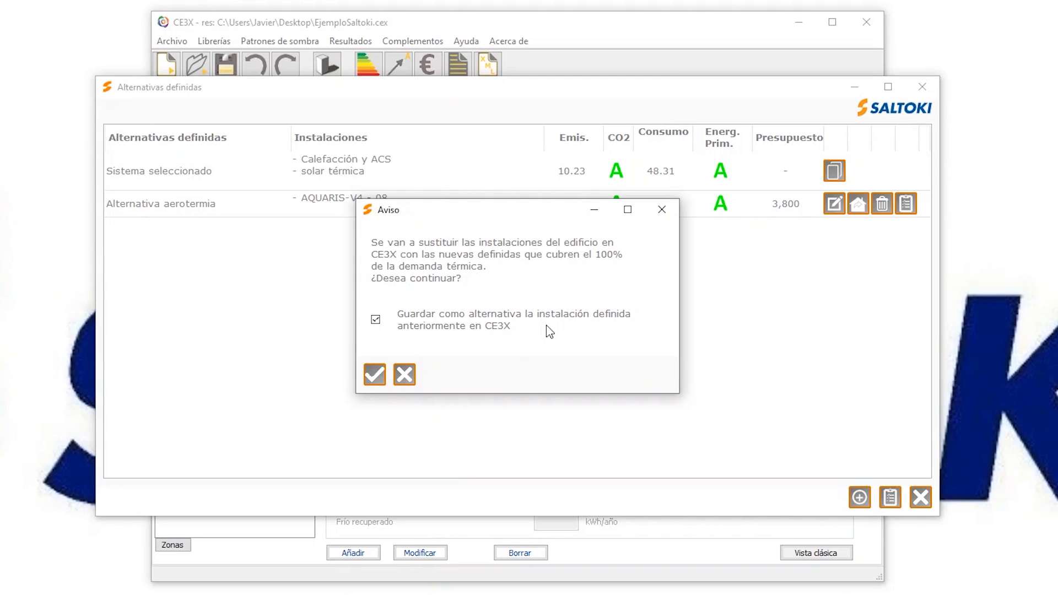
left_click(375, 377)
left_click_drag(665, 273, 514, 285)
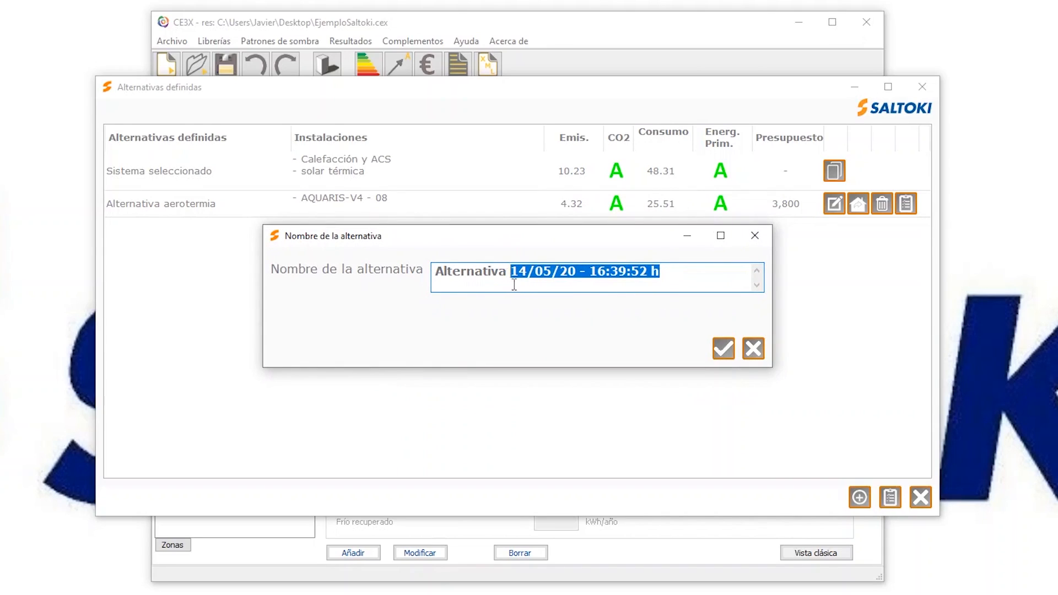
type("gas ")
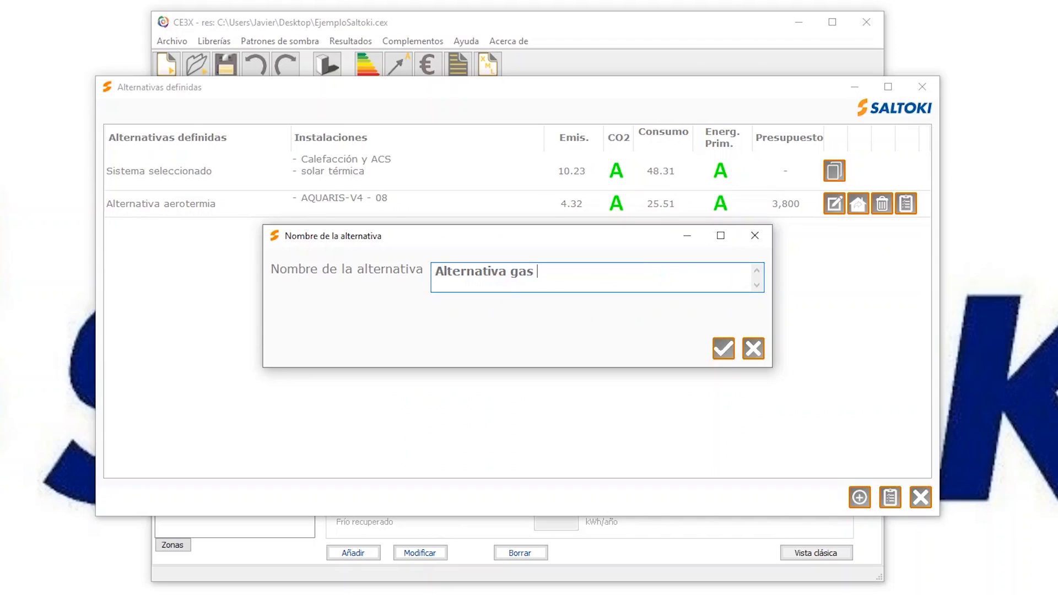
type("+ solar térmica")
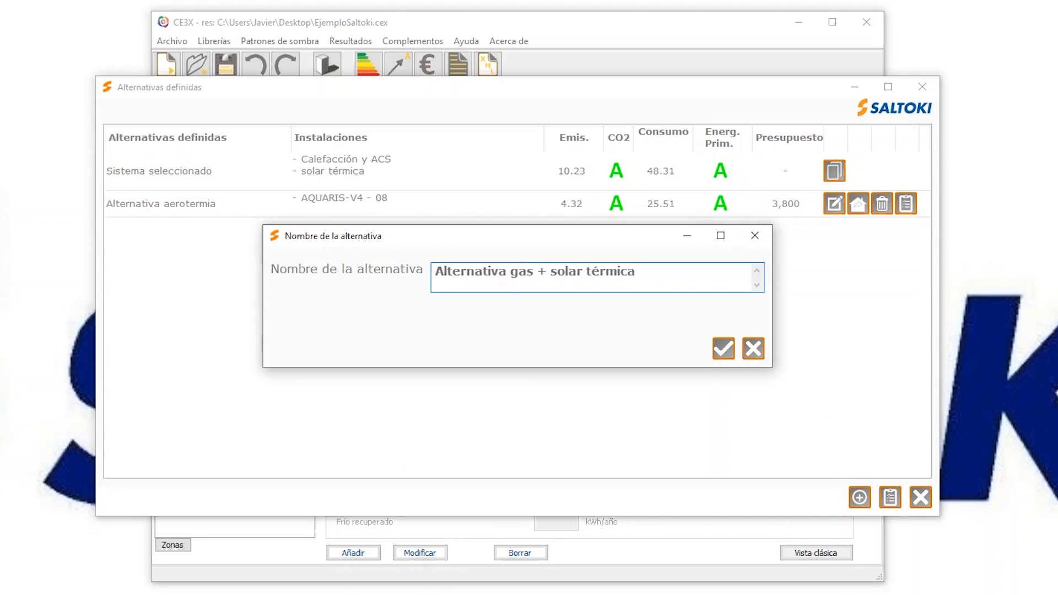
left_click(722, 349)
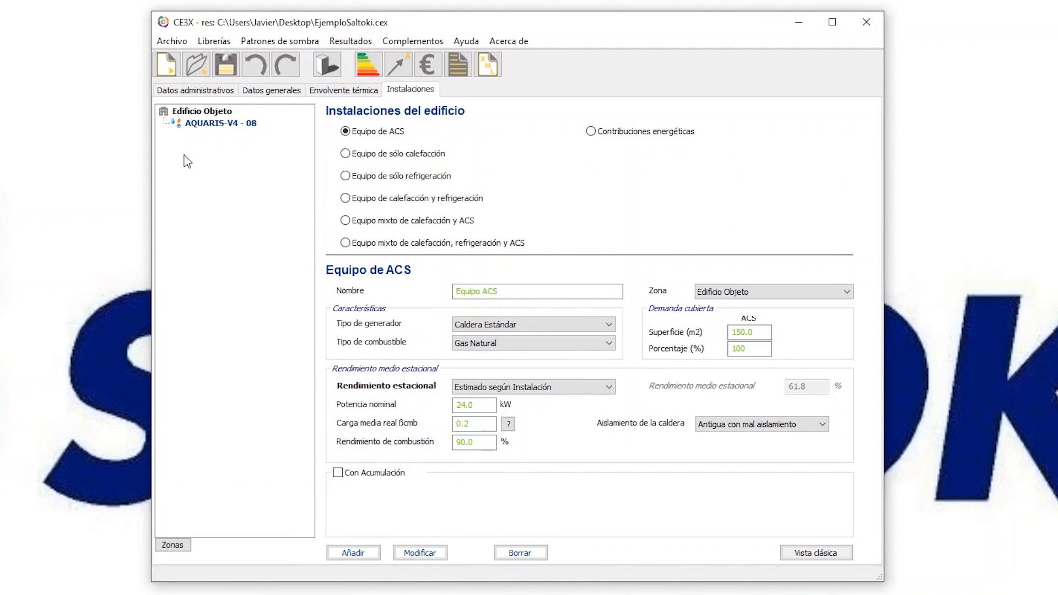
Step: Modify the AQUARIS-V4 - 08 equipment to include a 150 l storage tank with Estimado UA value and 0.02 m of Espuma Elastomérica insulation
left_click(208, 127)
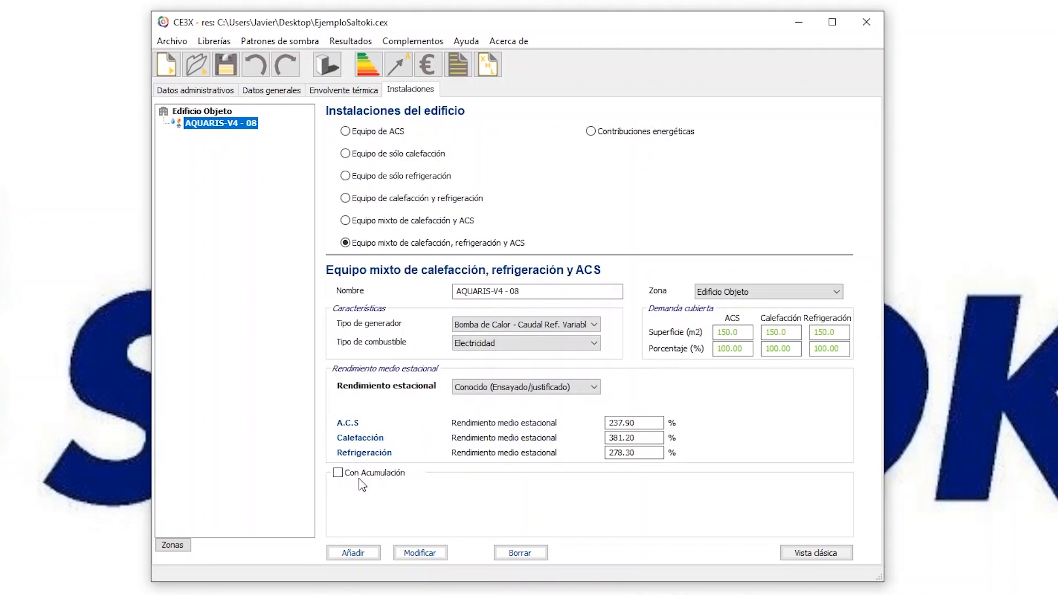
left_click(338, 474)
left_click(473, 506)
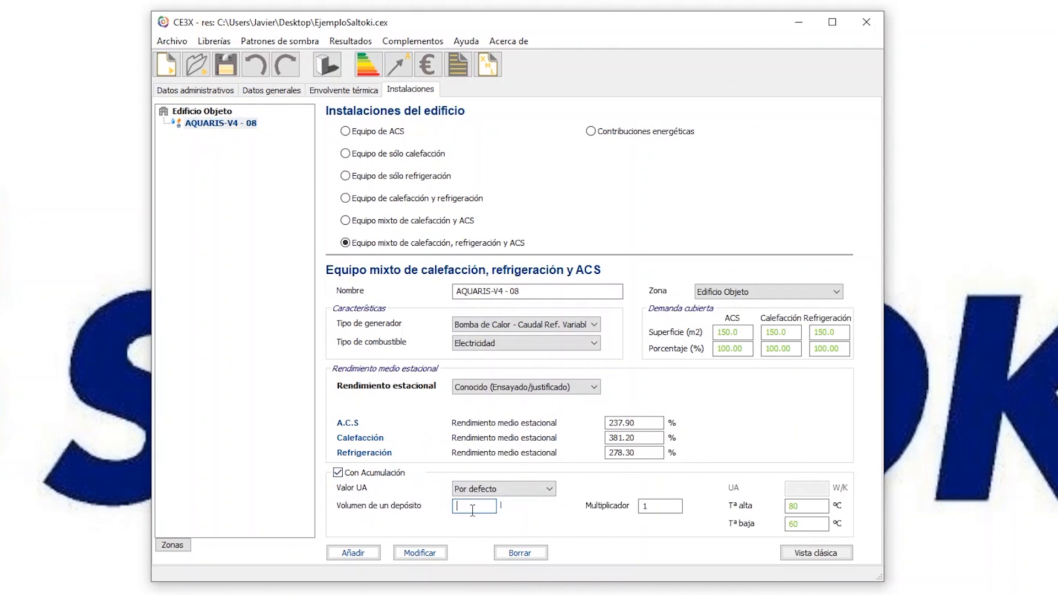
type("150")
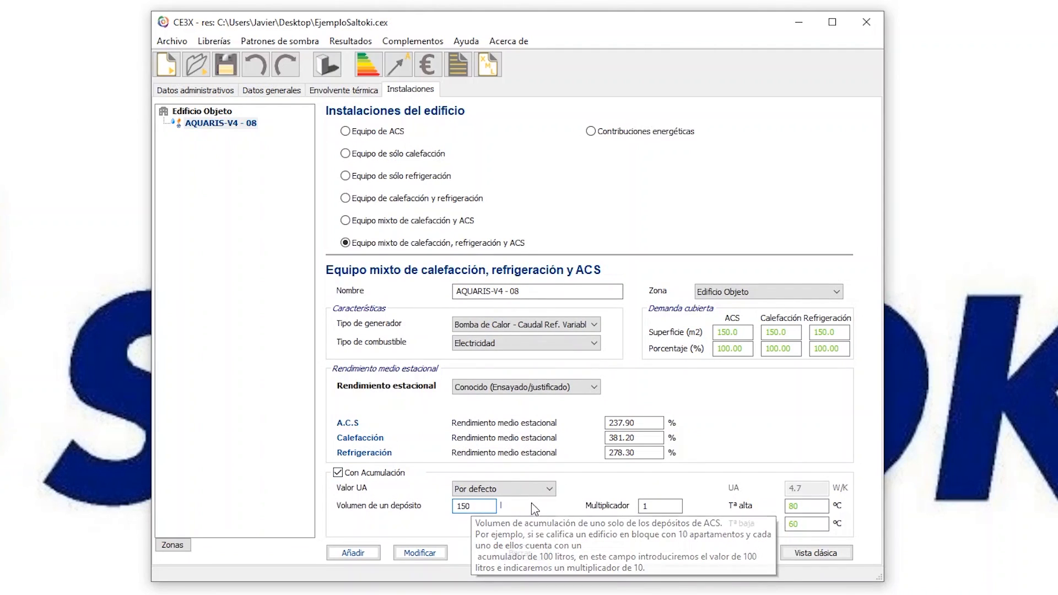
left_click(504, 489)
left_click(506, 511)
left_click(664, 525)
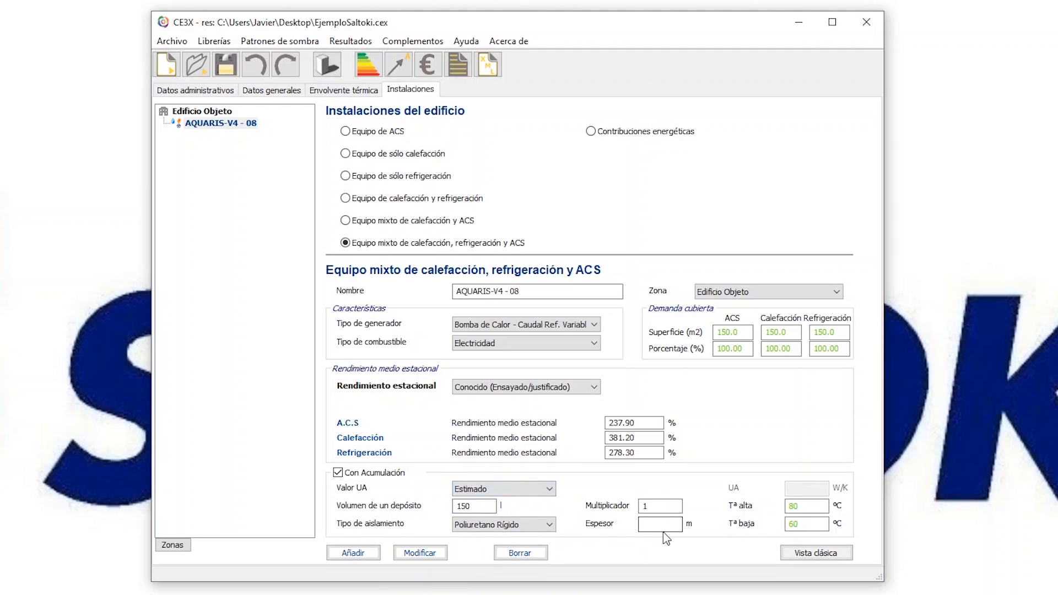
type("0.02")
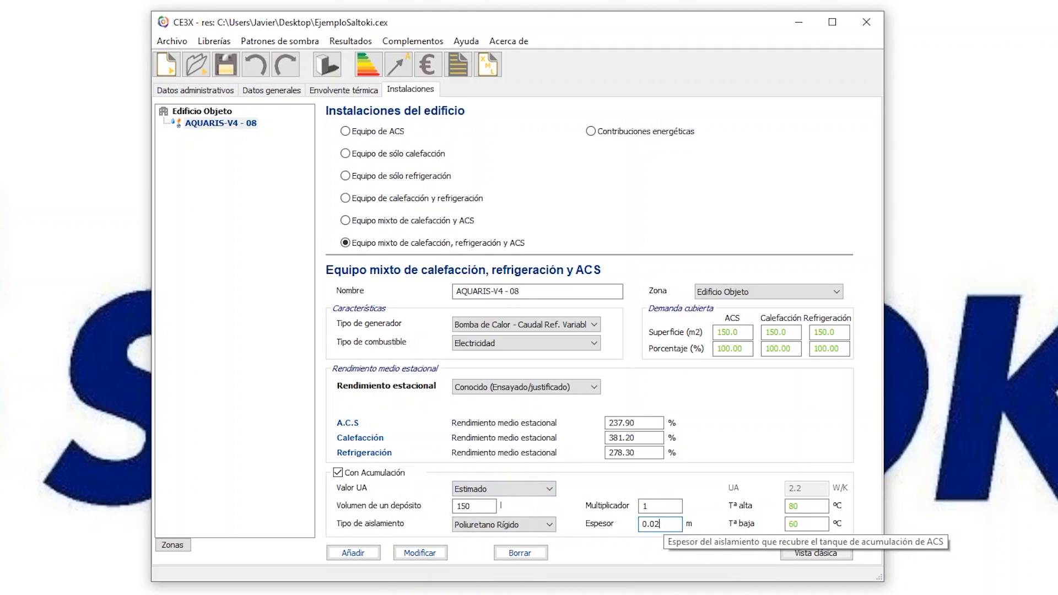
left_click(521, 525)
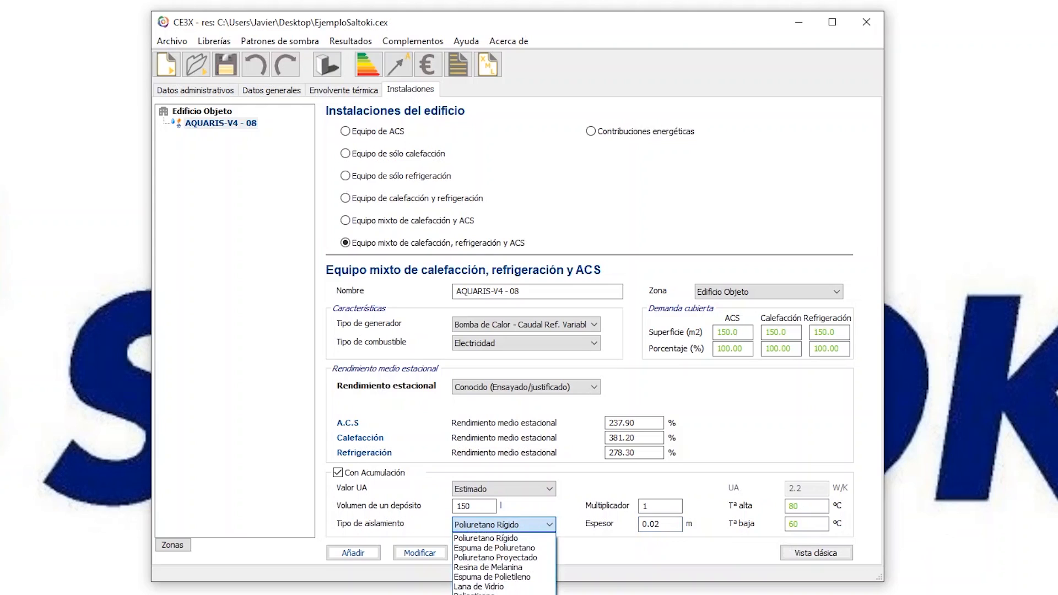
left_click(486, 594)
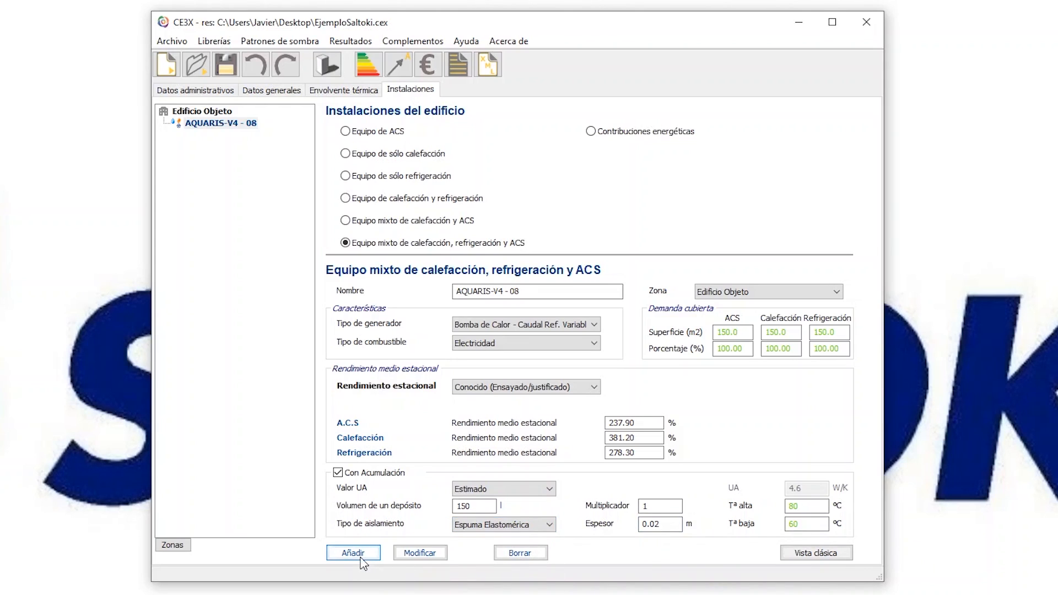
left_click(420, 554)
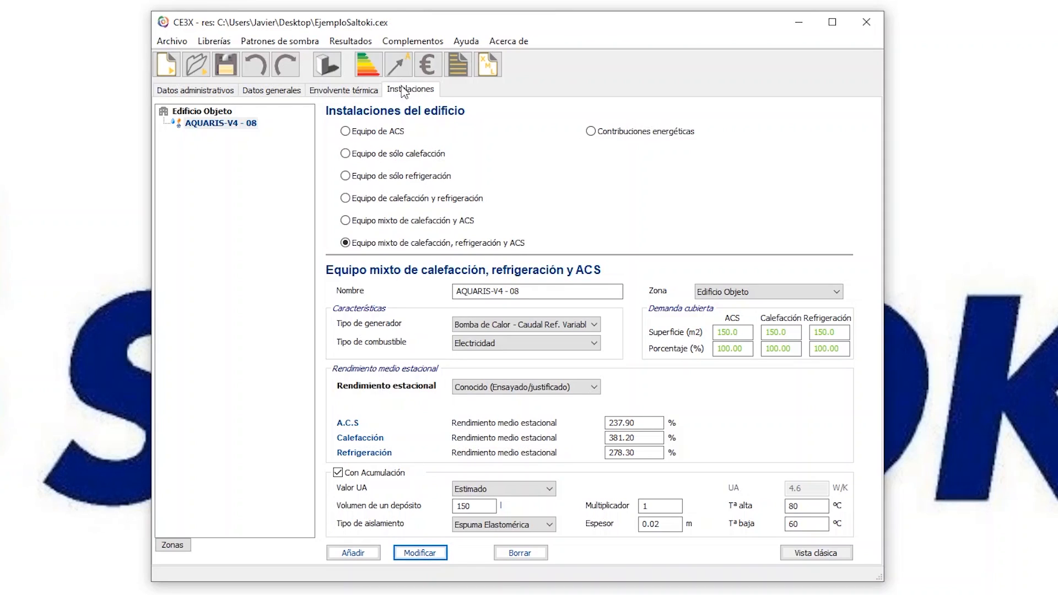
Step: Run the Isover iConecta_2020 check again for a new building and open the Edificio objeto compliance analysis
left_click(413, 46)
mouse_move(437, 60)
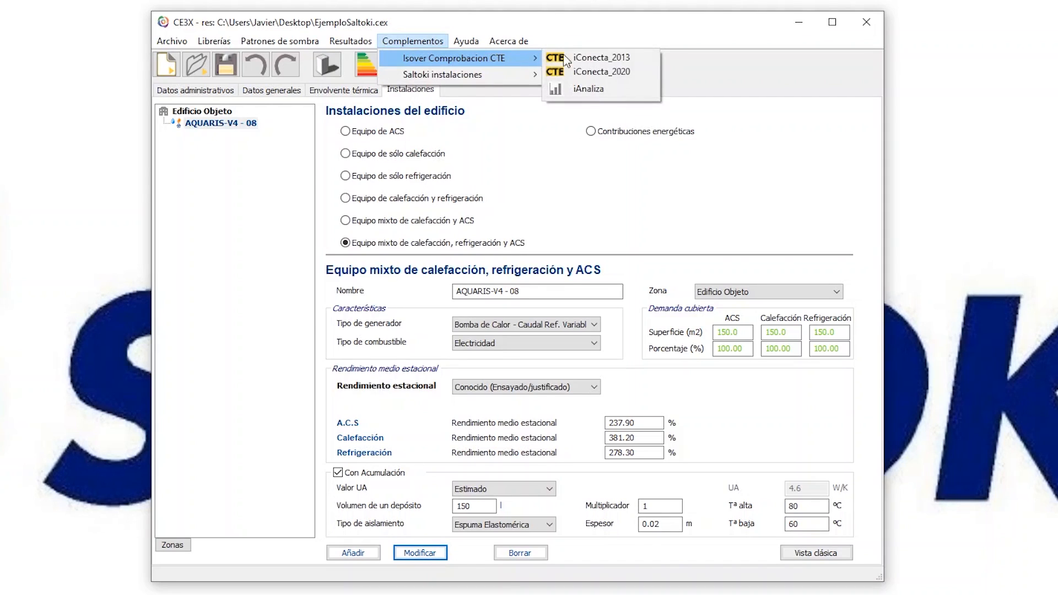
left_click(618, 77)
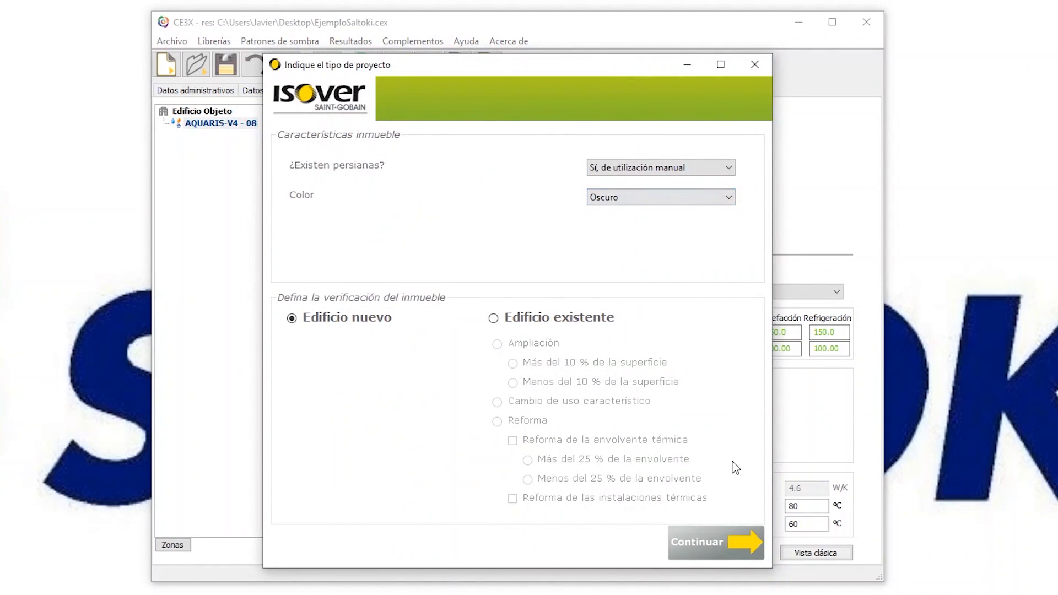
left_click(722, 548)
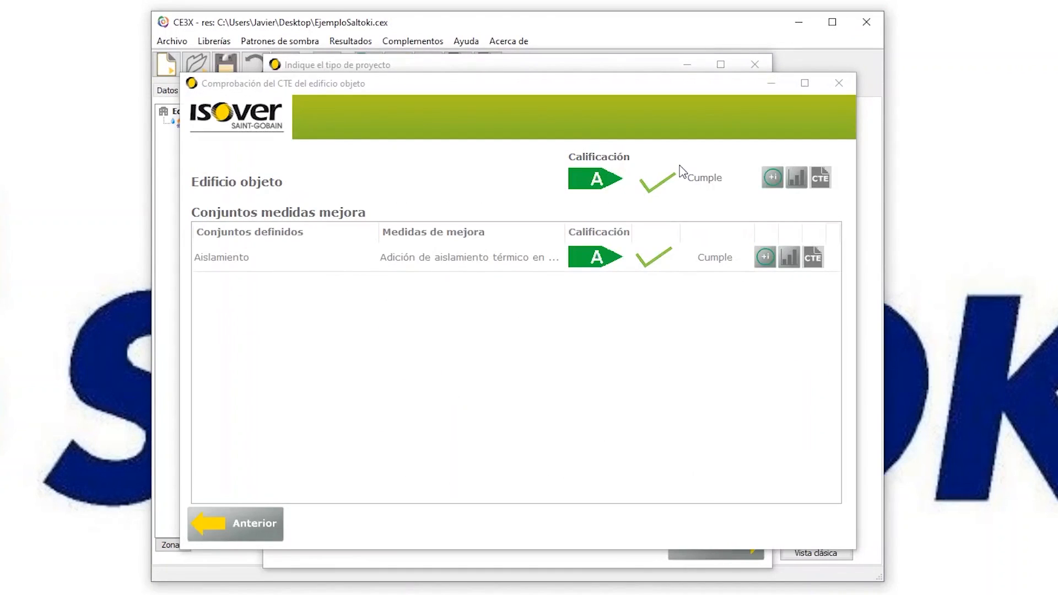
left_click(773, 178)
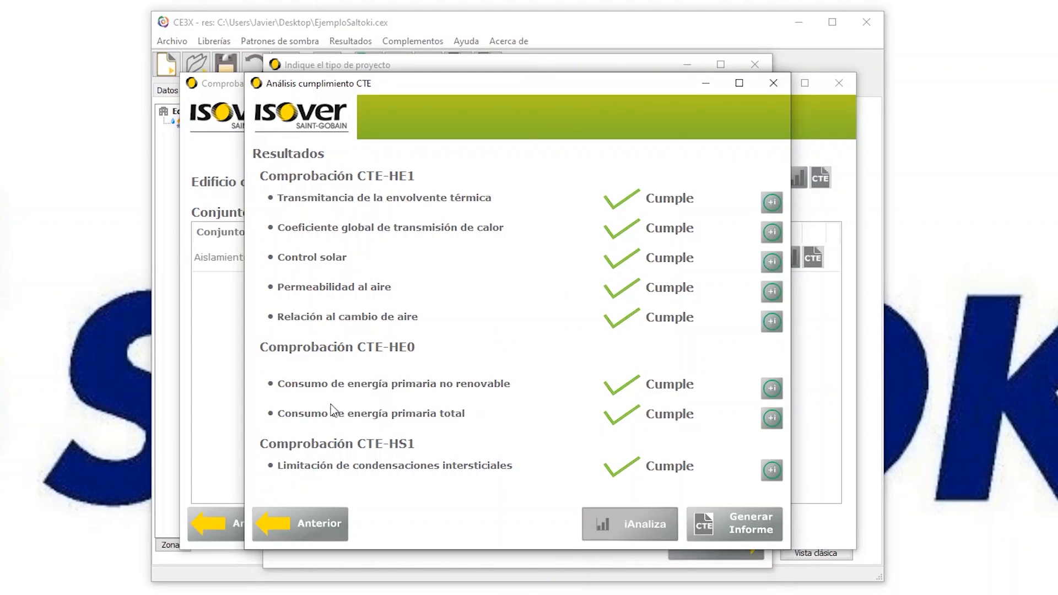
Step: Examine the HE0 check of non-renewable primary energy consumption and exit the Isover add-on
left_click(772, 389)
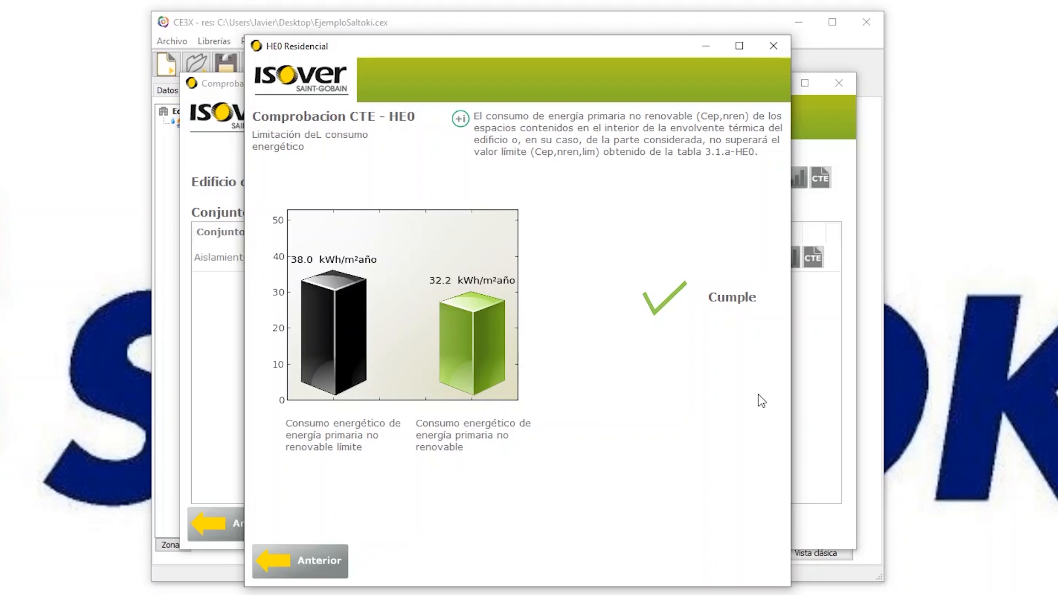
left_click(775, 47)
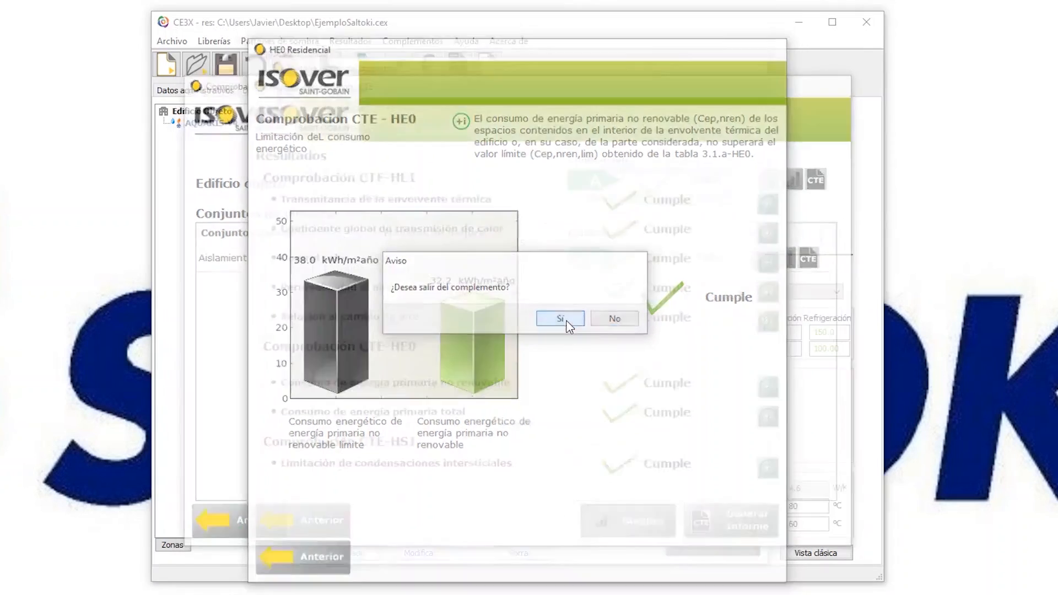
left_click(563, 320)
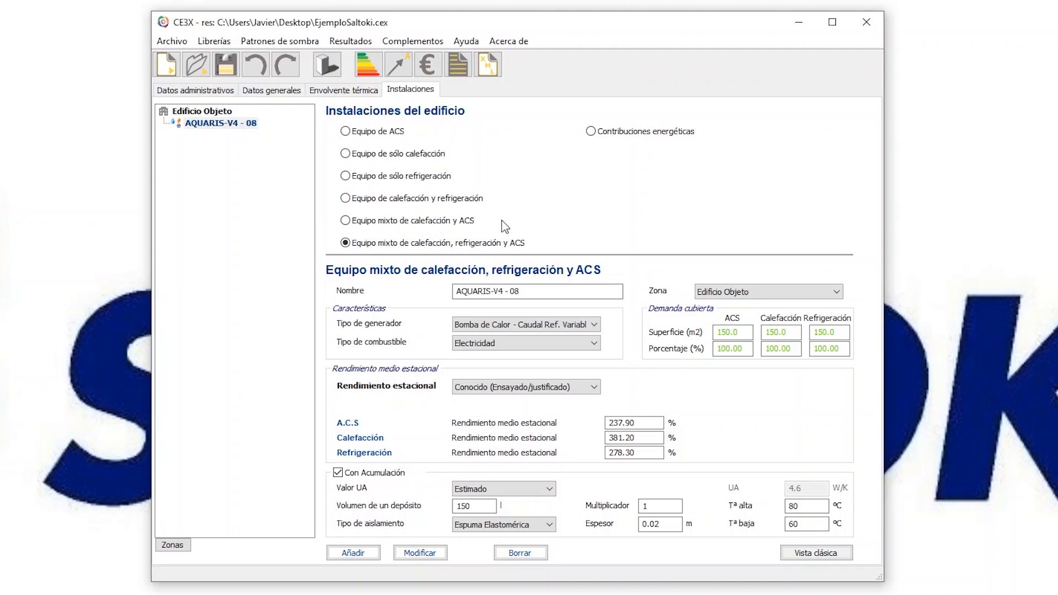
Step: Start iConecta_2020 again for a new building with manual, dark shutters and open the compliance details of Edificio objeto
left_click(415, 43)
mouse_move(458, 61)
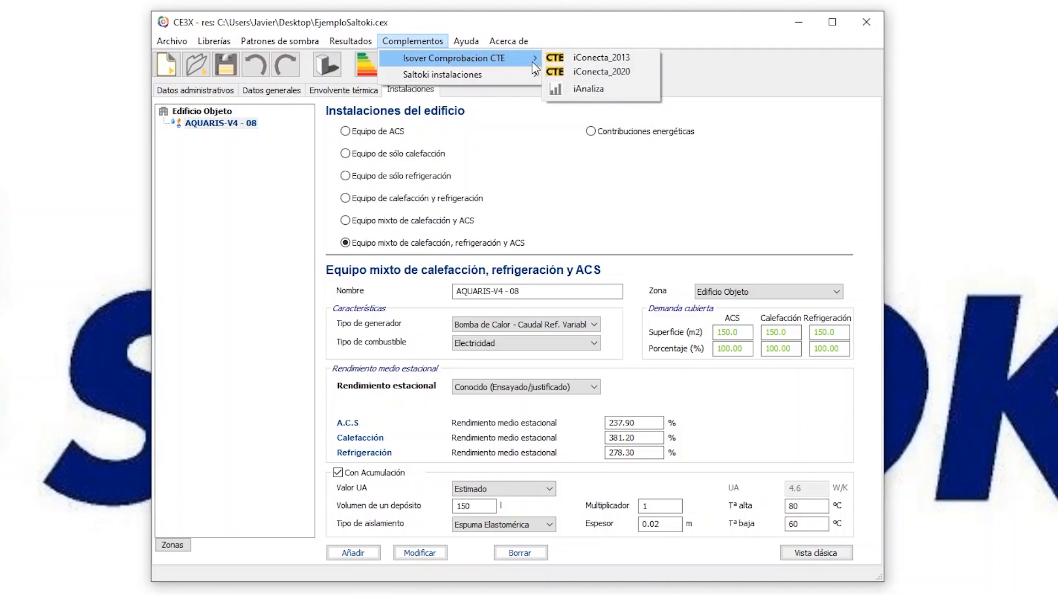
left_click(586, 76)
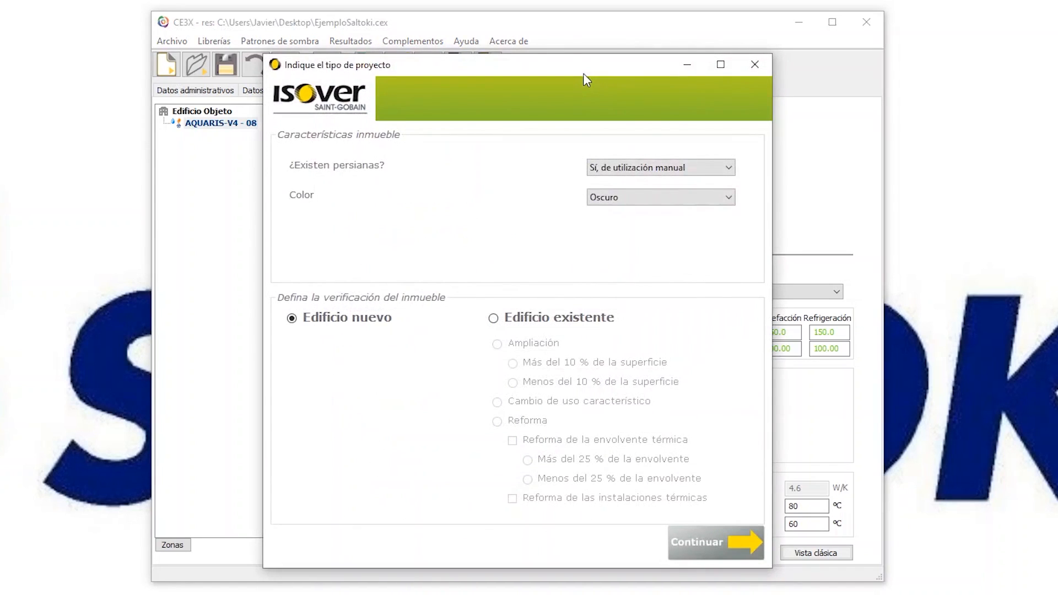
left_click(698, 544)
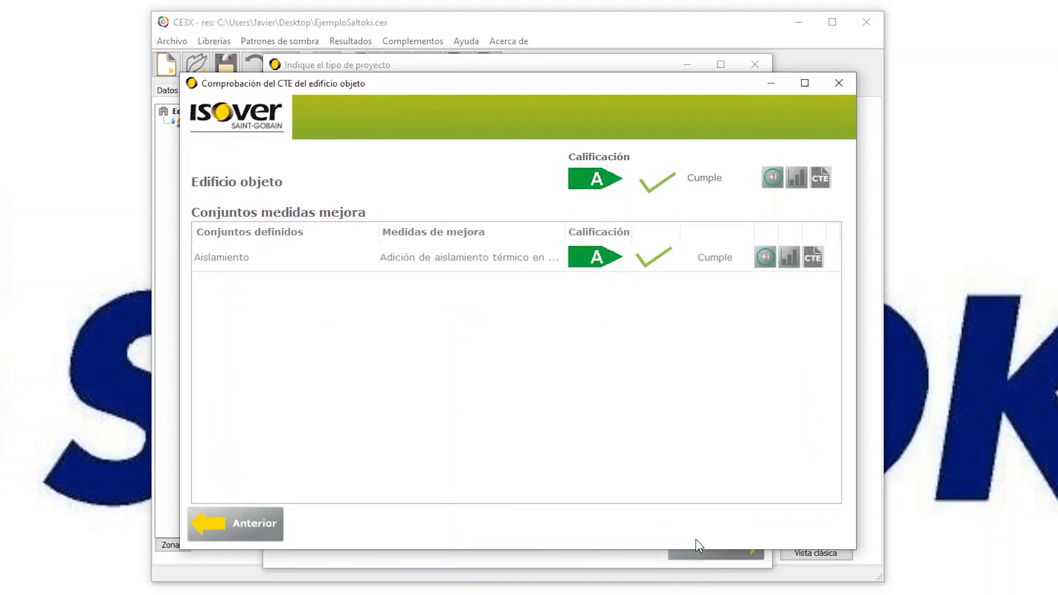
left_click(772, 181)
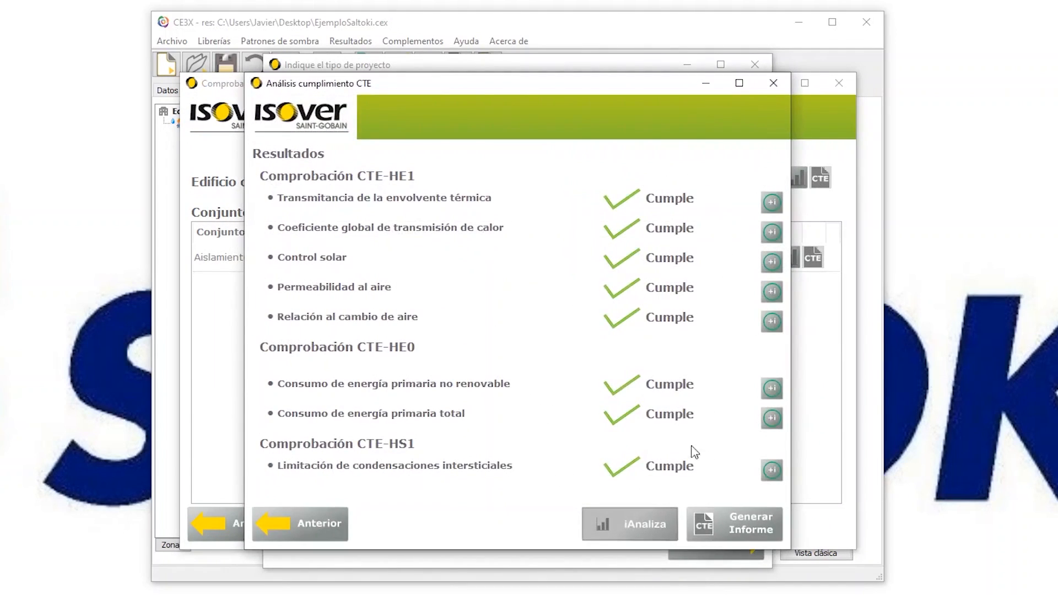
Step: Generate the CTE verification report for Edificio objeto, and request the building's energy rating in CE3X after exiting the add-on
left_click(707, 524)
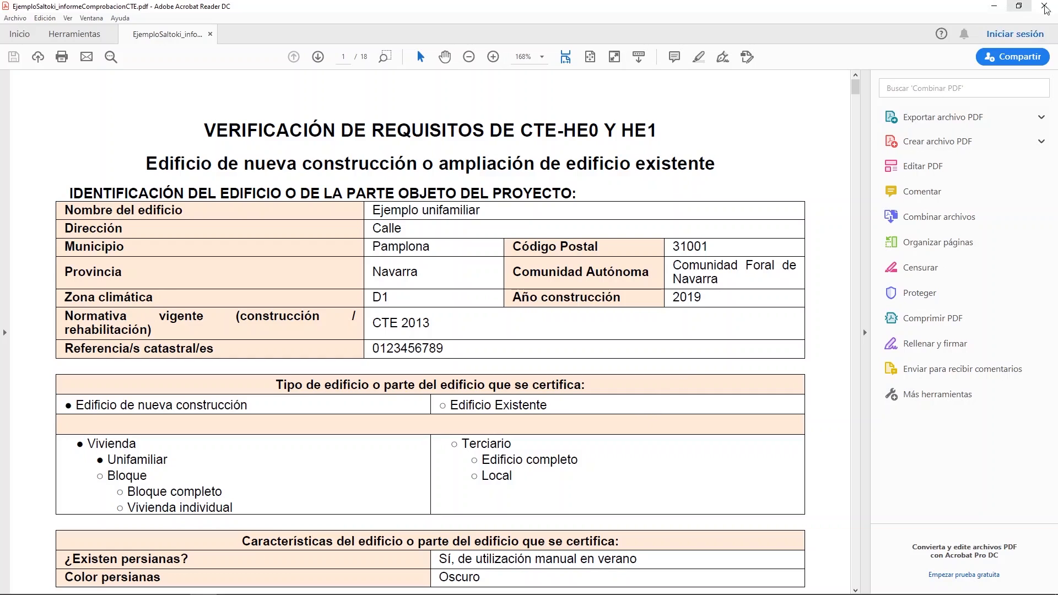
left_click(1044, 5)
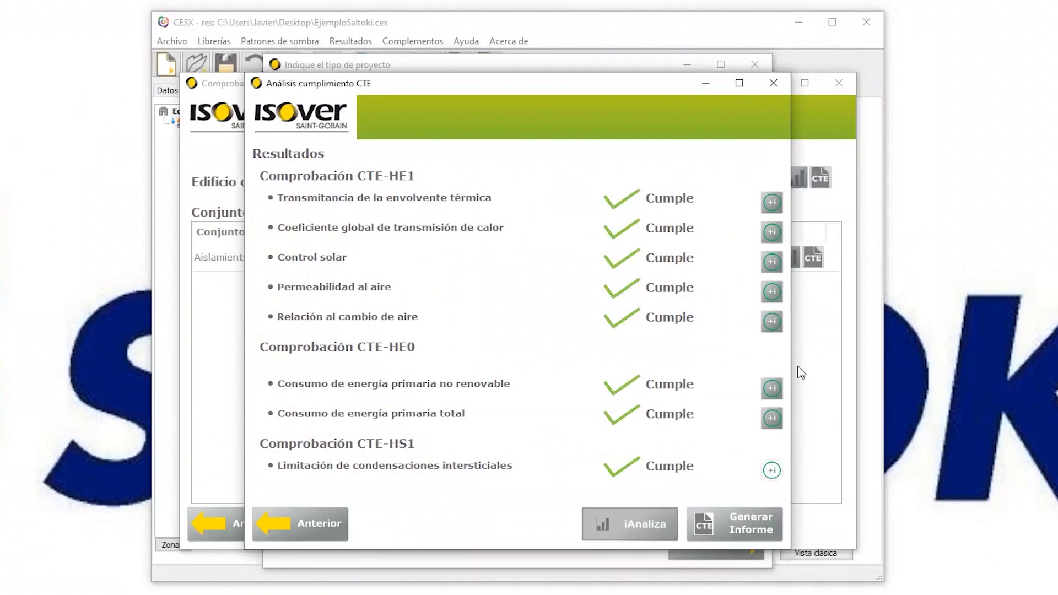
left_click(773, 83)
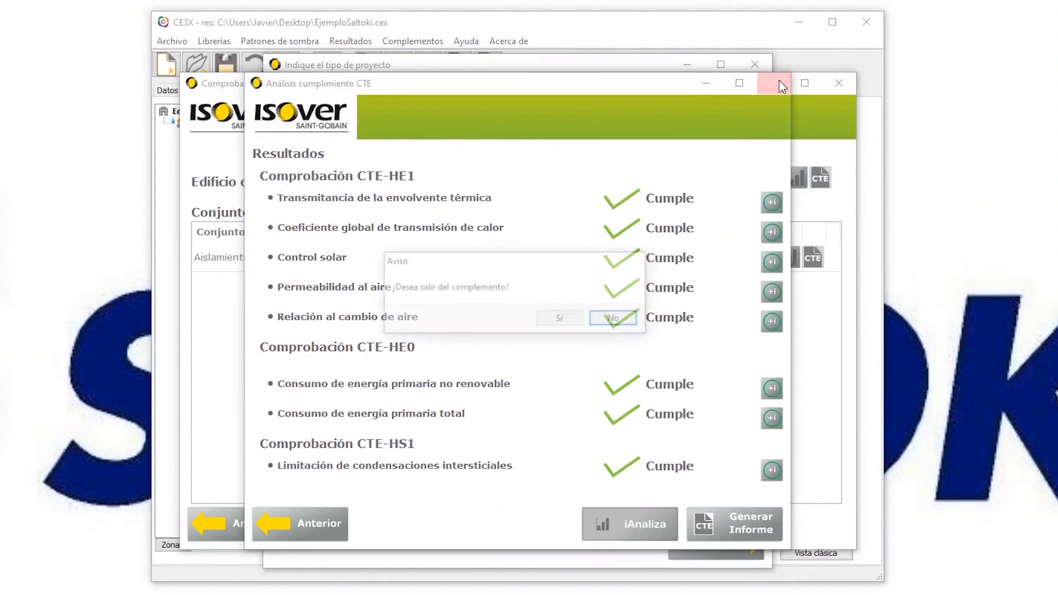
left_click(561, 320)
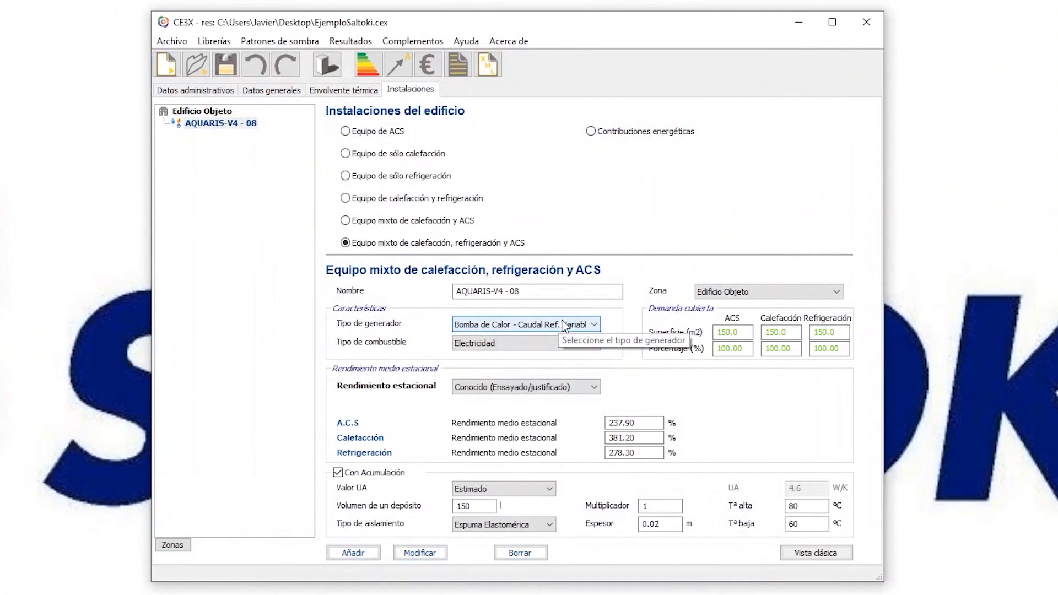
left_click(368, 65)
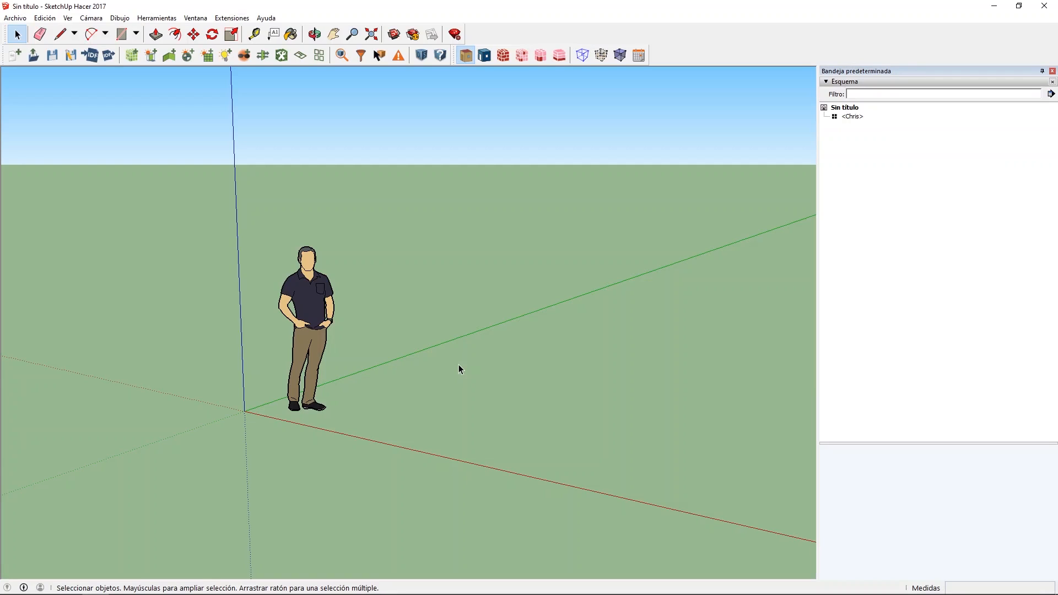
Step: In SketchUp, create a new SG SAVE project in C:\OS1\proyectos\ with the file name Saltoki_ejemplo.osm
left_click(232, 18)
mouse_move(253, 67)
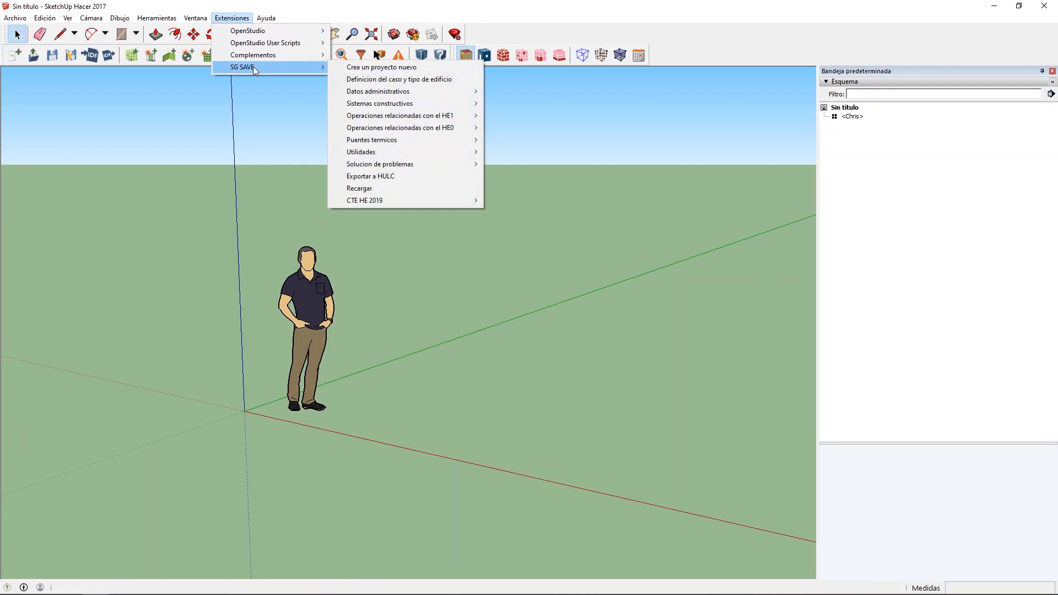
left_click(389, 69)
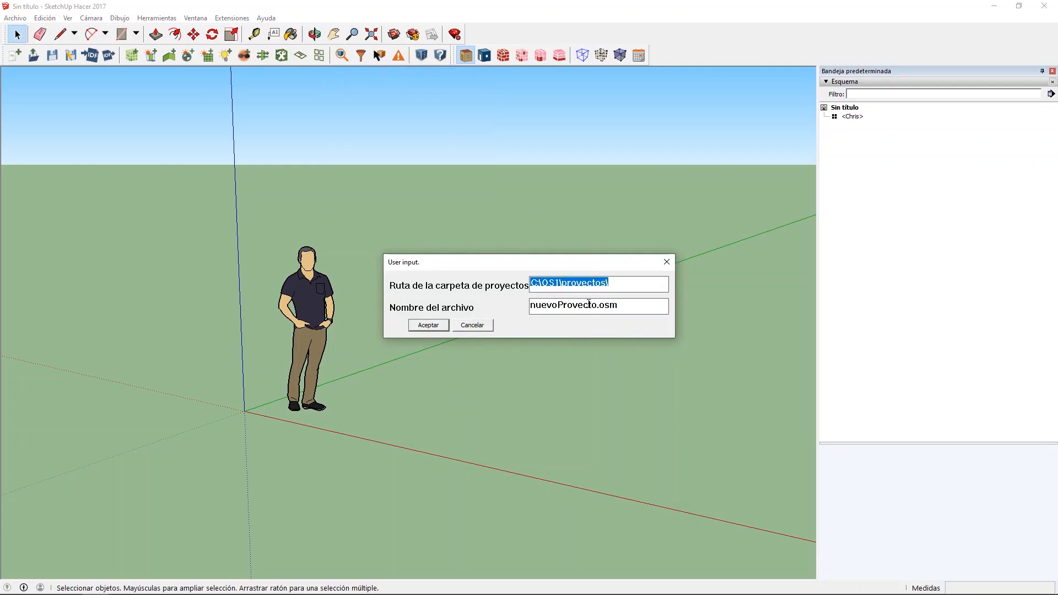
left_click(598, 304)
left_click_drag(598, 305, 517, 303)
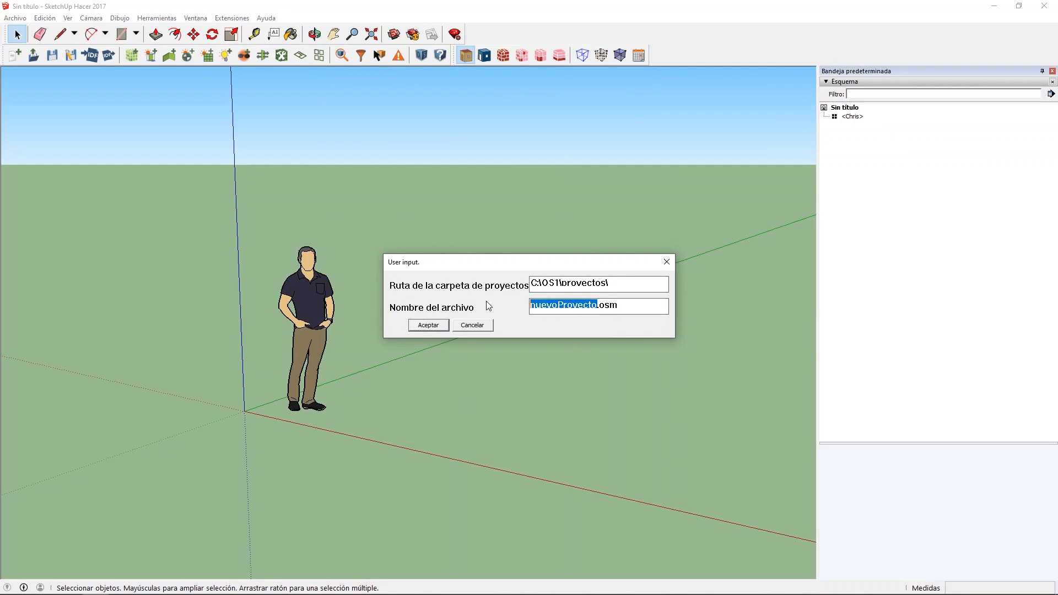
type("Saltoki_e")
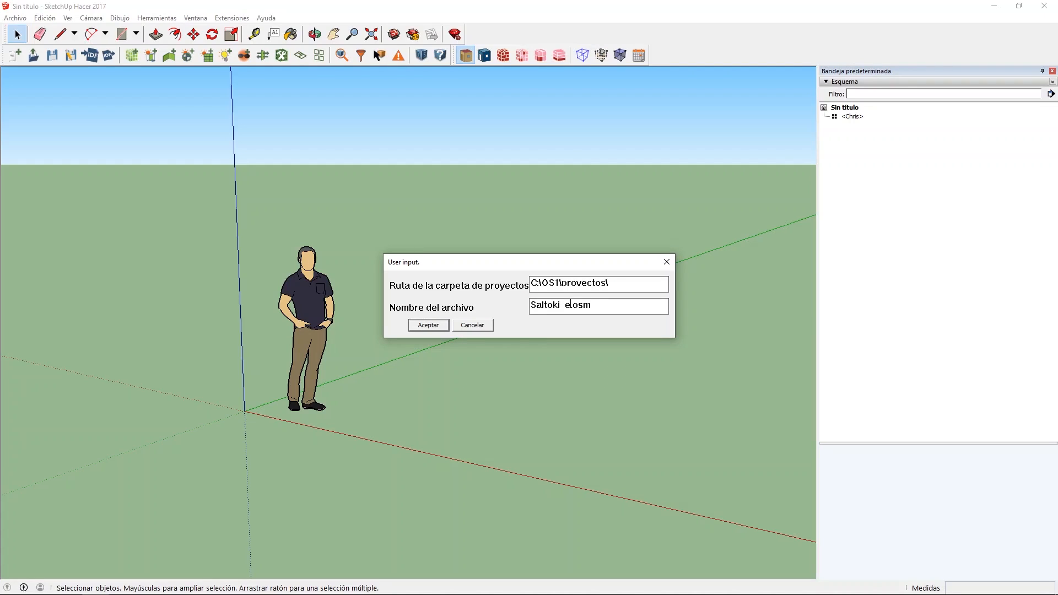
type("jemplo")
key("Return")
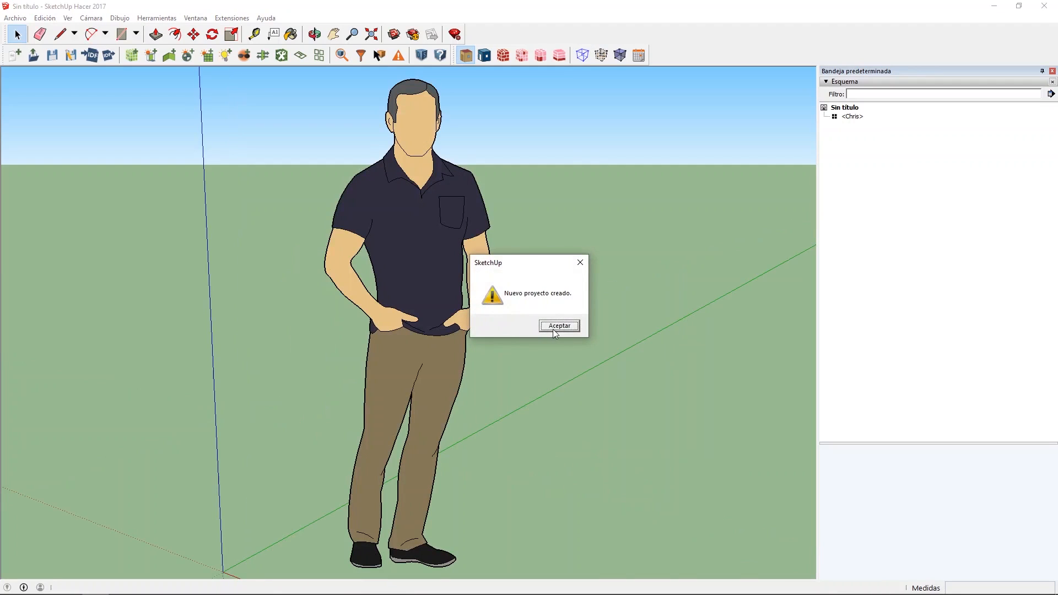
left_click(553, 326)
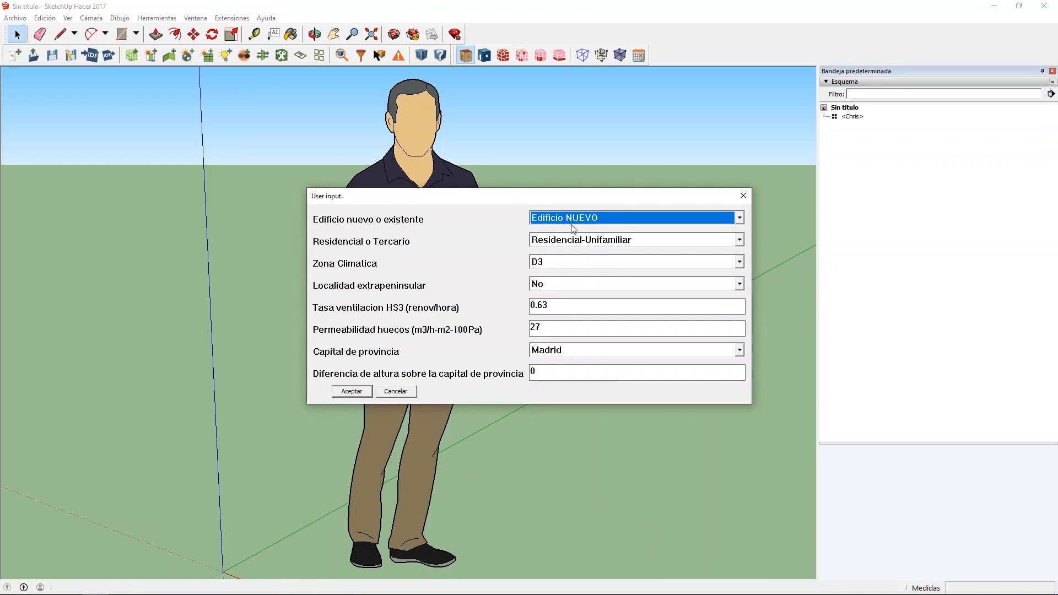
Step: Define the new single-family residential case with climate zone D1 and Pamplona/Iruña as provincial capital
left_click(554, 264)
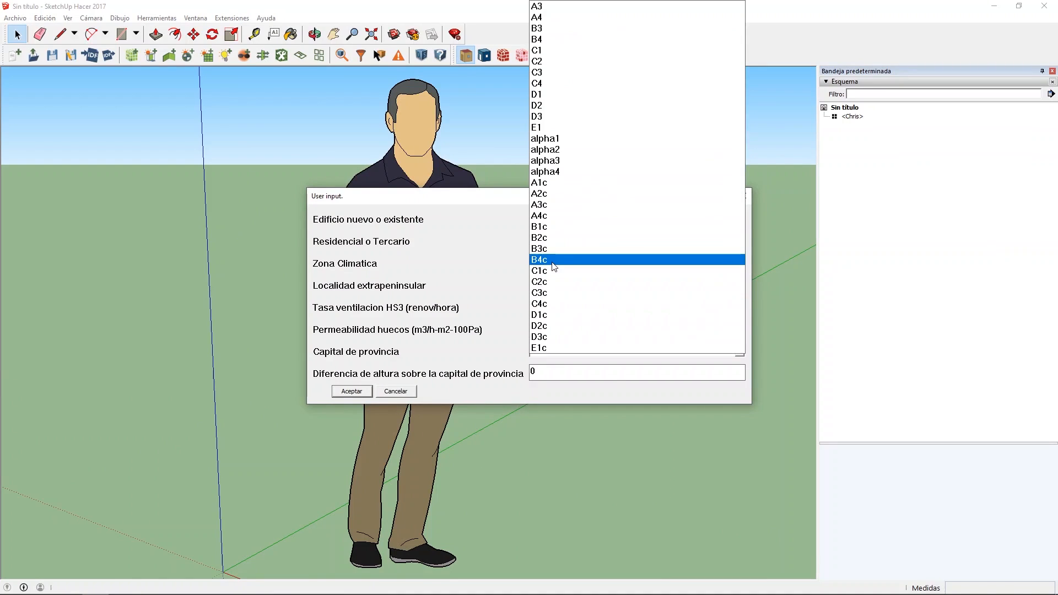
left_click(537, 93)
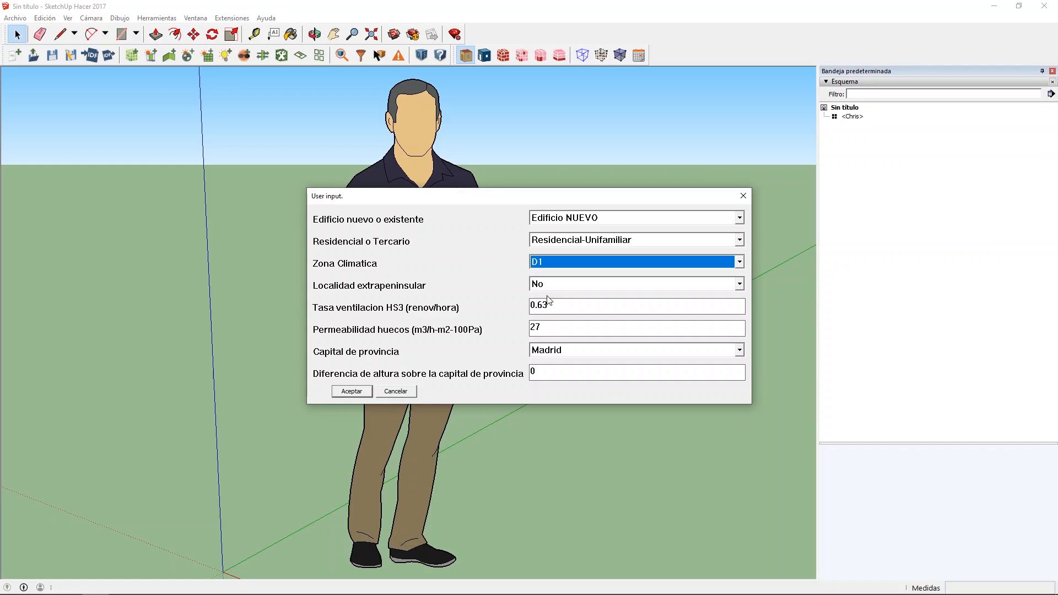
left_click(561, 351)
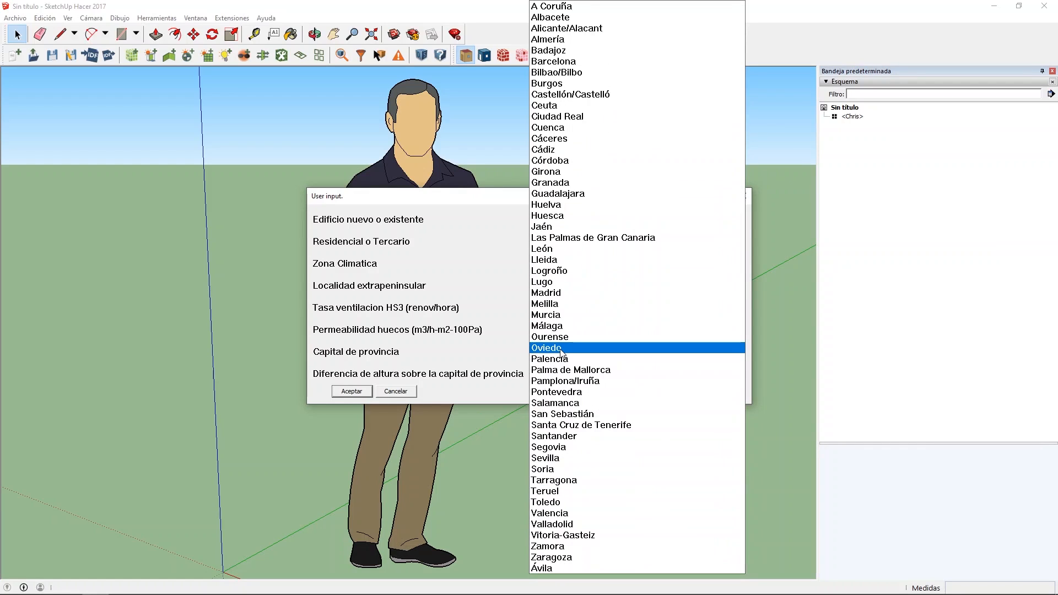
left_click(580, 383)
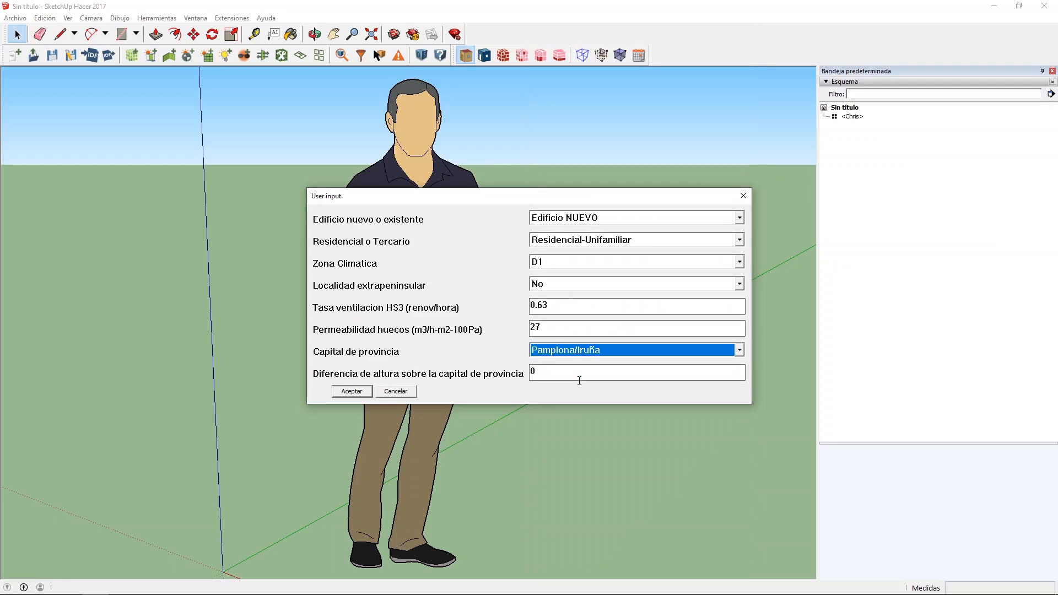
left_click(349, 391)
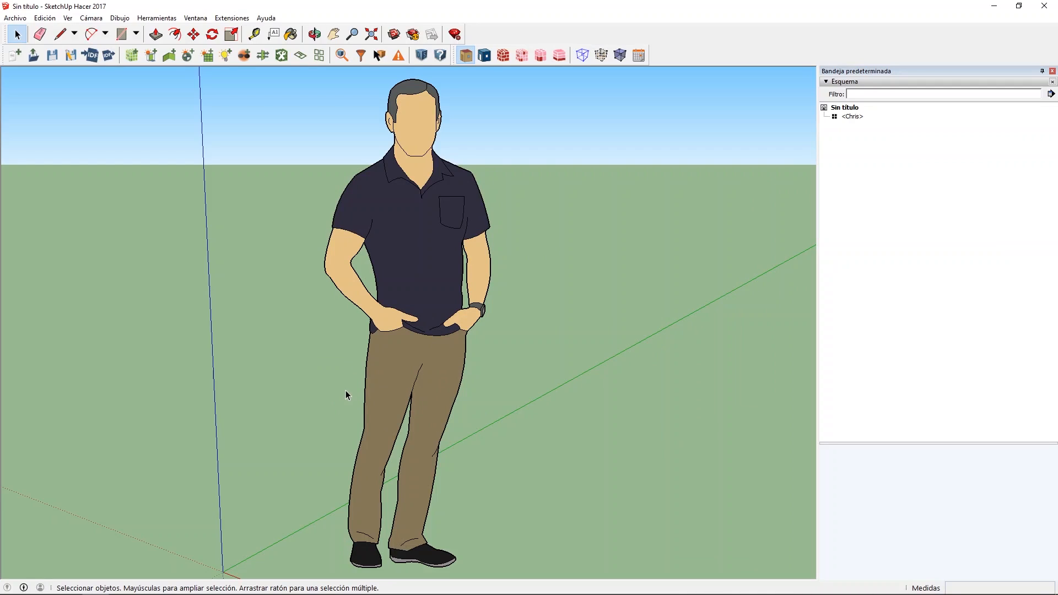
Step: Insert a new OpenStudio space with its origin at the model origin (0, 0, 0)
scroll(331, 364, "down", 6)
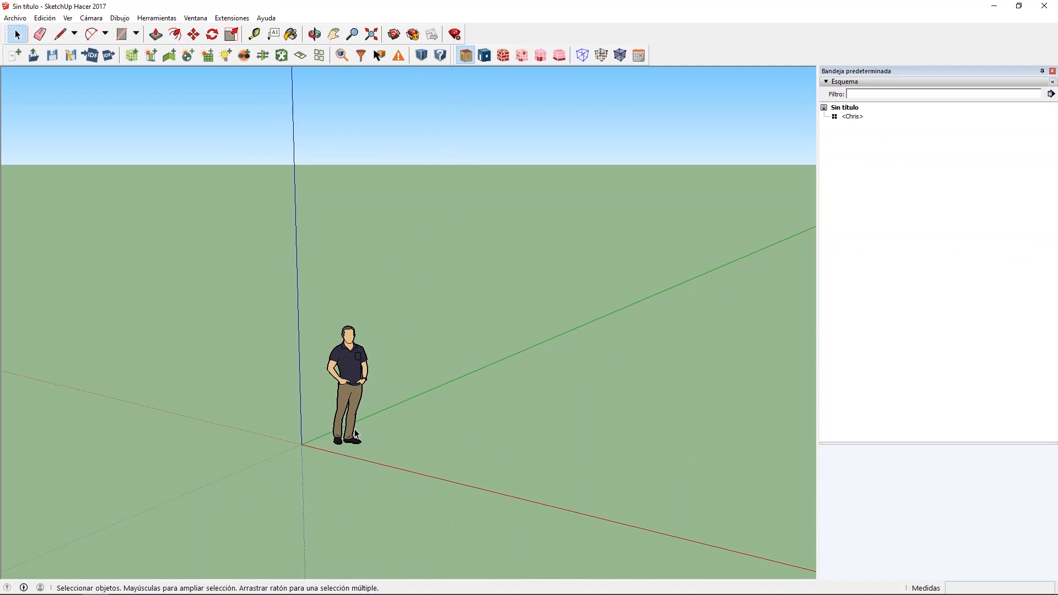
left_click(132, 56)
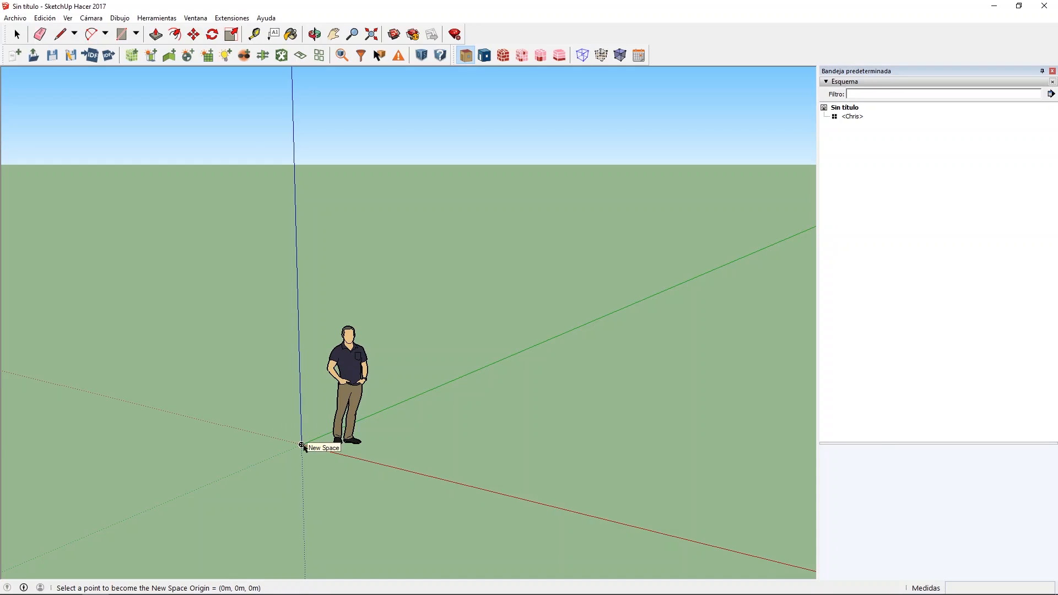
left_click(302, 446)
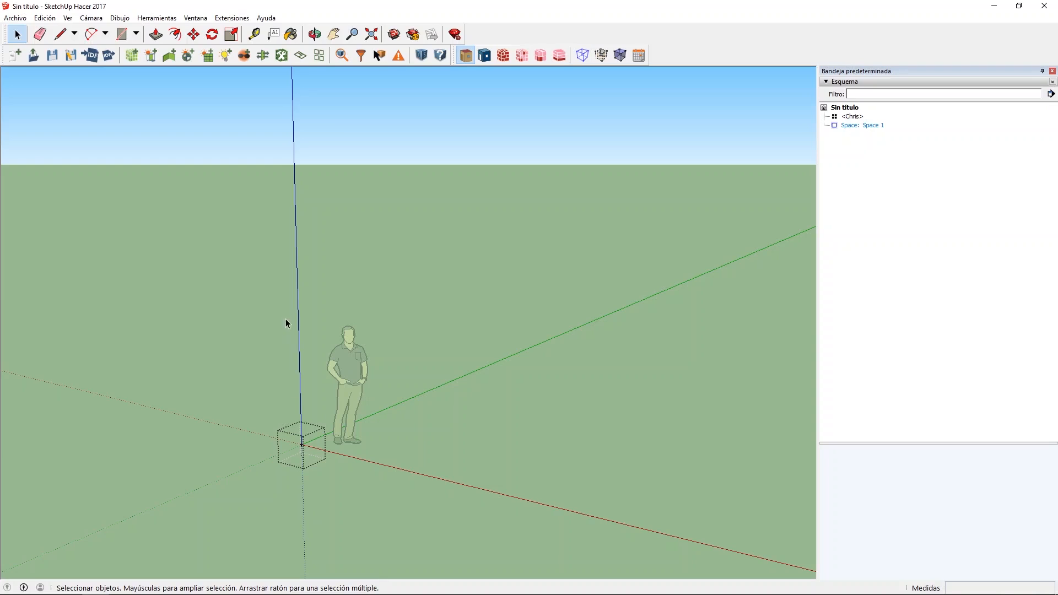
Step: Draw a 10 × 10 m rectangle inside the new space, starting at the origin, as the floor
left_click(122, 36)
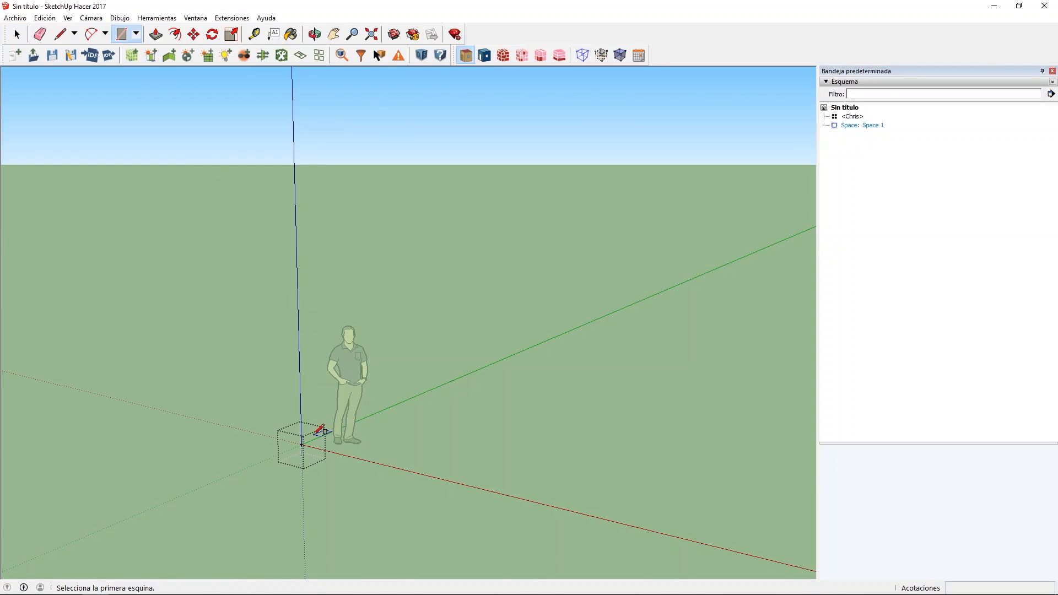
left_click(302, 444)
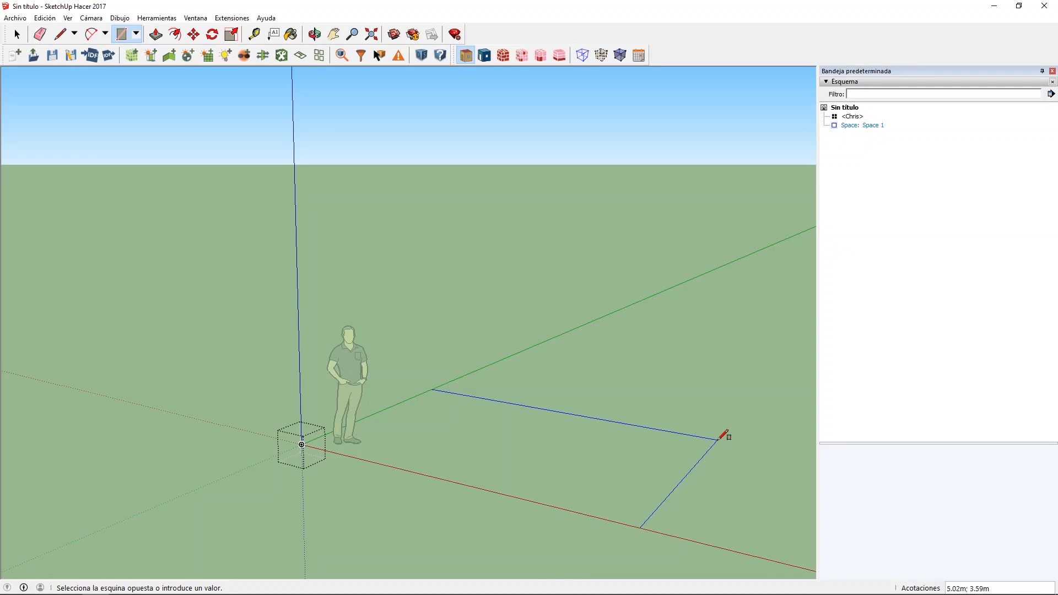
type("1")
type(";10")
key("Return")
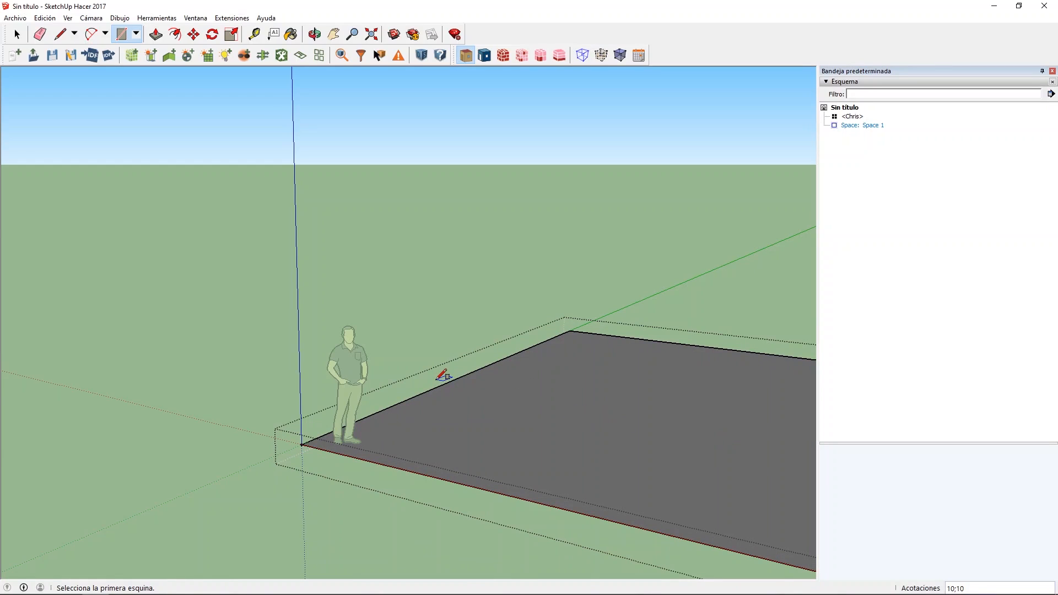
Step: Push/pull the square floor face upward 3 m to form the building volume
scroll(441, 378, "down", 5)
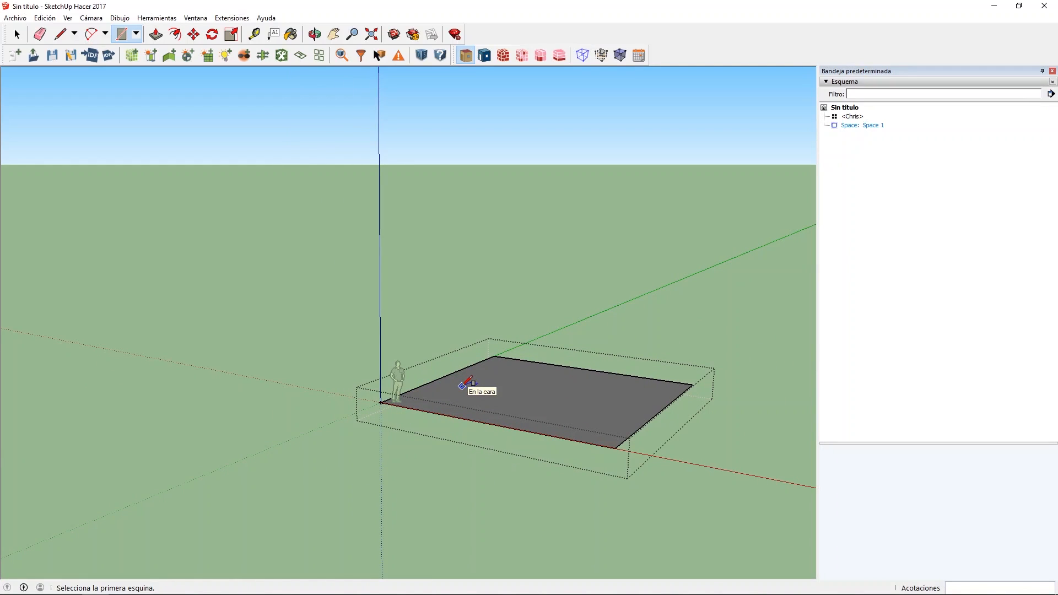
key("o")
left_click_drag(543, 371, 542, 479)
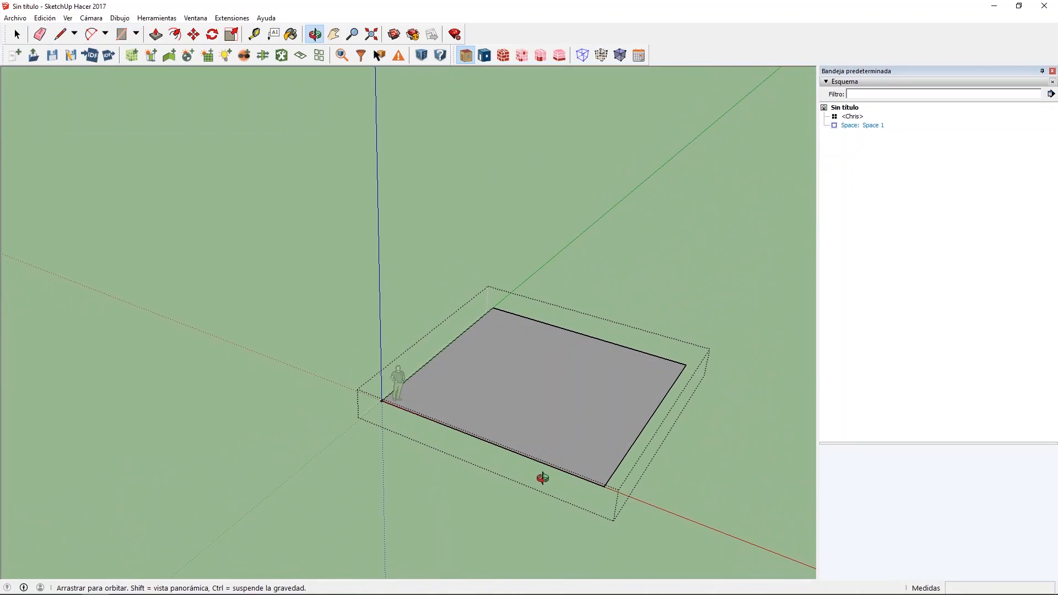
key("r")
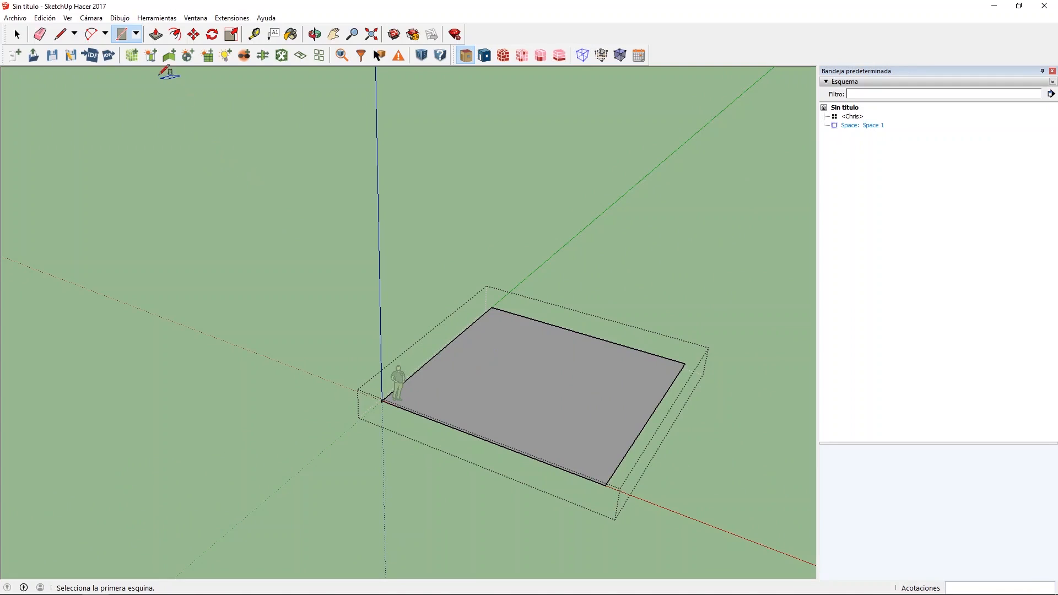
left_click(155, 37)
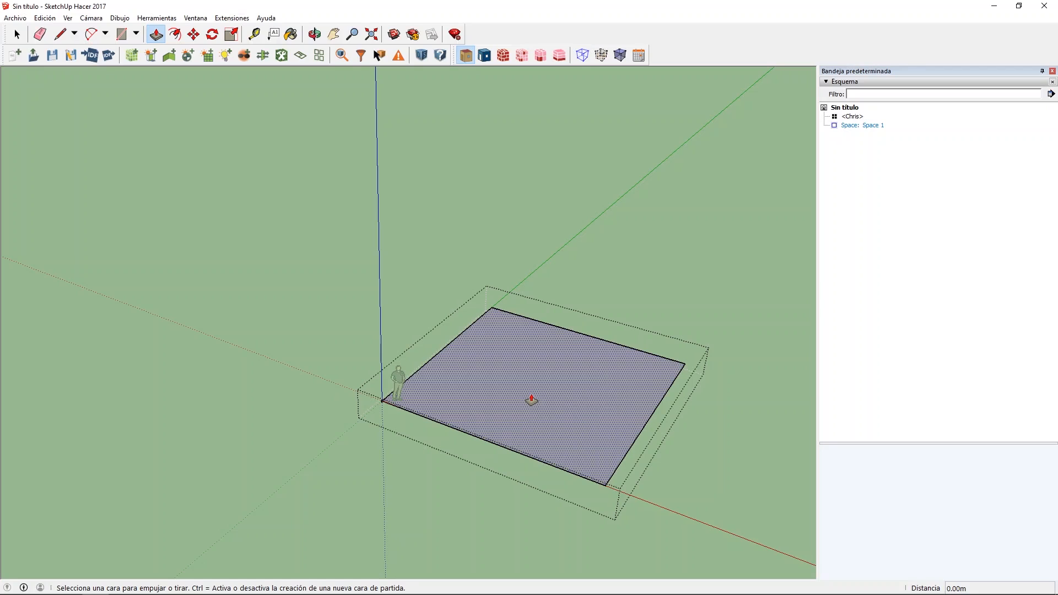
left_click_drag(531, 400, 488, 270)
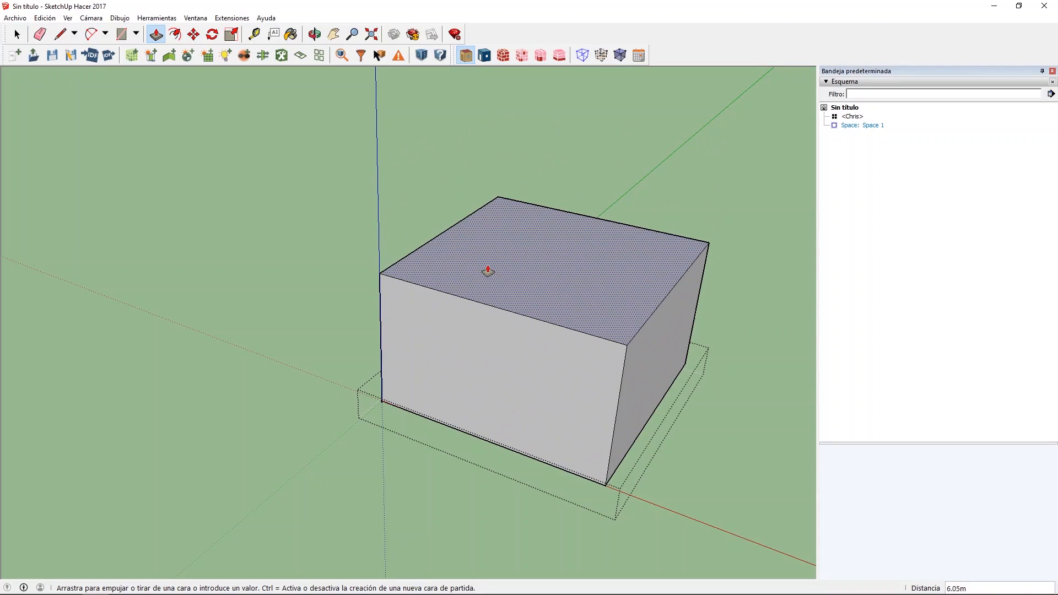
type("3")
key("Return")
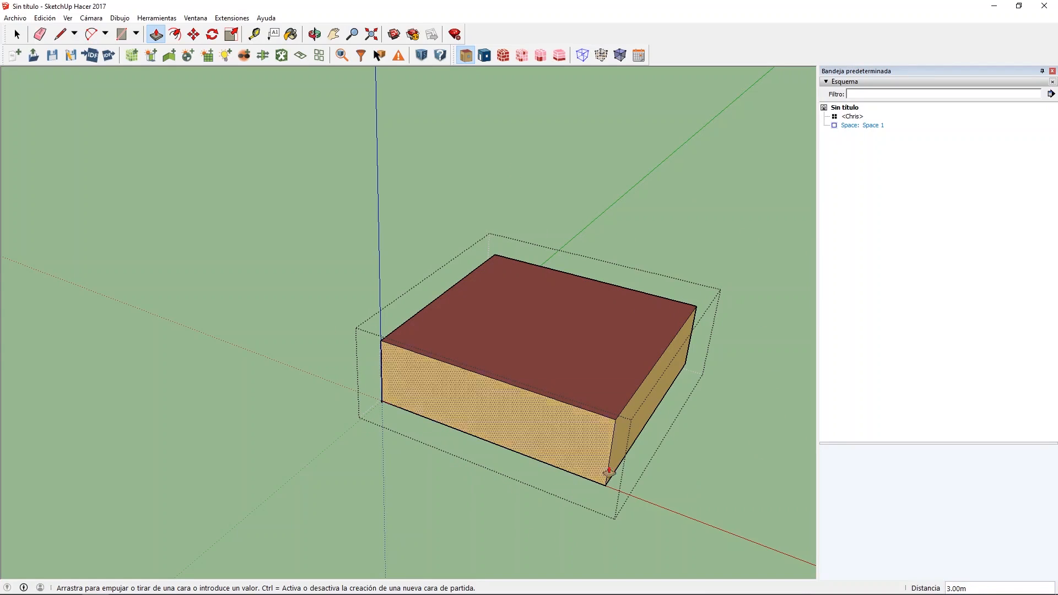
key("o")
left_click_drag(552, 481, 472, 350)
left_click_drag(640, 366, 685, 512)
key("p")
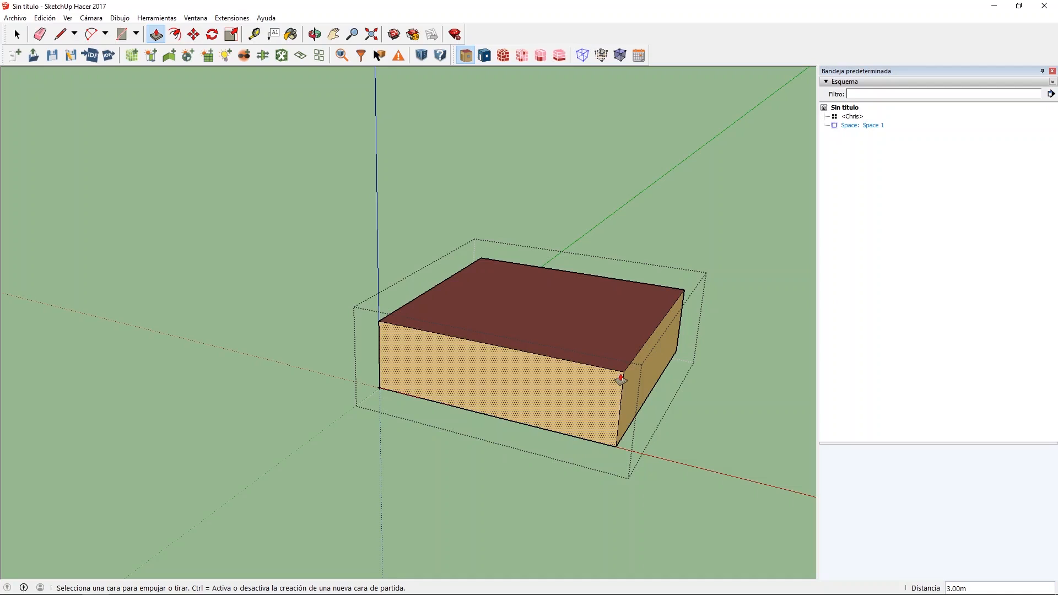
Step: Start defining an SG SAVE construction system and name it Fachada_D
left_click(245, 21)
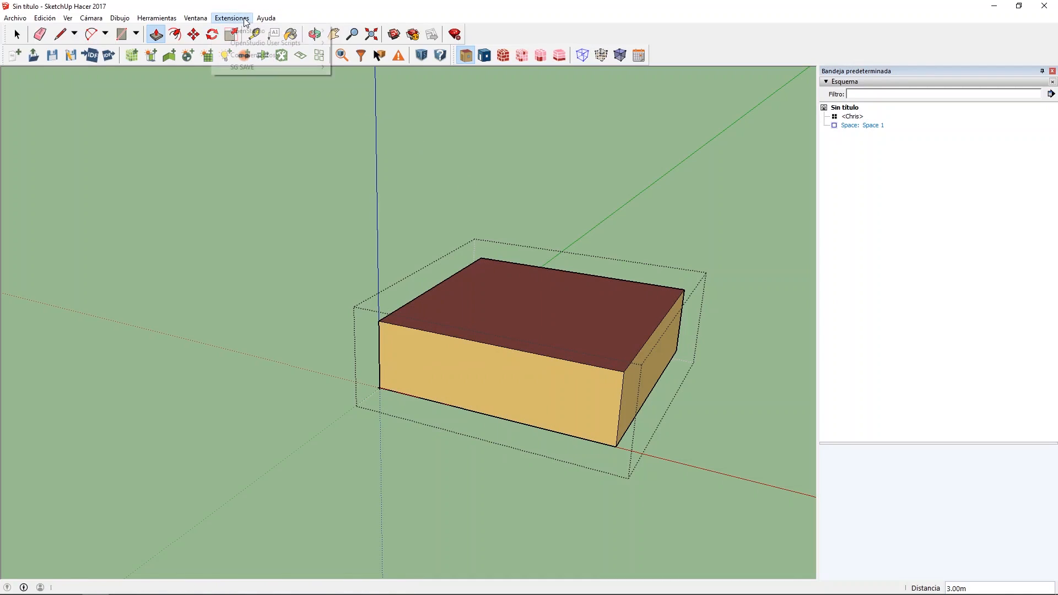
mouse_move(257, 71)
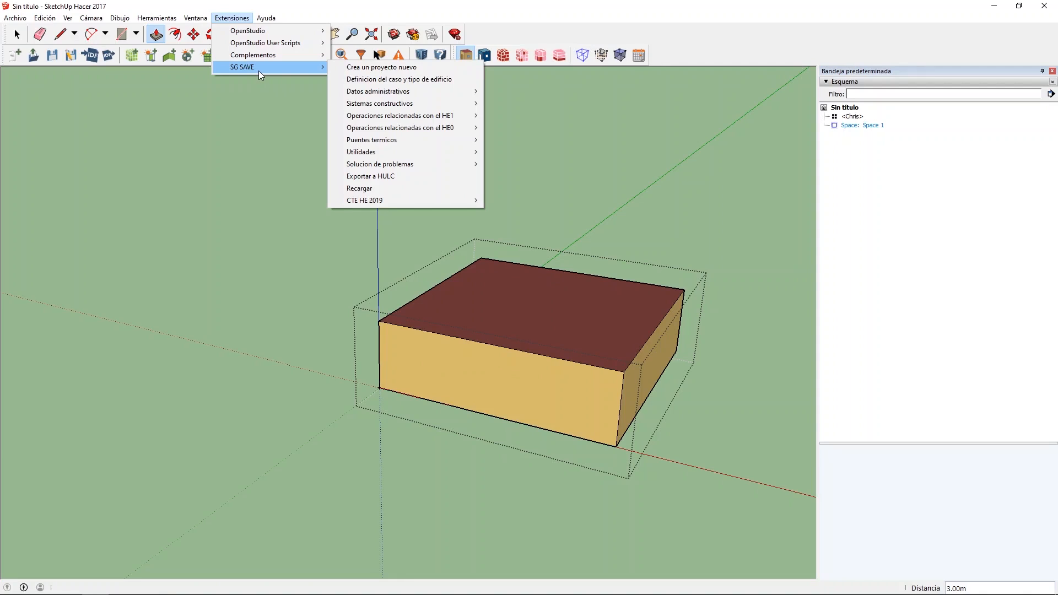
mouse_move(428, 110)
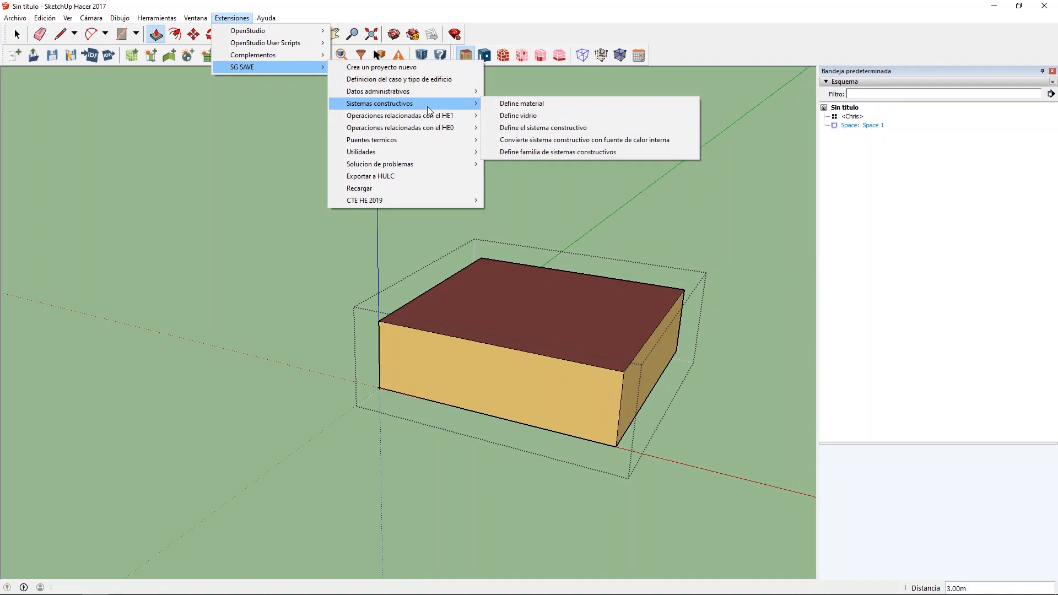
left_click(571, 129)
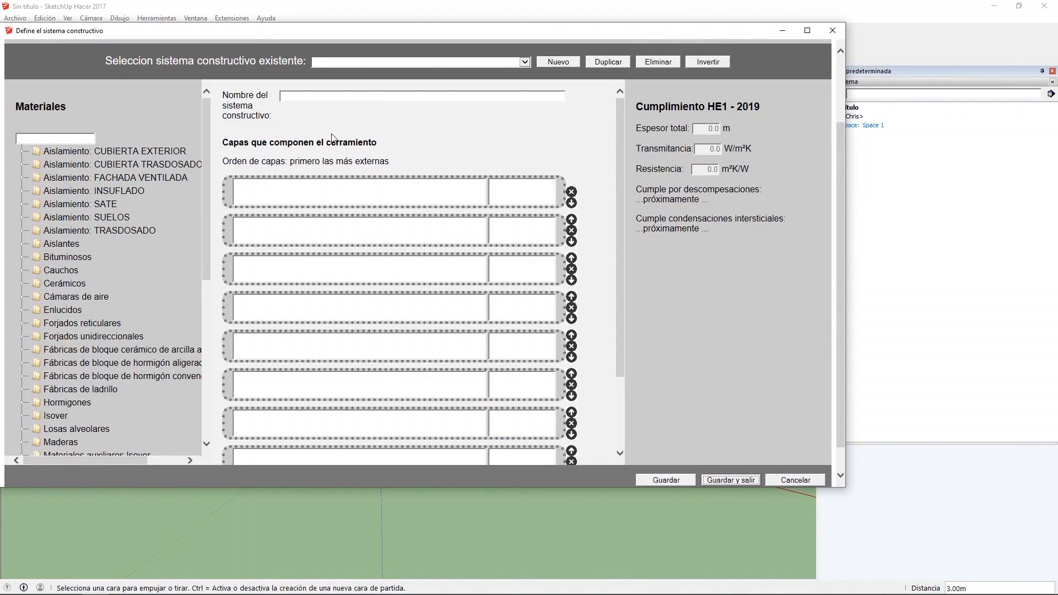
left_click(308, 95)
type("Fachada")
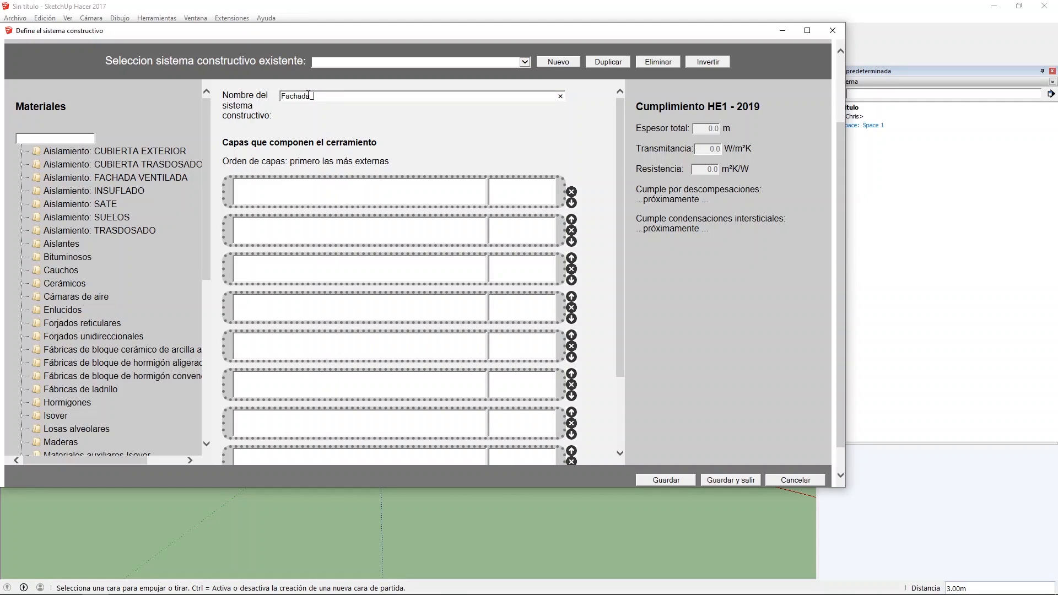
type("_D")
Step: Add the double hollow-brick partition (Tabicón de LH doble) from the brick masonry materials as Fachada_D's outermost layer
left_click_drag(206, 216, 226, 419)
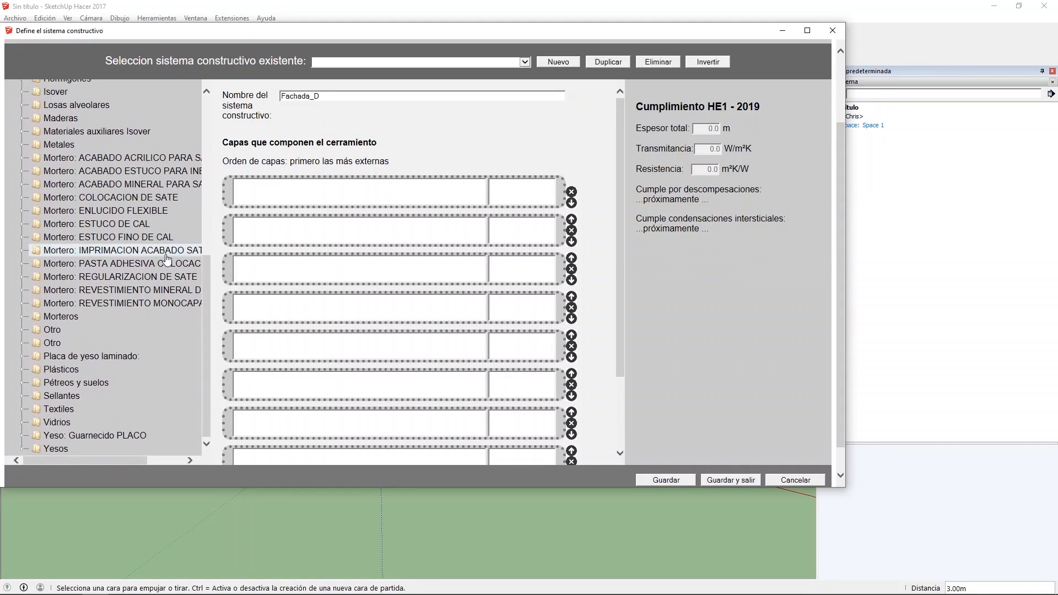
scroll(91, 259, "up", 4)
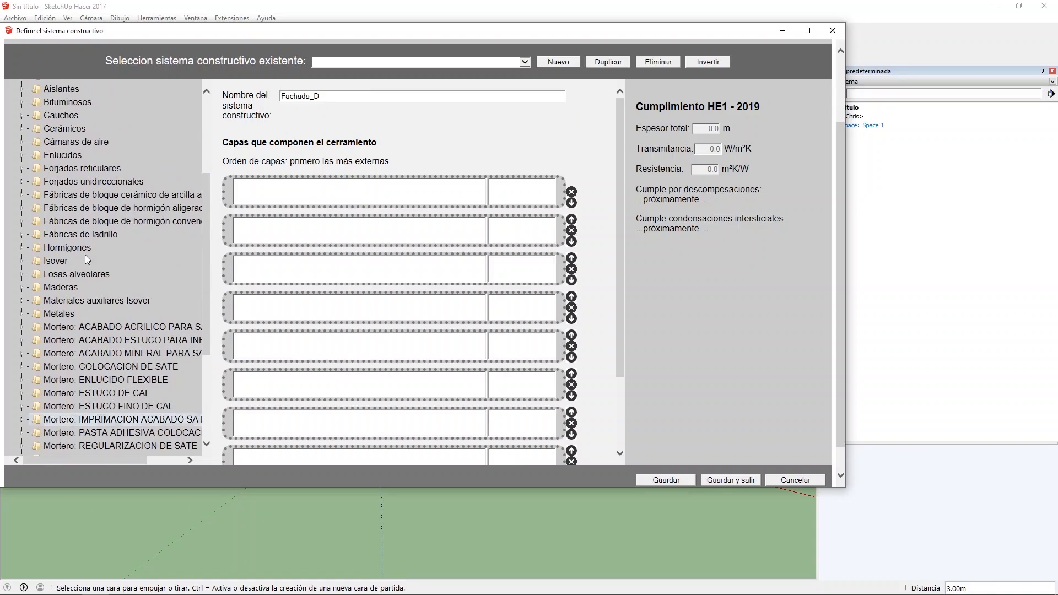
left_click(101, 237)
double_click(104, 238)
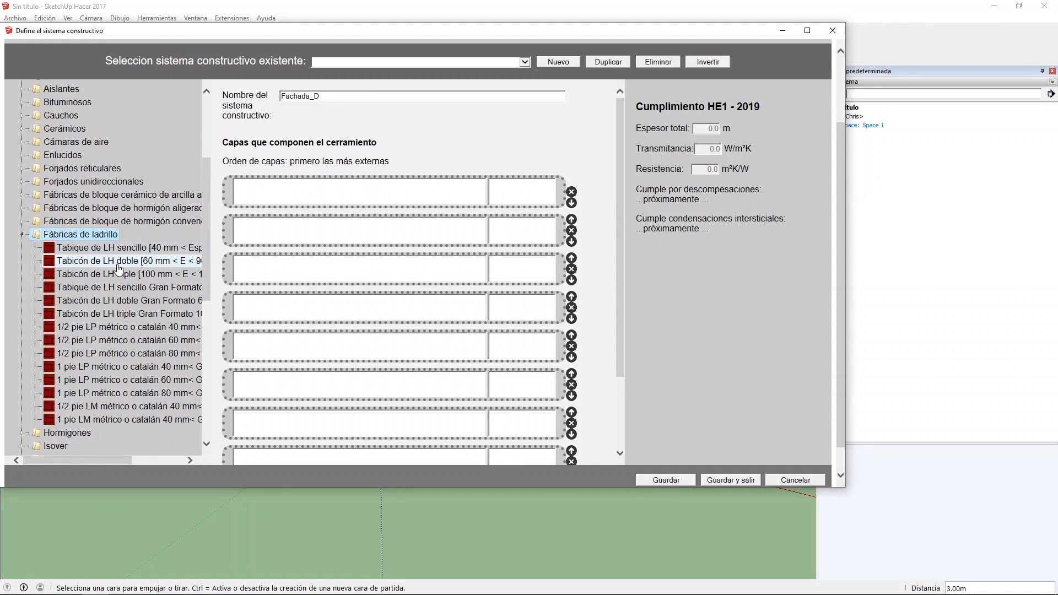
left_click_drag(118, 263, 312, 183)
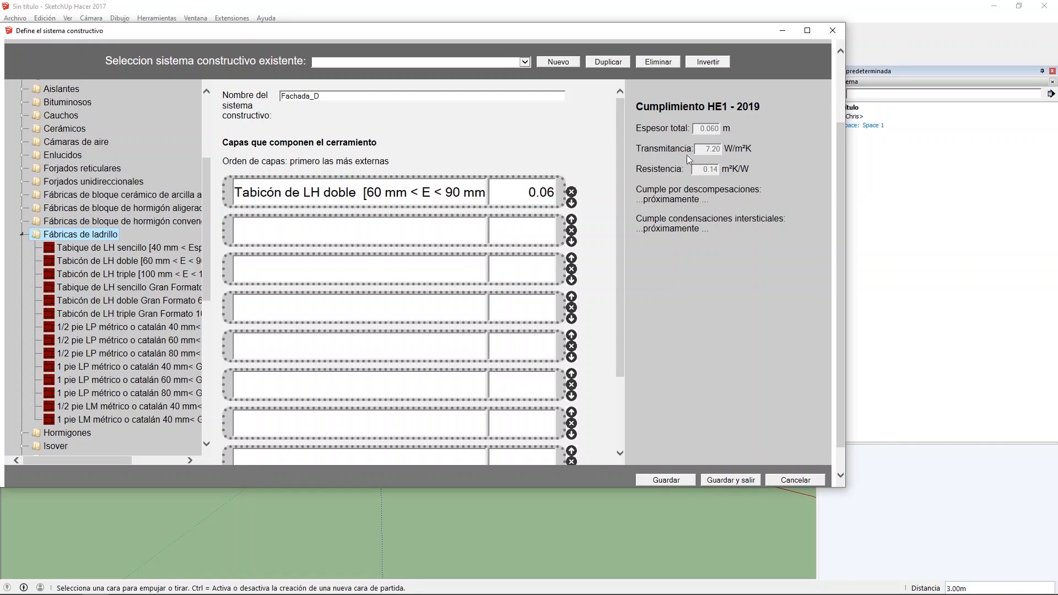
Step: Add MW Lana mineral [0.031 W/[mK]] from the insulation materials as the second layer of Fachada_D
scroll(132, 307, "down", 10)
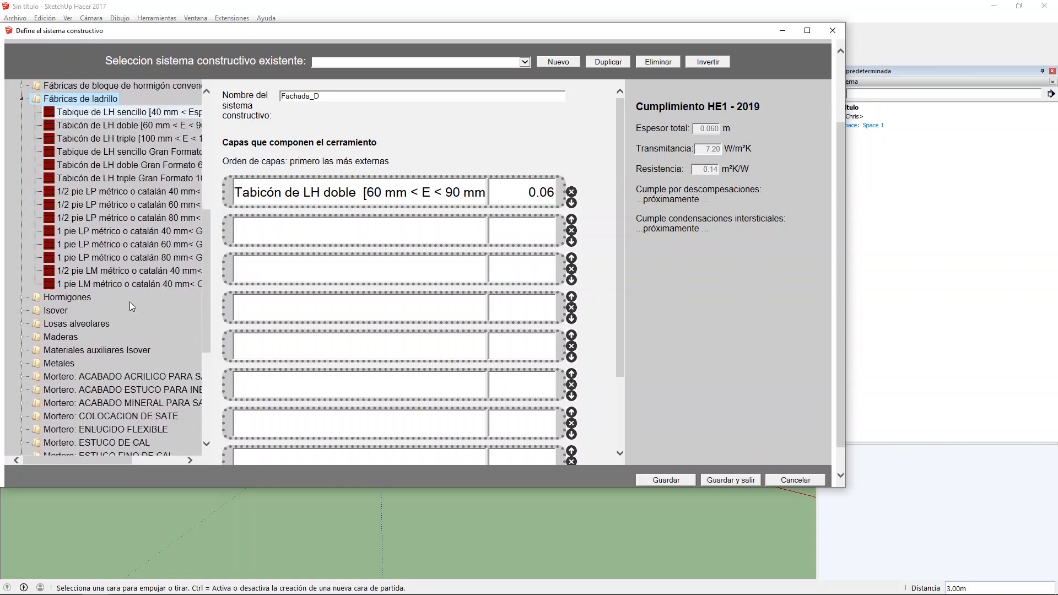
scroll(107, 316, "up", 15)
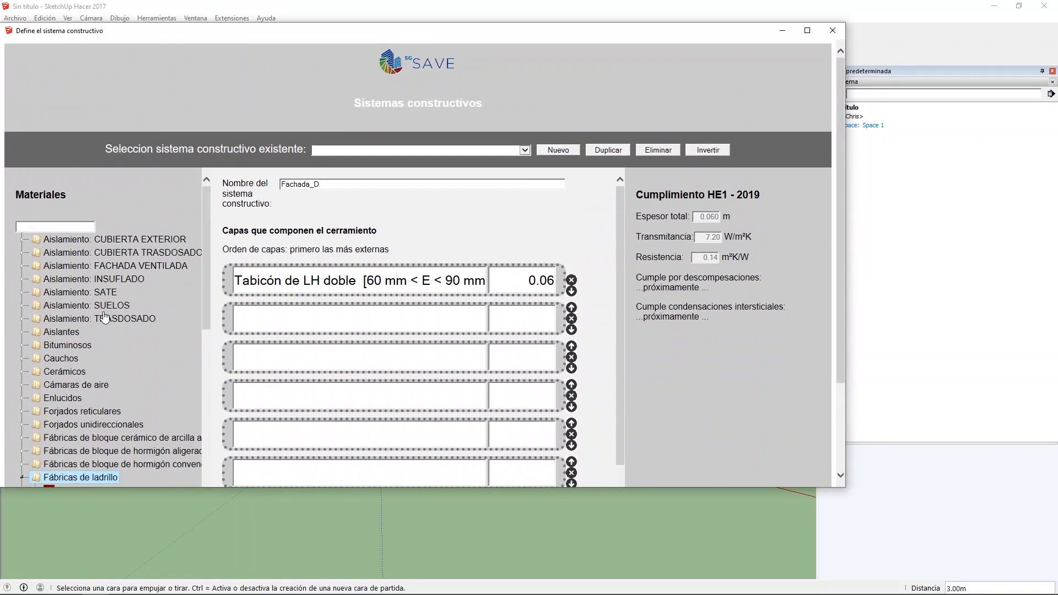
left_click(65, 333)
double_click(65, 332)
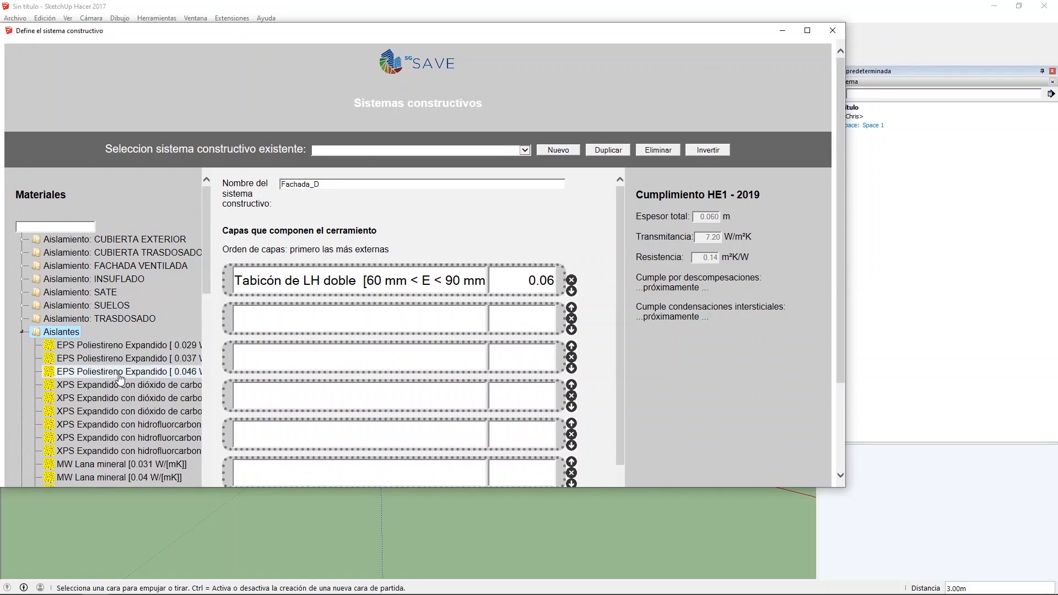
scroll(119, 381, "down", 2)
left_click_drag(110, 408, 297, 318)
Step: Set the mineral wool layer's thickness to 0.10 m
left_click(540, 322)
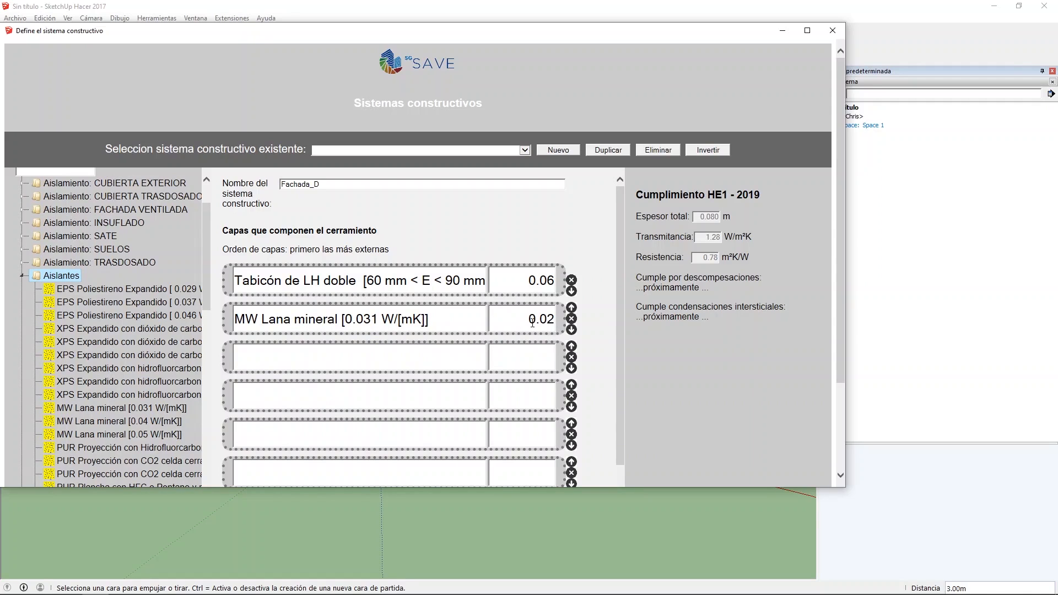
left_click_drag(539, 322, 554, 324)
type("1")
left_click(515, 289)
left_click_drag(839, 274, 838, 319)
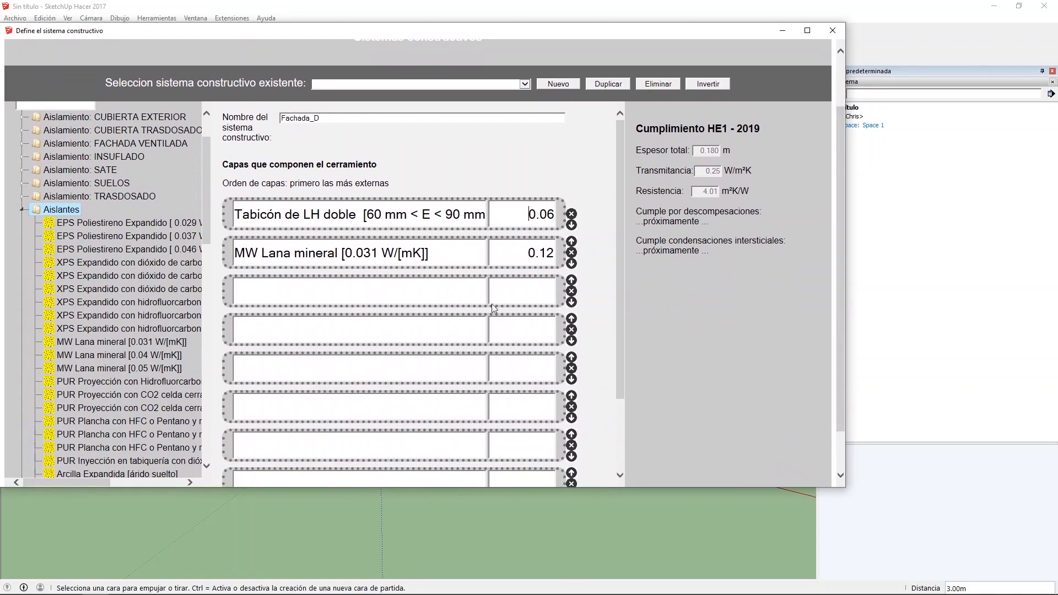
left_click_drag(555, 253, 549, 257)
type("0")
Step: Add the laminated plasterboard (Placa de yeso laminado [PYL]) from the gypsum materials as the third, innermost layer
left_click_drag(204, 222, 215, 473)
double_click(55, 471)
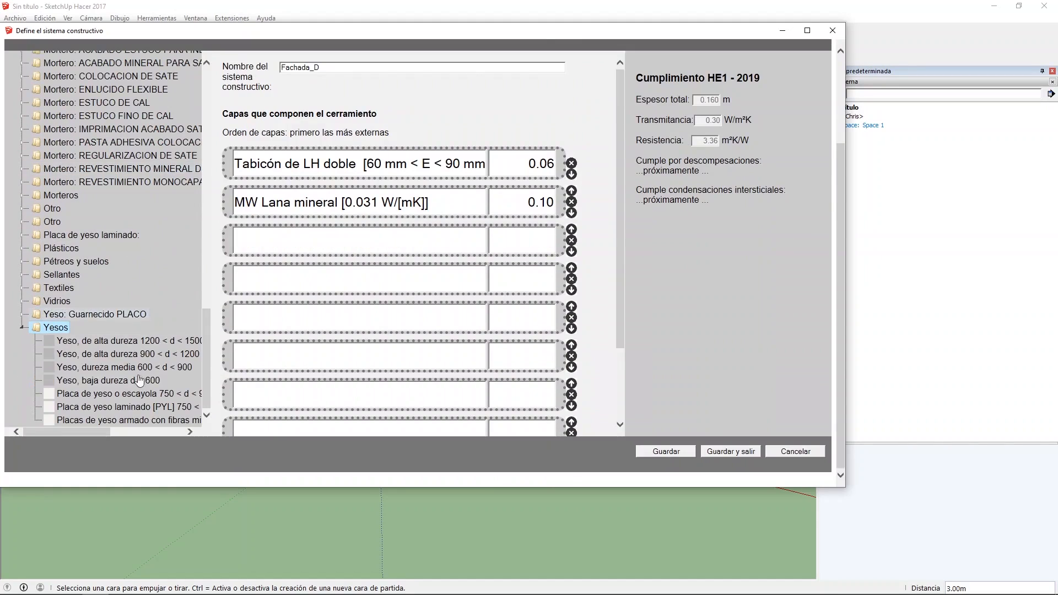
left_click_drag(114, 408, 284, 238)
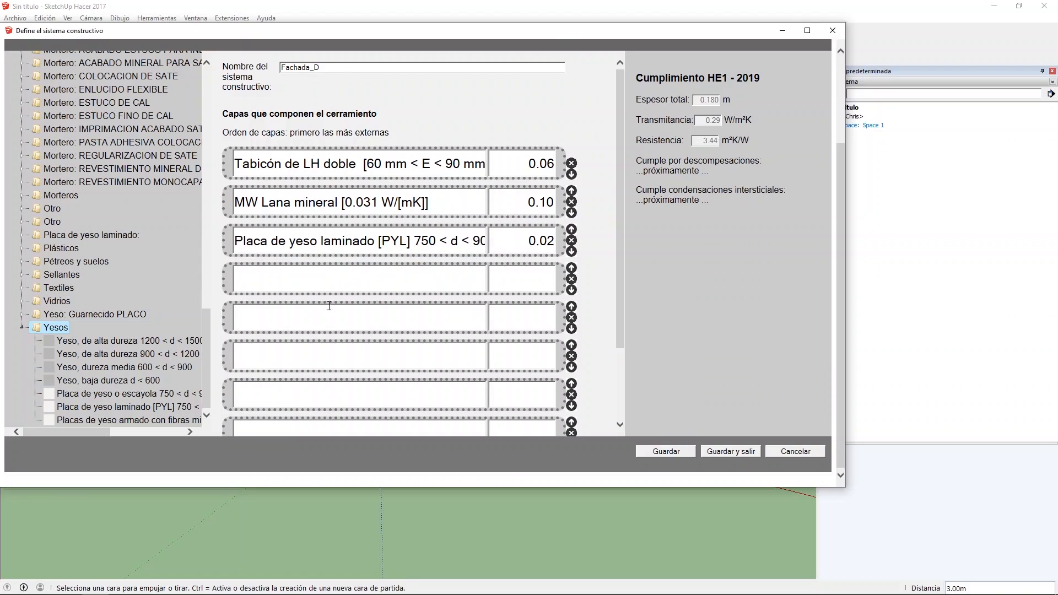
Step: Set the plasterboard layer's thickness to 0.015 m, then save the construction system and leave its editor
double_click(553, 241)
left_click_drag(555, 243, 548, 246)
type("15")
left_click(519, 202)
left_click(718, 451)
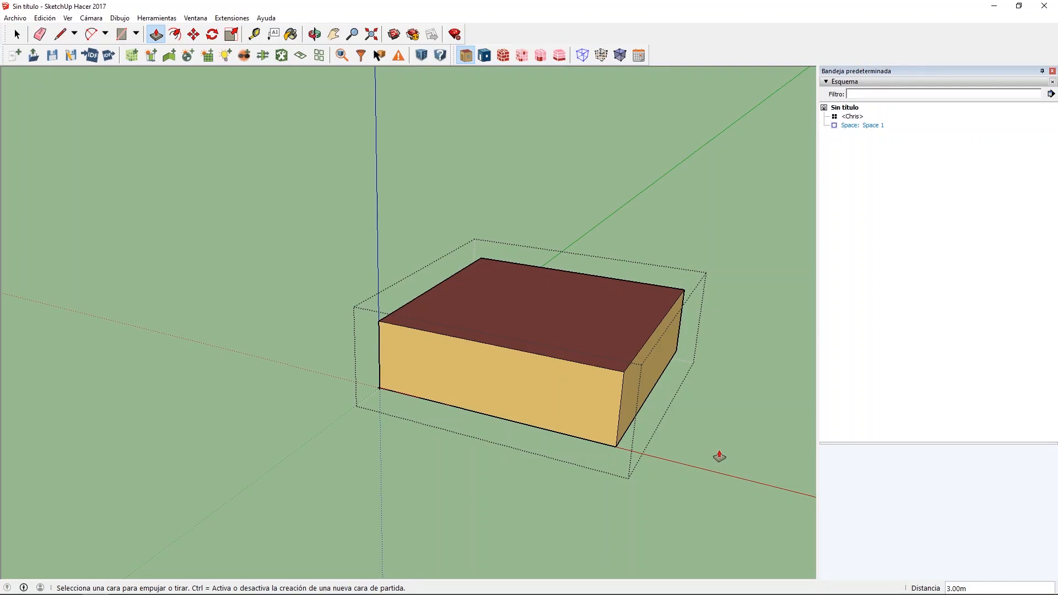
Step: Start defining a construction system family and assign STK_Fachada_D to its exterior walls and ground-contact walls
left_click(236, 19)
mouse_move(260, 68)
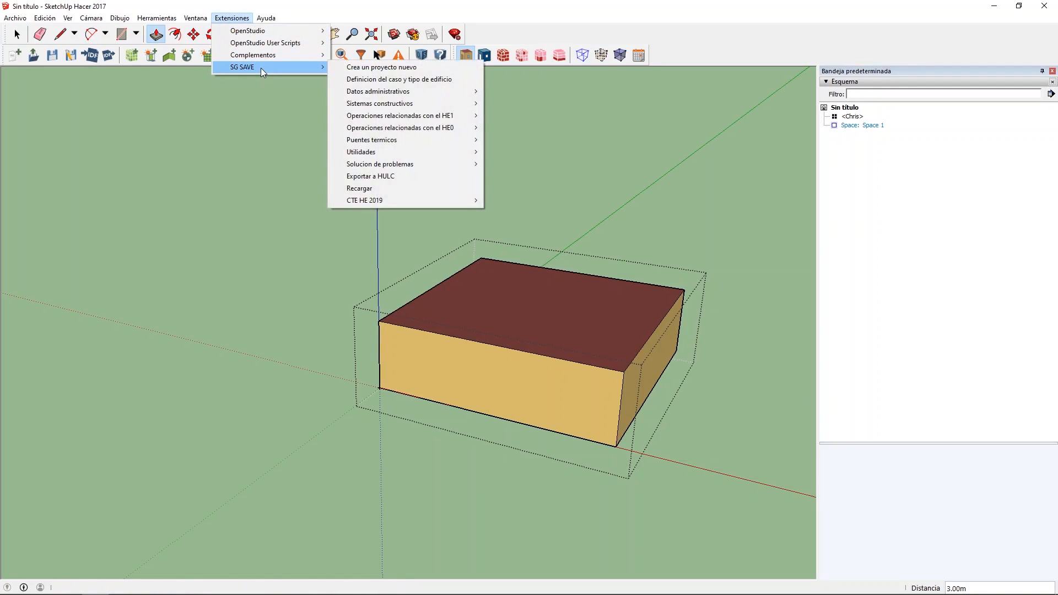
mouse_move(386, 104)
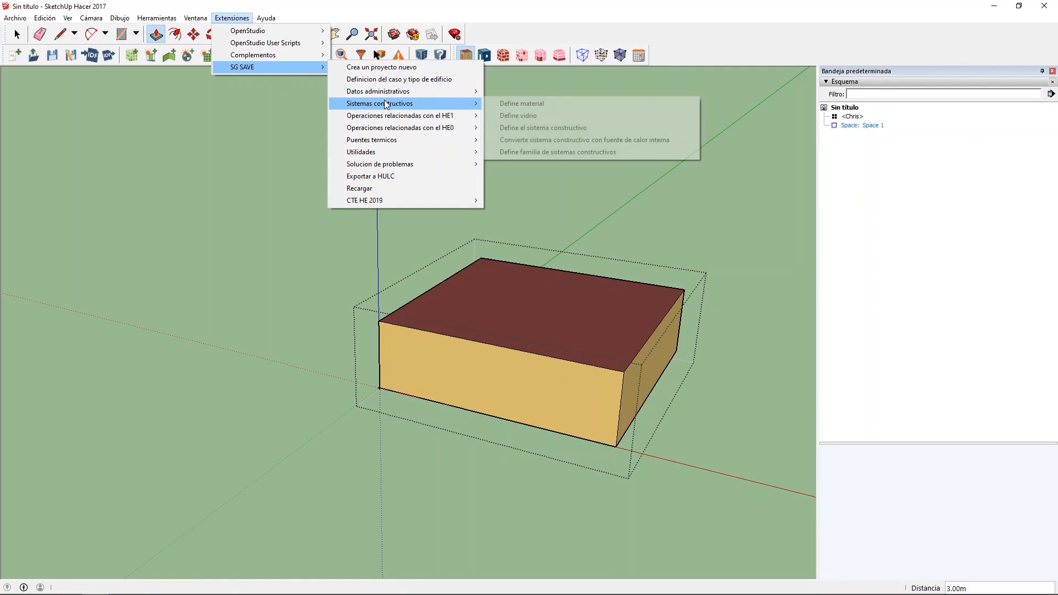
left_click(563, 152)
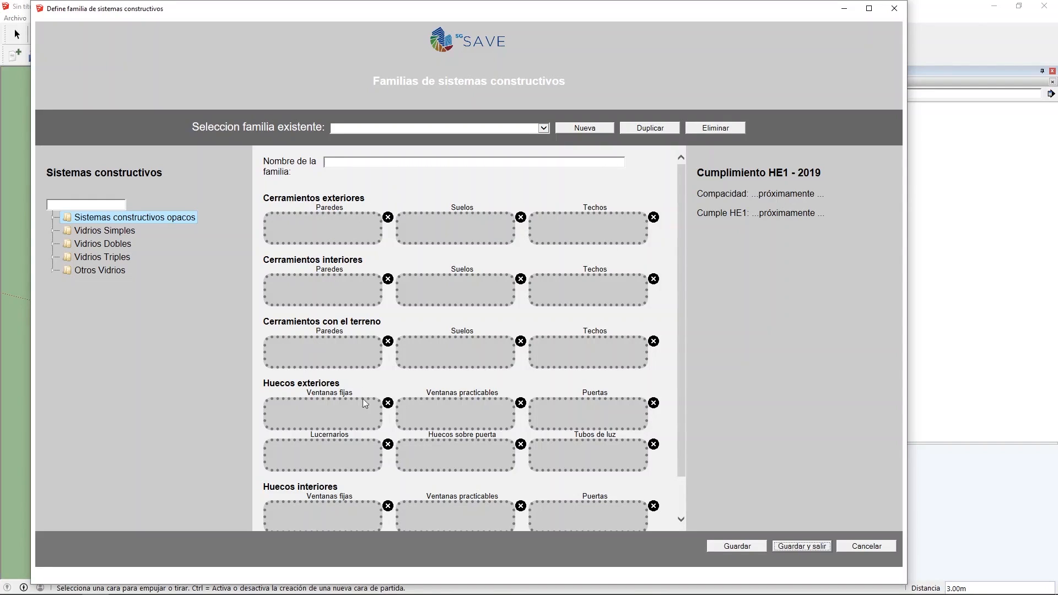
scroll(337, 501, "down", 1)
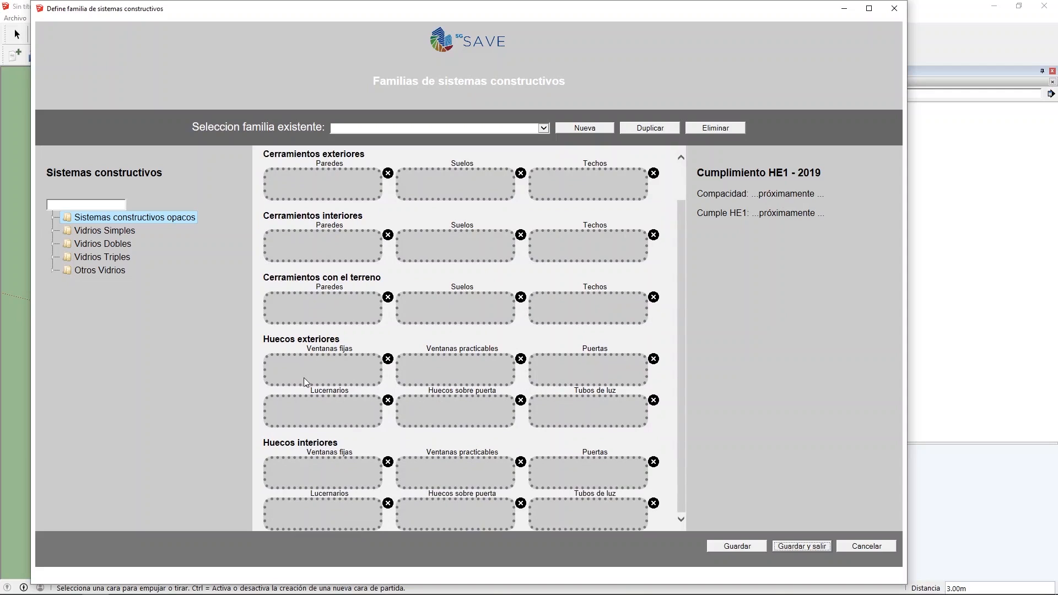
scroll(306, 382, "up", 1)
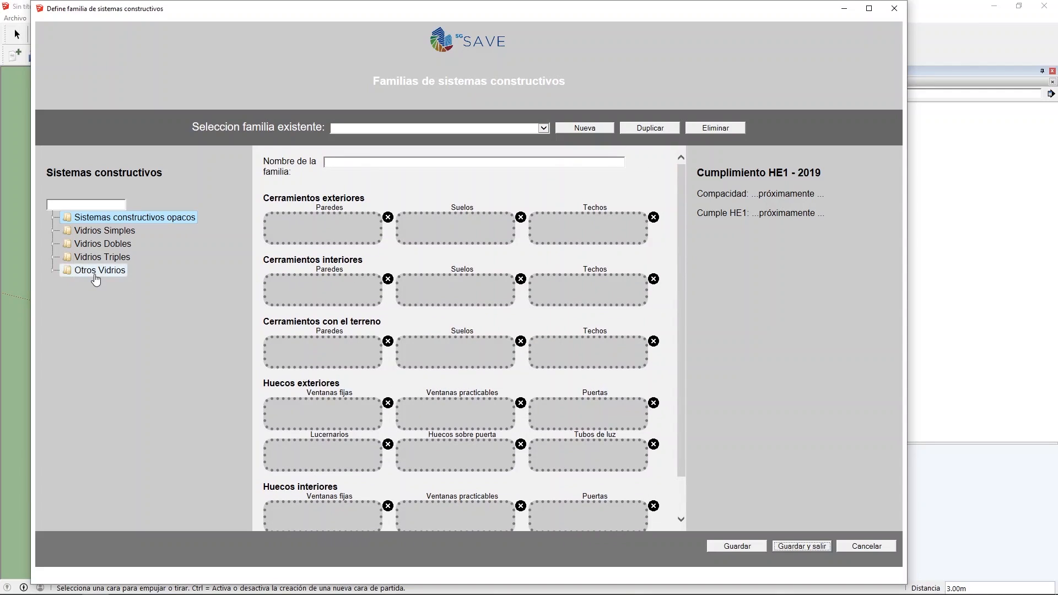
double_click(161, 224)
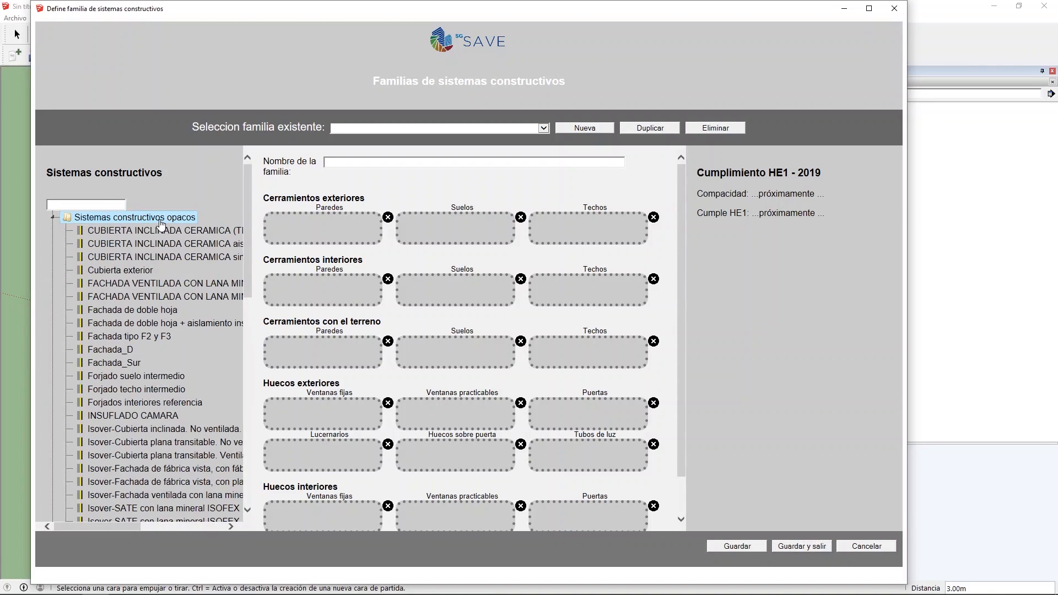
scroll(161, 223, "down", 9)
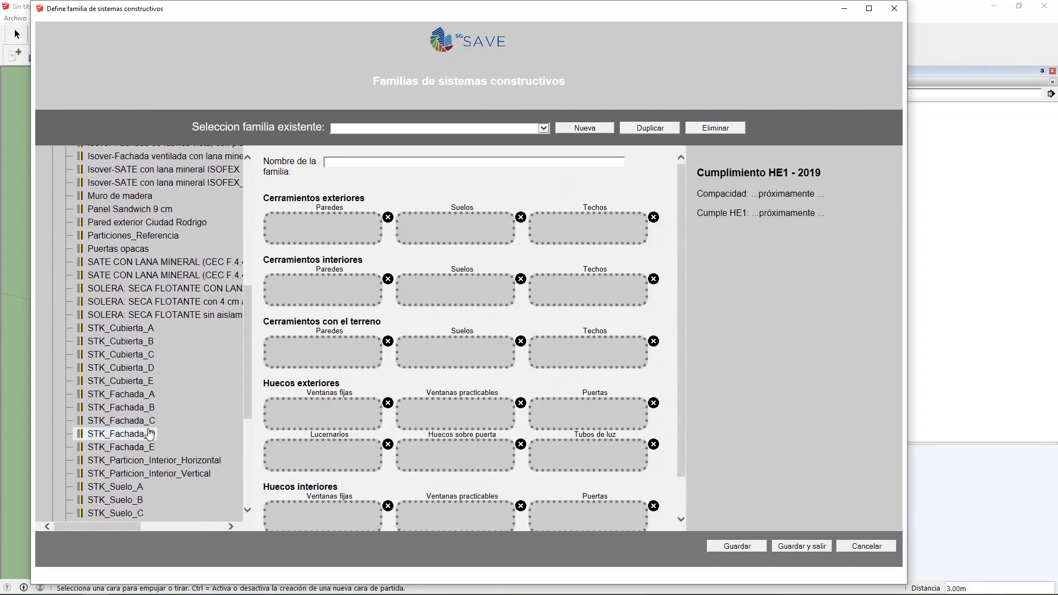
left_click_drag(142, 440, 311, 223)
left_click_drag(146, 435, 312, 346)
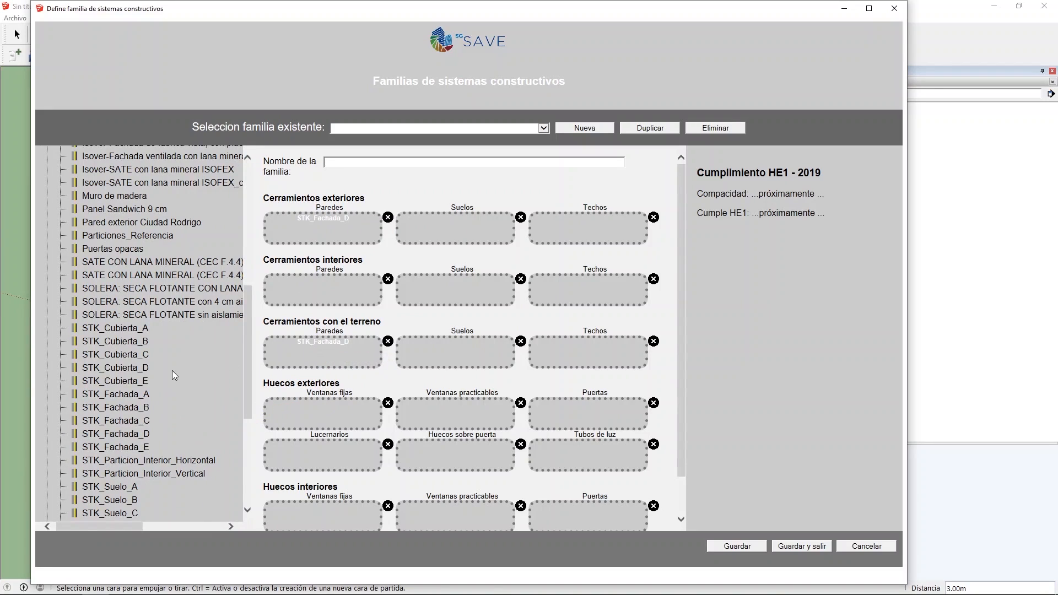
Step: Assign STK_Suelo_D to the family's exterior floors and ground-contact floors
scroll(141, 499, "down", 1)
left_click_drag(113, 471, 468, 228)
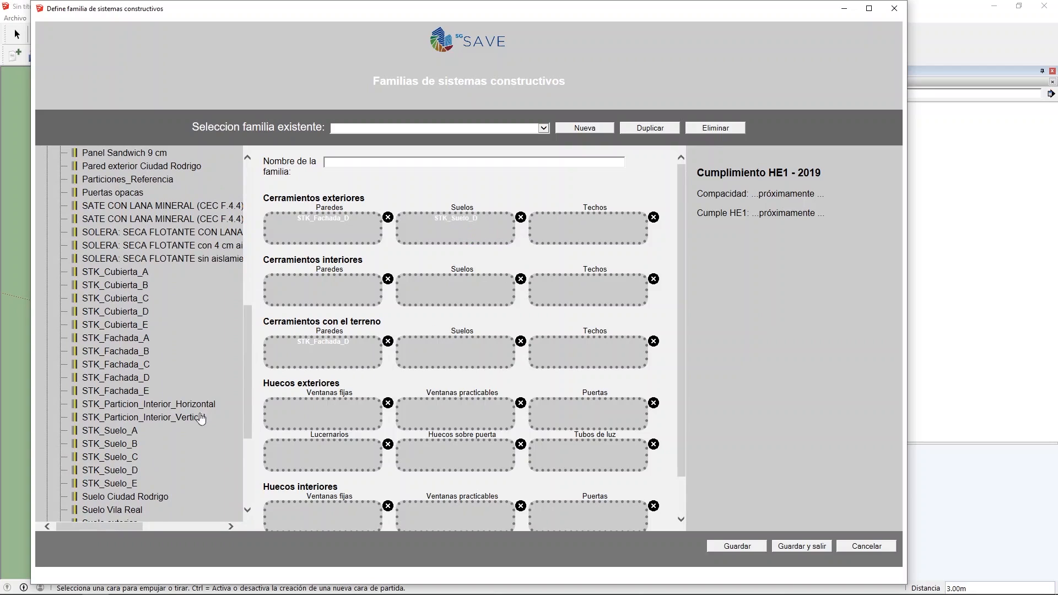
left_click_drag(112, 470, 458, 348)
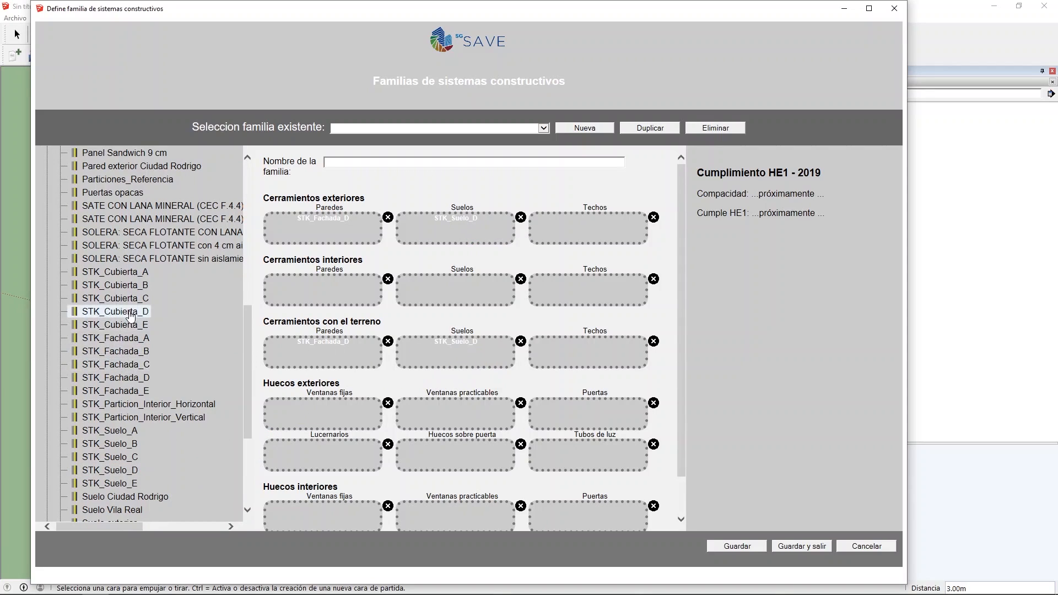
Step: Assign STK_Cubierta_D to exterior and ground-contact roofs, STK_Particion_Interior_Vertical to interior walls, and STK_Particion_Interior_Horizontal to interior floors and ceilings
left_click_drag(131, 314, 575, 223)
left_click_drag(130, 313, 588, 354)
left_click_drag(148, 404, 302, 284)
Step: Assign the STK_Vidrio_D glazing to all the family's exterior openings, from fixed windows and doors to skylights and light tubes
scroll(138, 359, "down", 5)
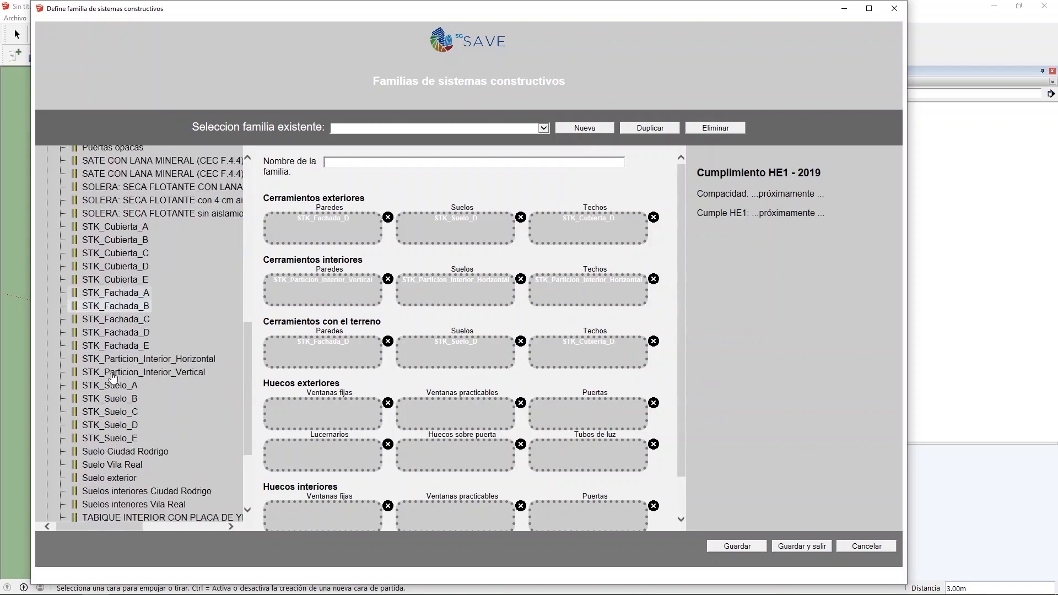
double_click(102, 515)
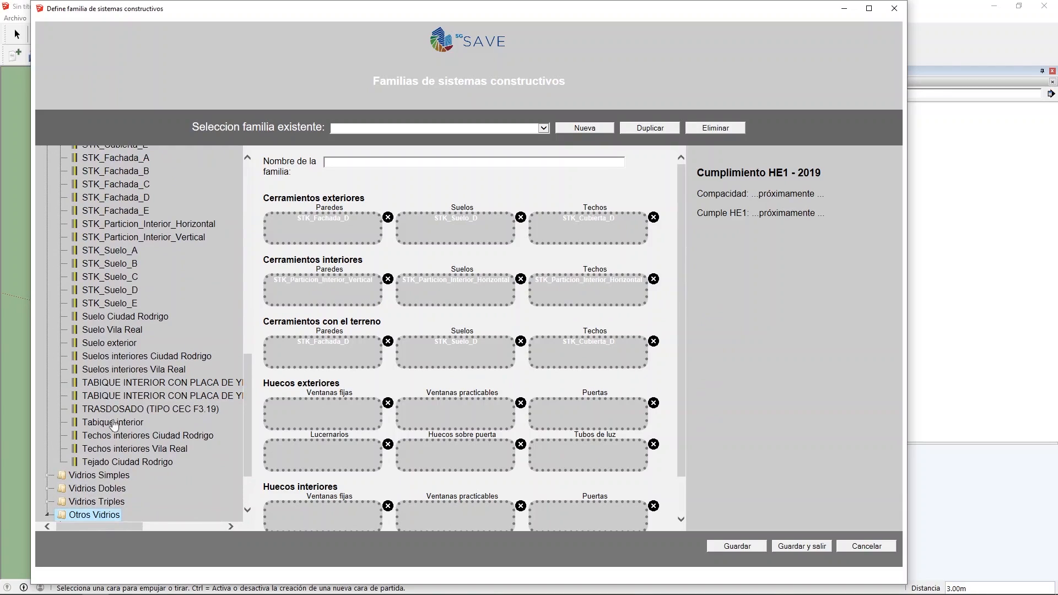
left_click_drag(127, 462, 294, 409)
left_click_drag(131, 466, 572, 458)
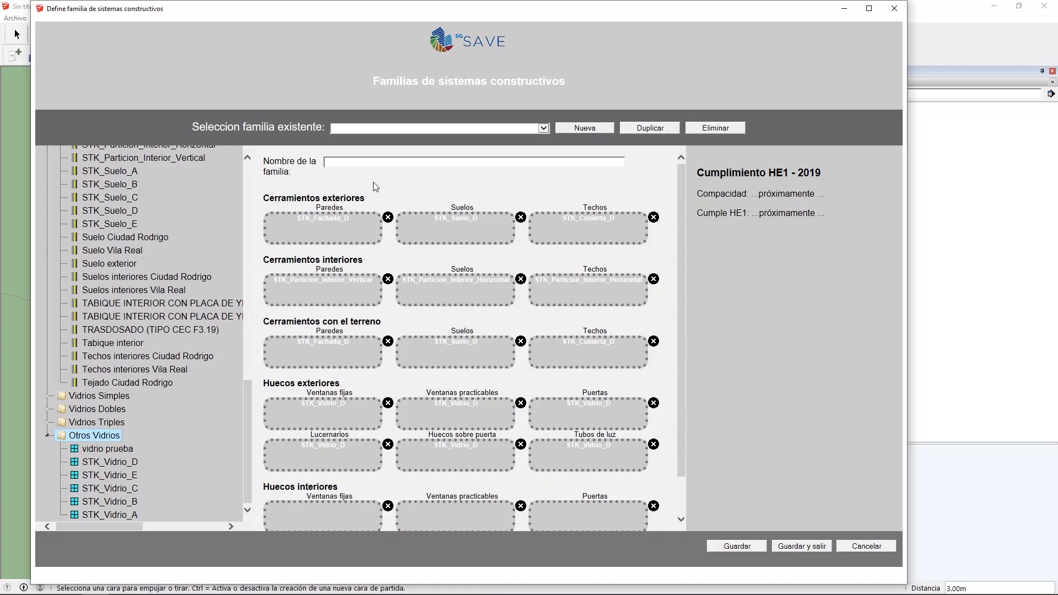
Step: Name the construction system family STK_D, then save it and leave its editor
left_click(371, 163)
type("STK_D")
left_click(812, 548)
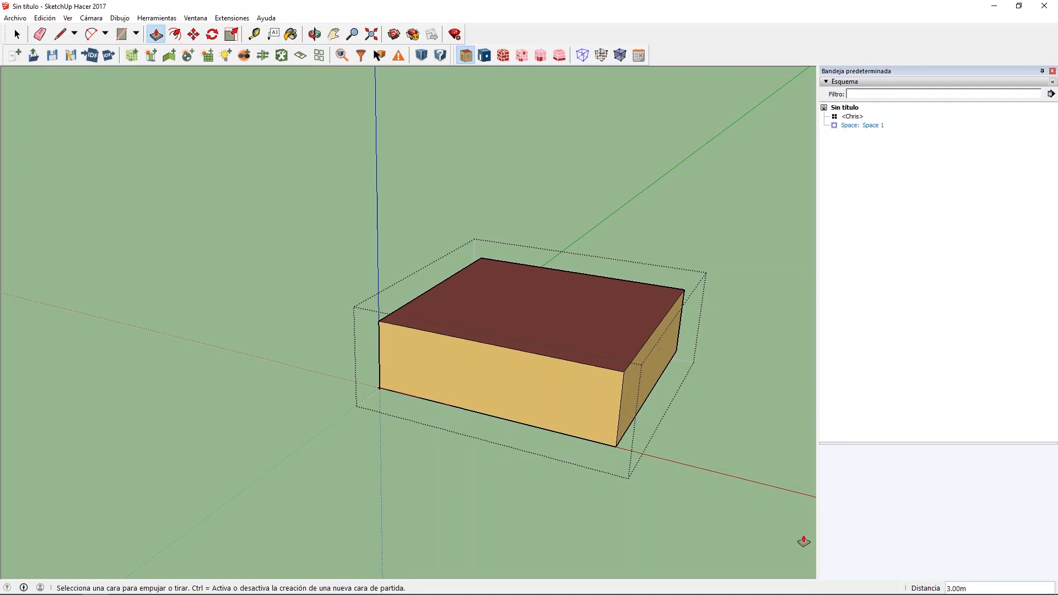
Step: Leave the editing of Space 1 and select the whole space in the model outline
left_click(875, 130)
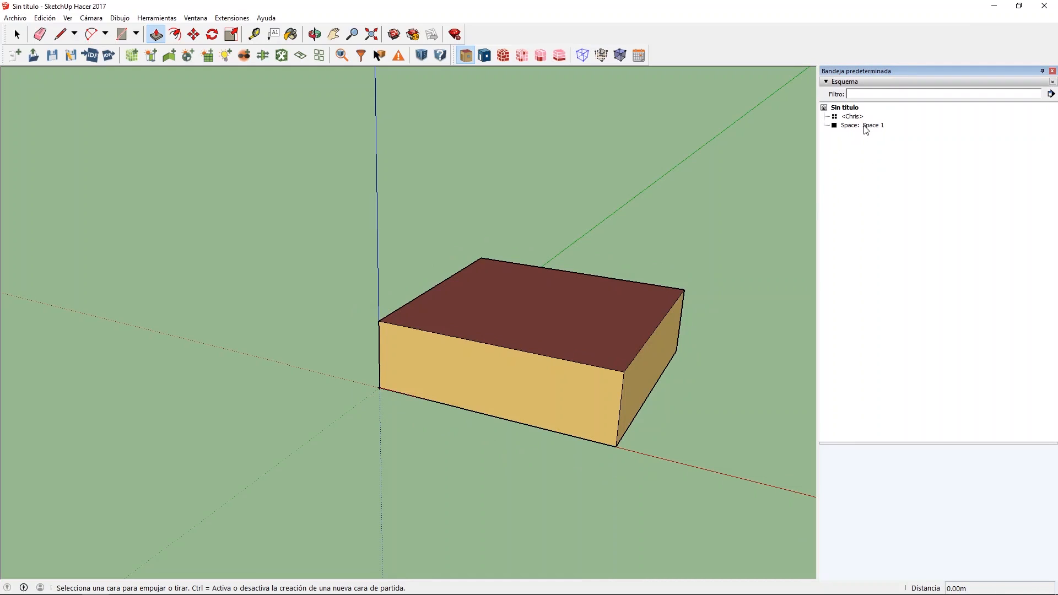
right_click(867, 127)
left_click(865, 128)
left_click(17, 34)
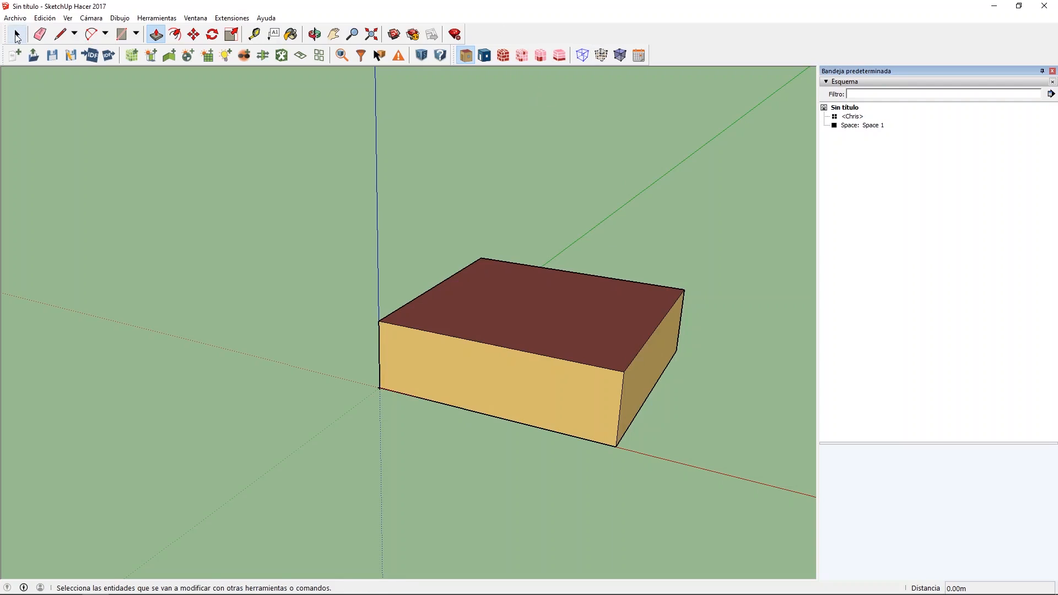
left_click(864, 126)
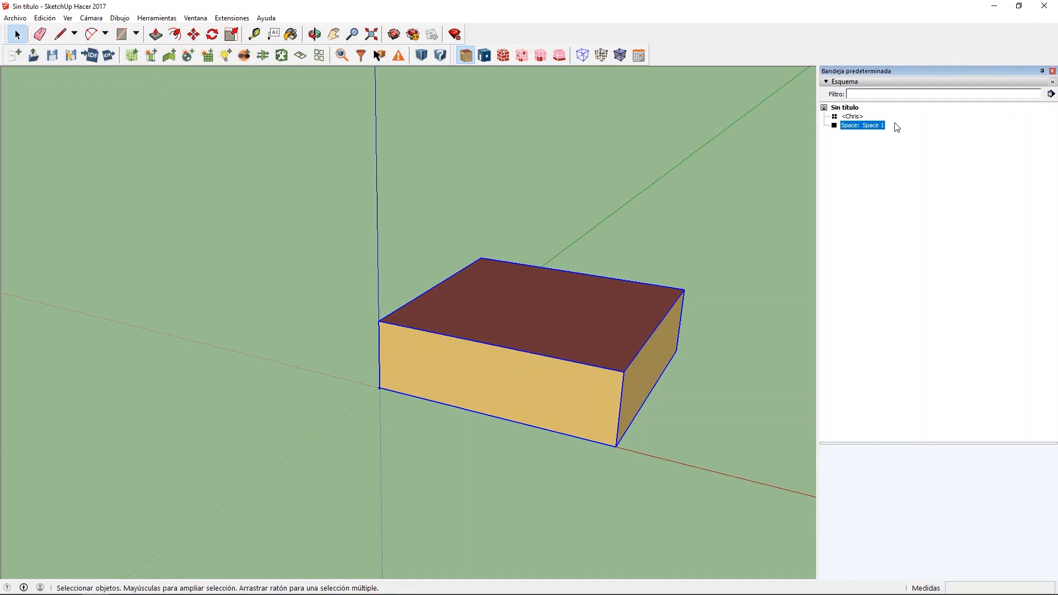
Step: Define Space 1 as a habitable Residencial space with construction family STK_D and a height of 3 m
right_click(861, 125)
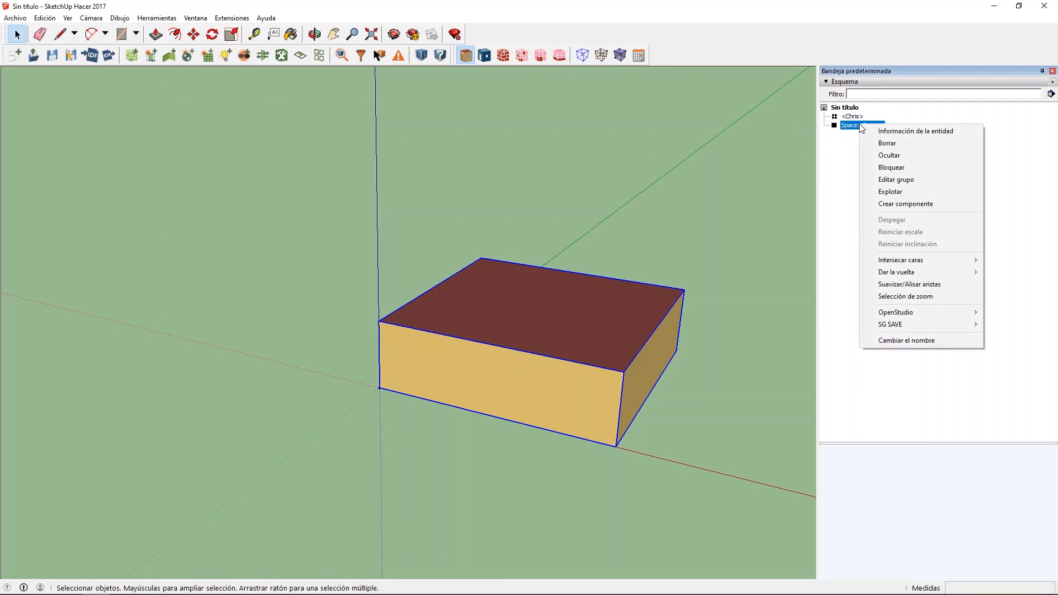
mouse_move(900, 329)
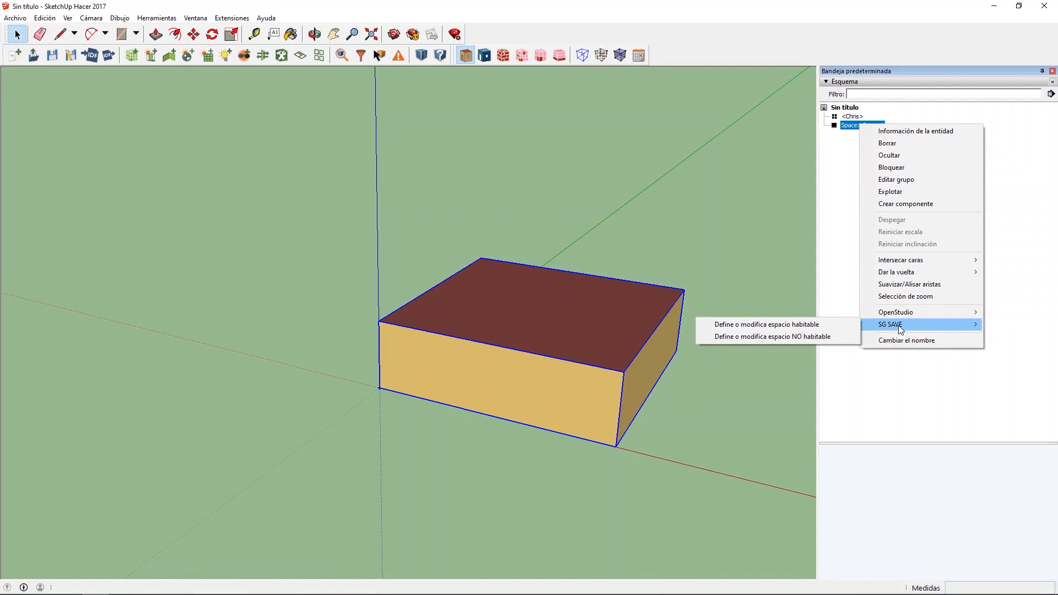
left_click(839, 328)
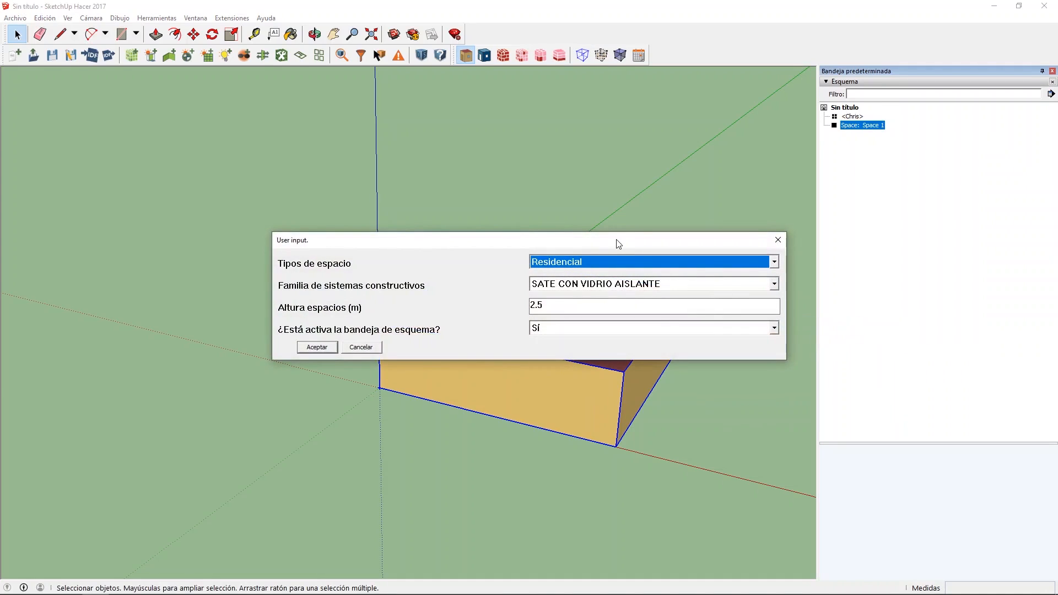
left_click_drag(570, 147, 547, 112)
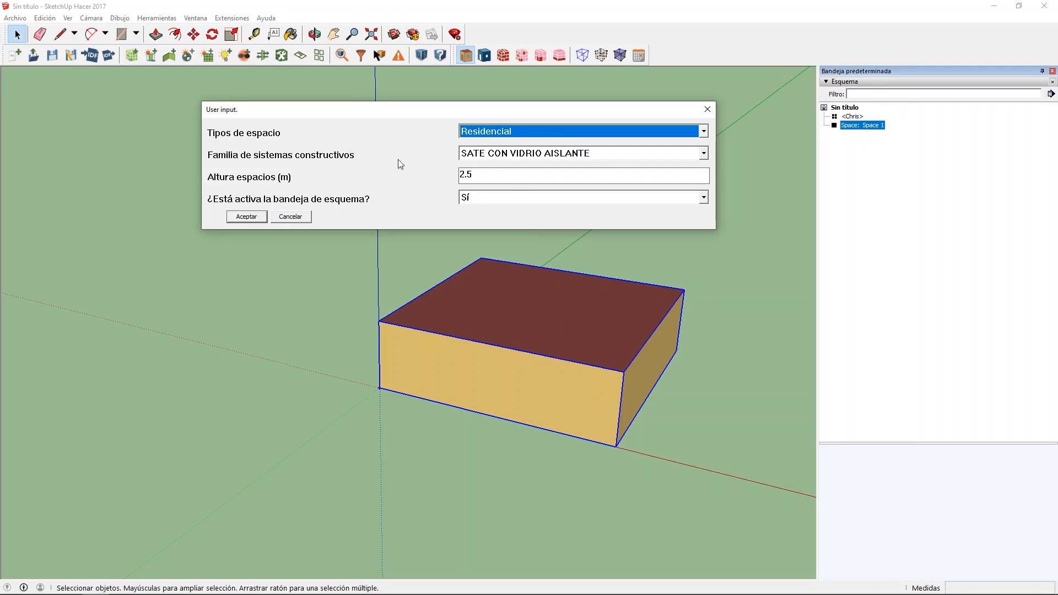
left_click(512, 155)
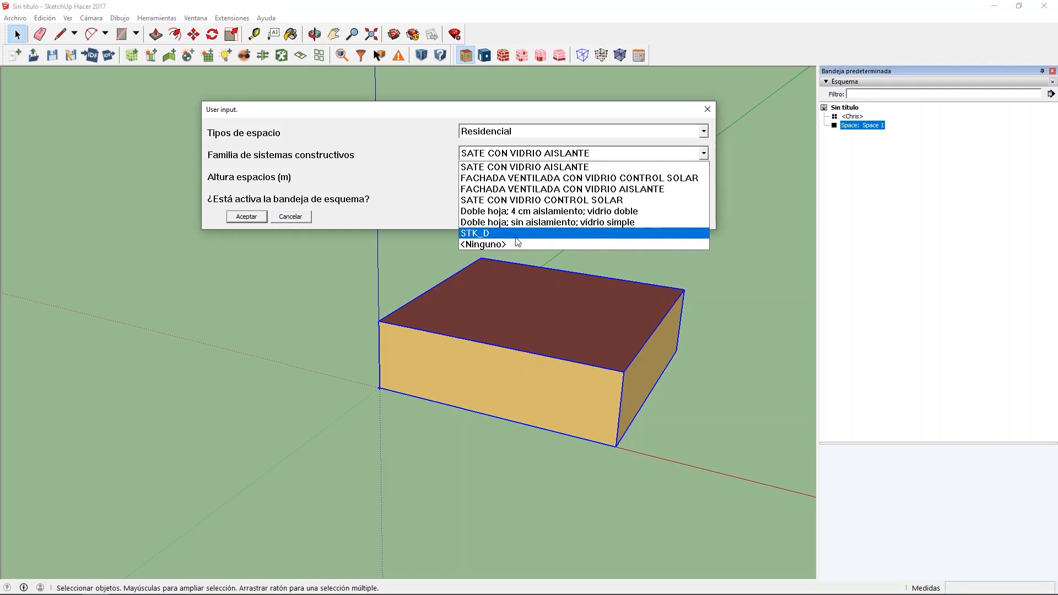
left_click(514, 237)
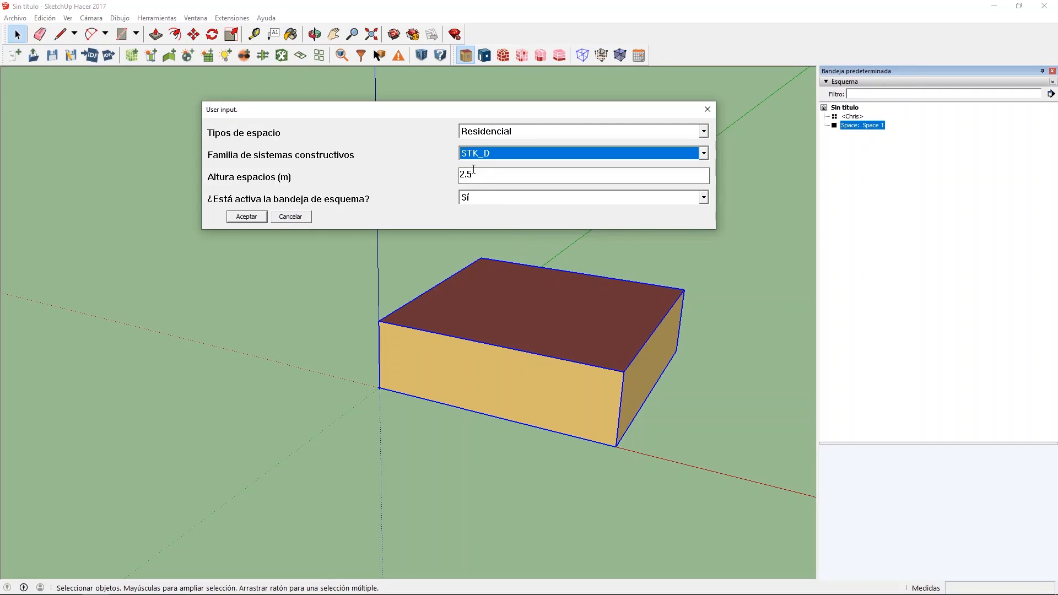
key("Tab")
type("3")
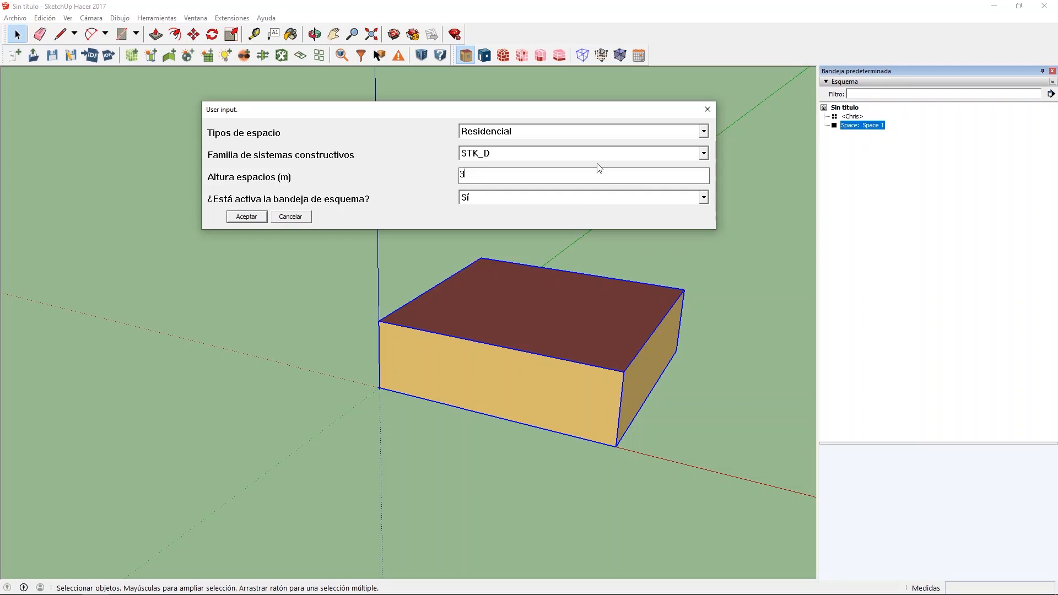
left_click(246, 218)
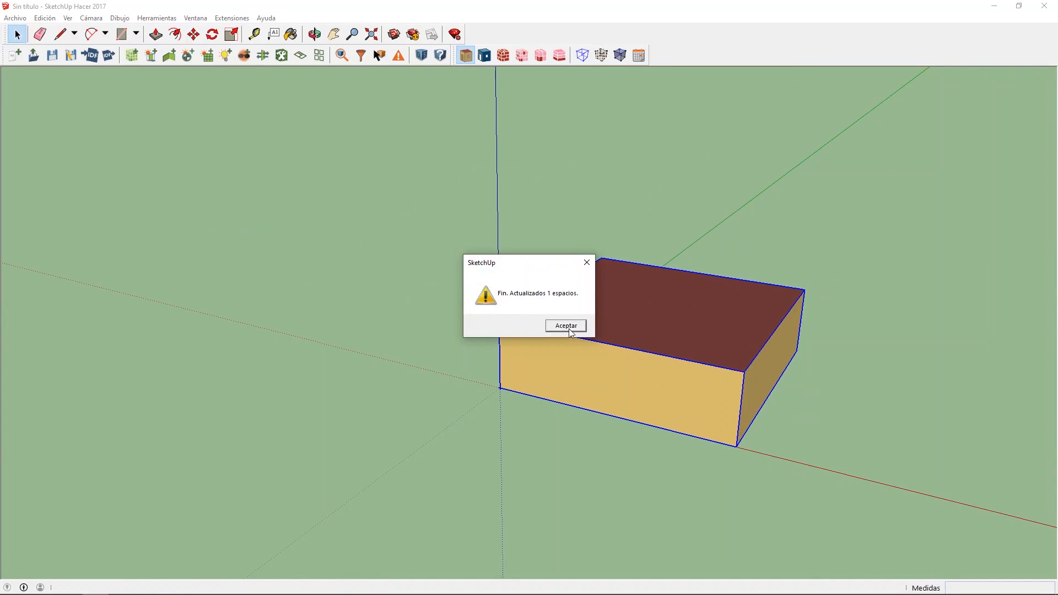
left_click(568, 329)
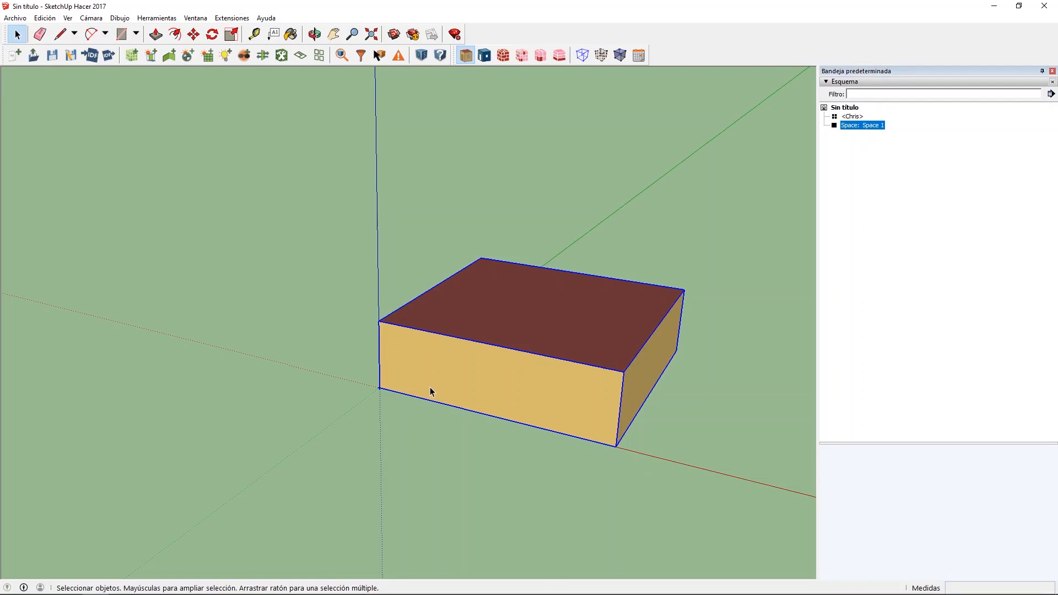
Step: Inside Space 1, draw a rectangular window about 8.59 m by 1.17 m on the long front facade
left_click(293, 249)
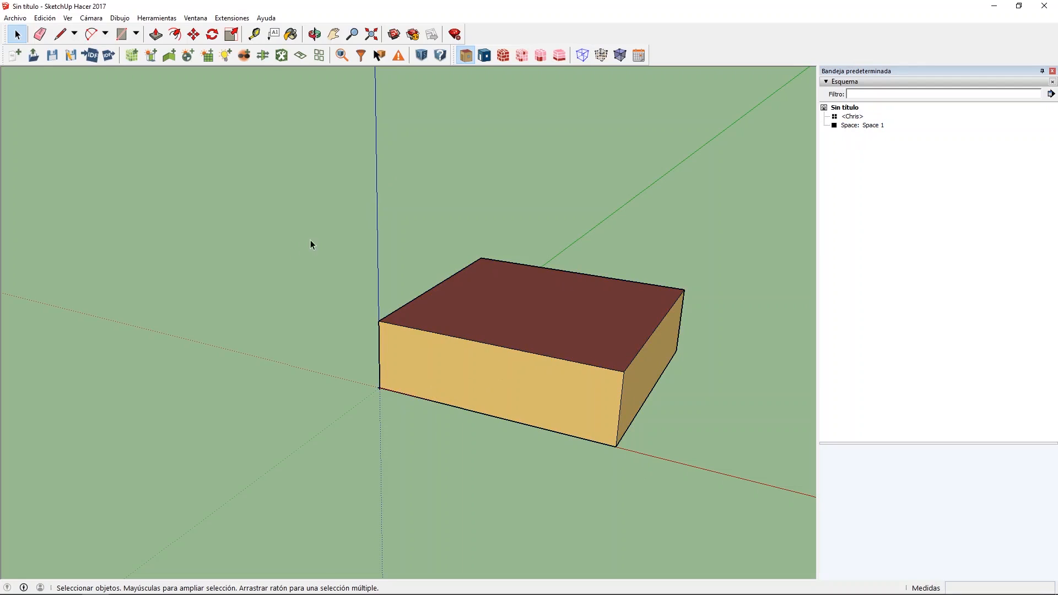
left_click(425, 366)
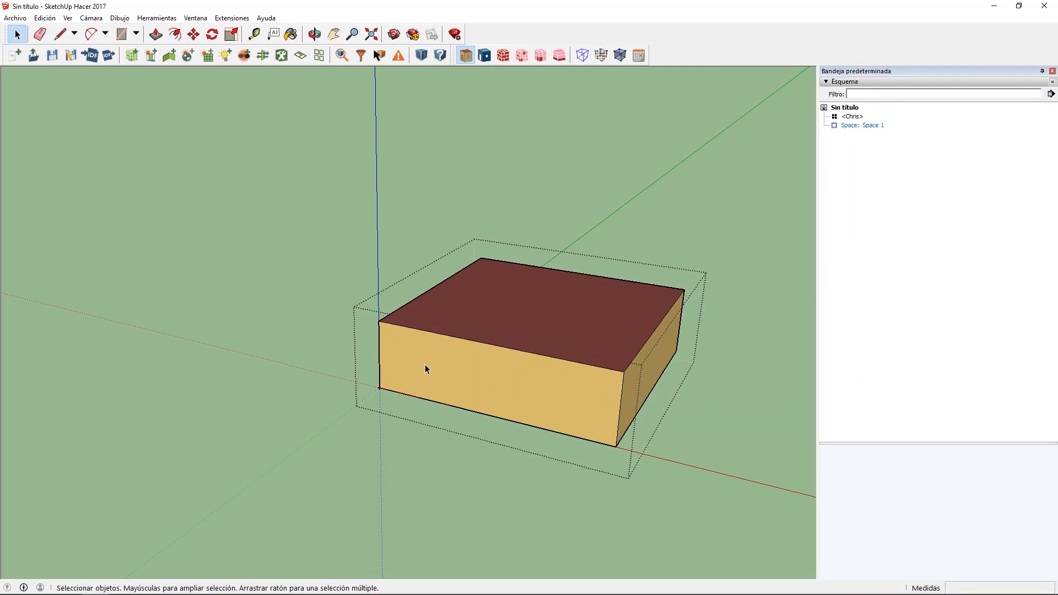
left_click(122, 37)
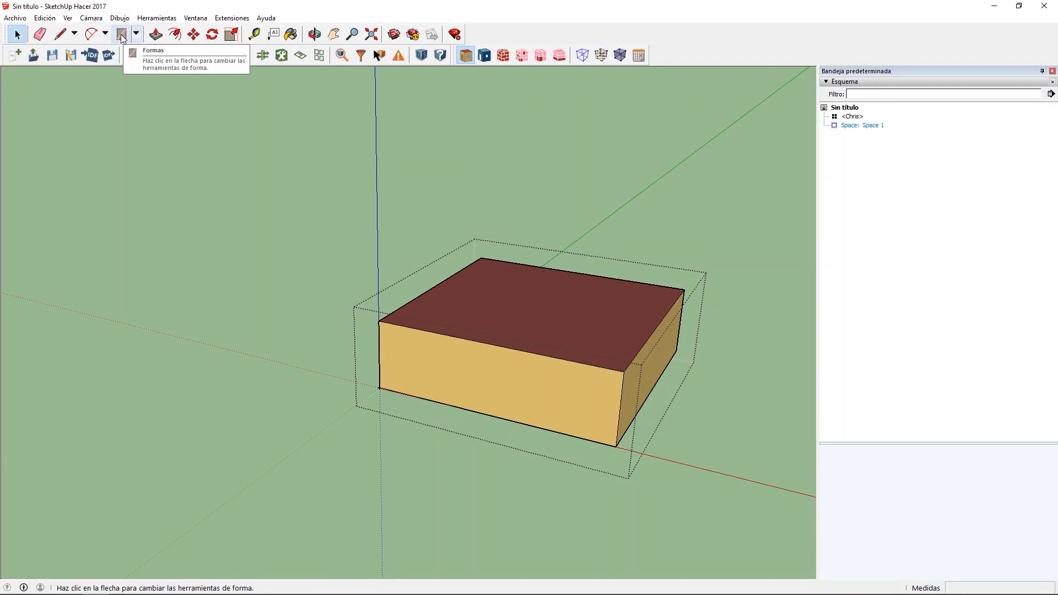
left_click(122, 36)
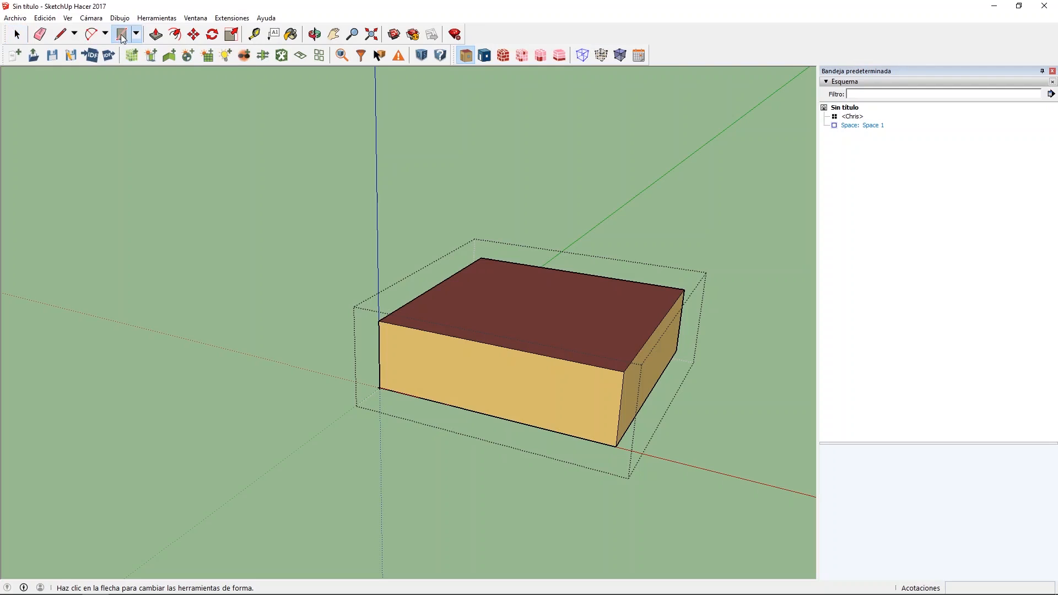
left_click(395, 338)
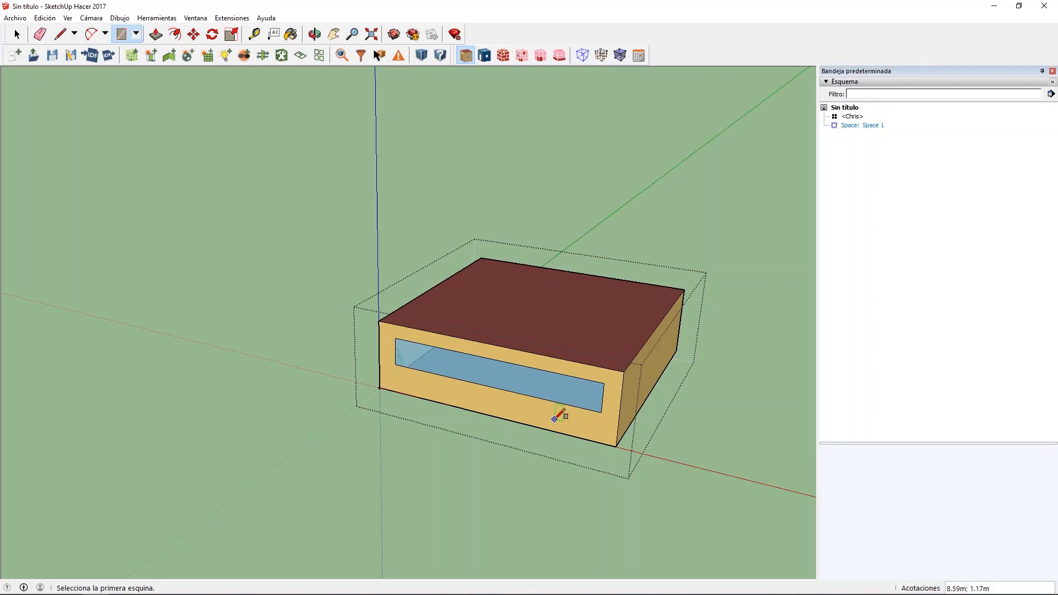
Step: Define the flat-roof thermal bridge (Cubierta plana) for Space 1, setting the wall U-value to 0.38 W/m²K and adjusting the roof U-value
left_click(872, 126)
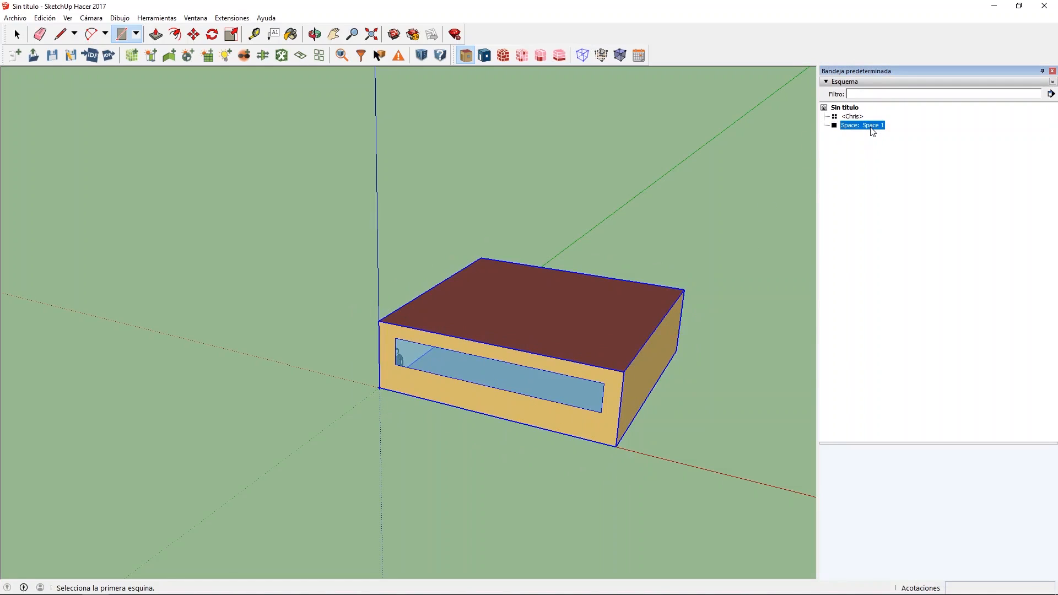
left_click(233, 18)
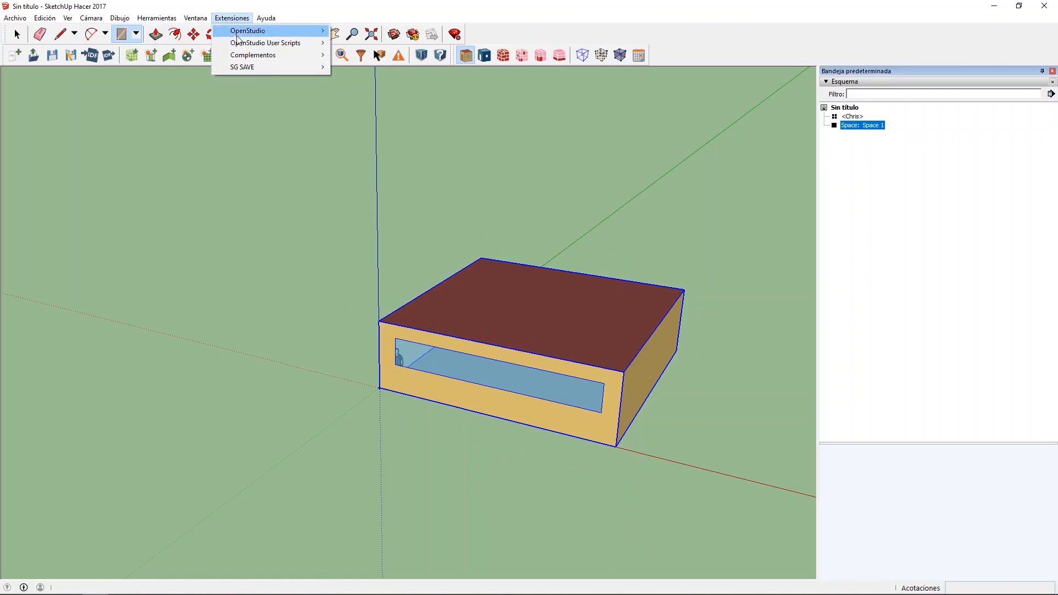
mouse_move(252, 68)
mouse_move(414, 144)
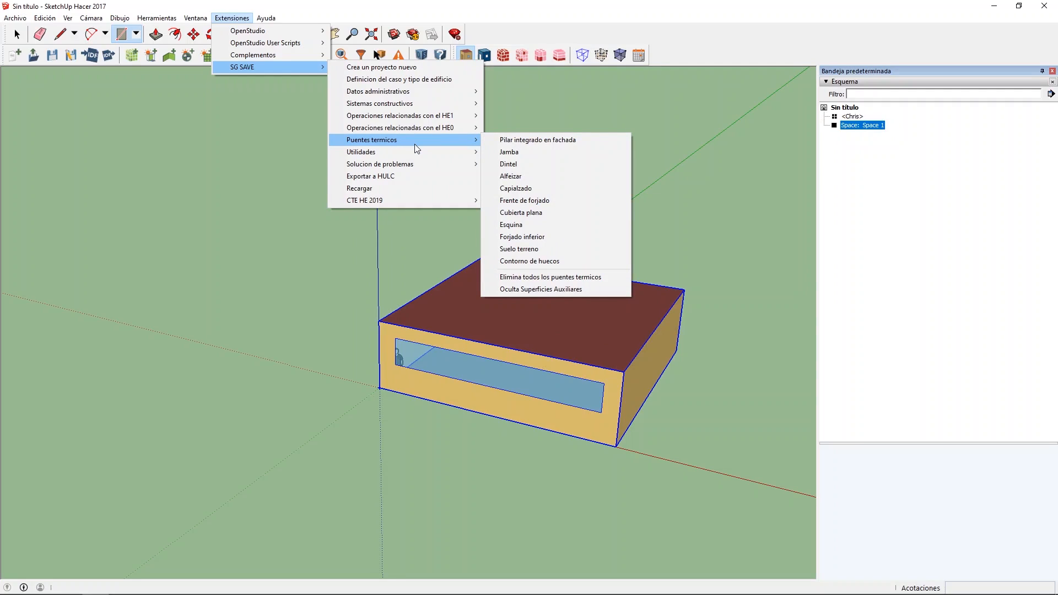
left_click(542, 213)
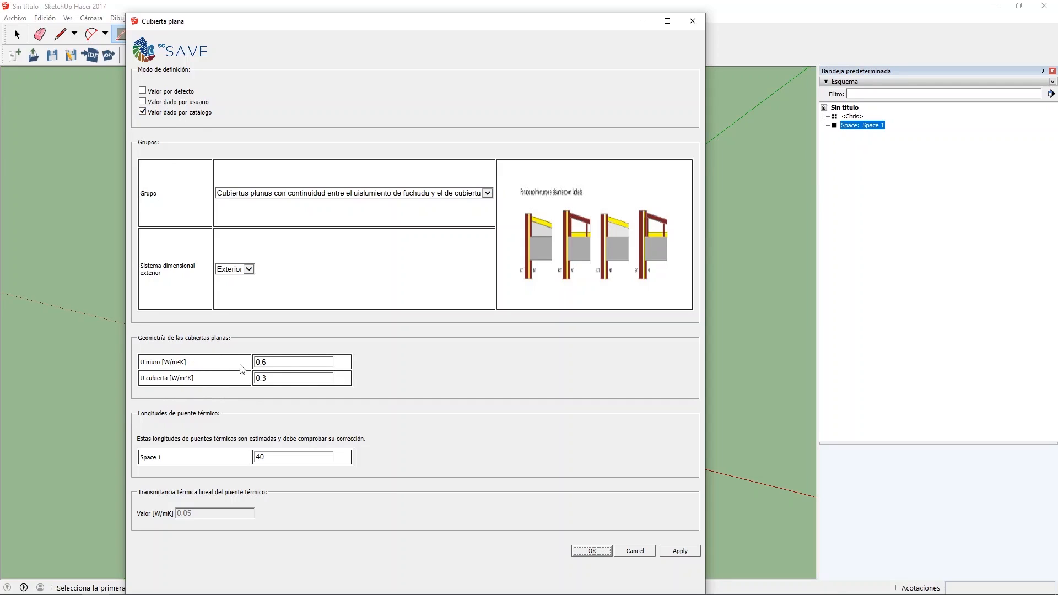
left_click(270, 362)
left_click_drag(263, 363, 269, 365)
type("38")
left_click_drag(267, 378, 261, 378)
type("4")
left_click(684, 551)
left_click(595, 553)
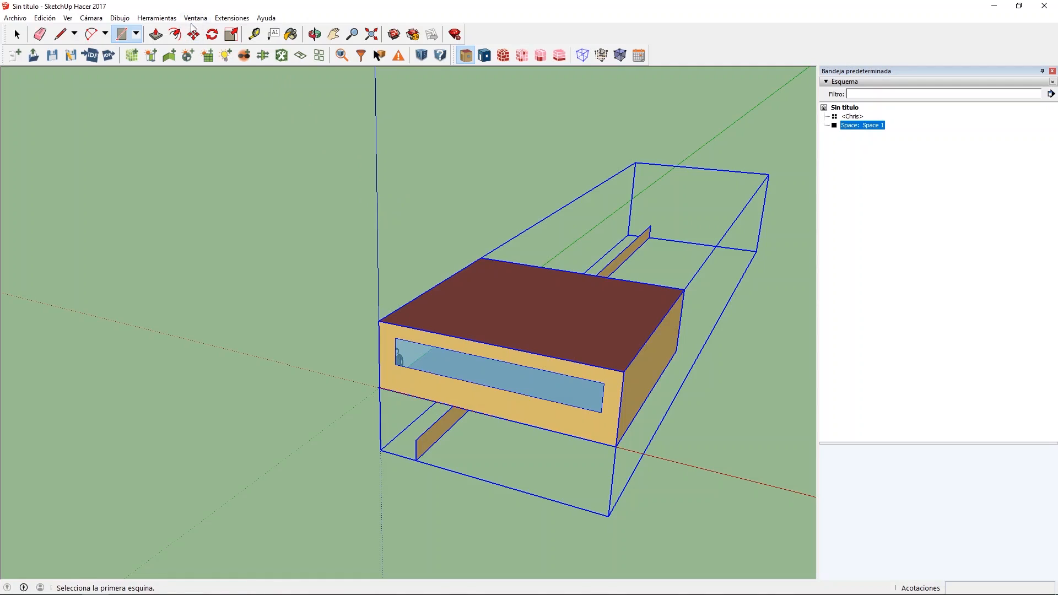
Step: Hide the auxiliary surfaces that the thermal bridge definition added around the house
left_click(239, 21)
mouse_move(249, 69)
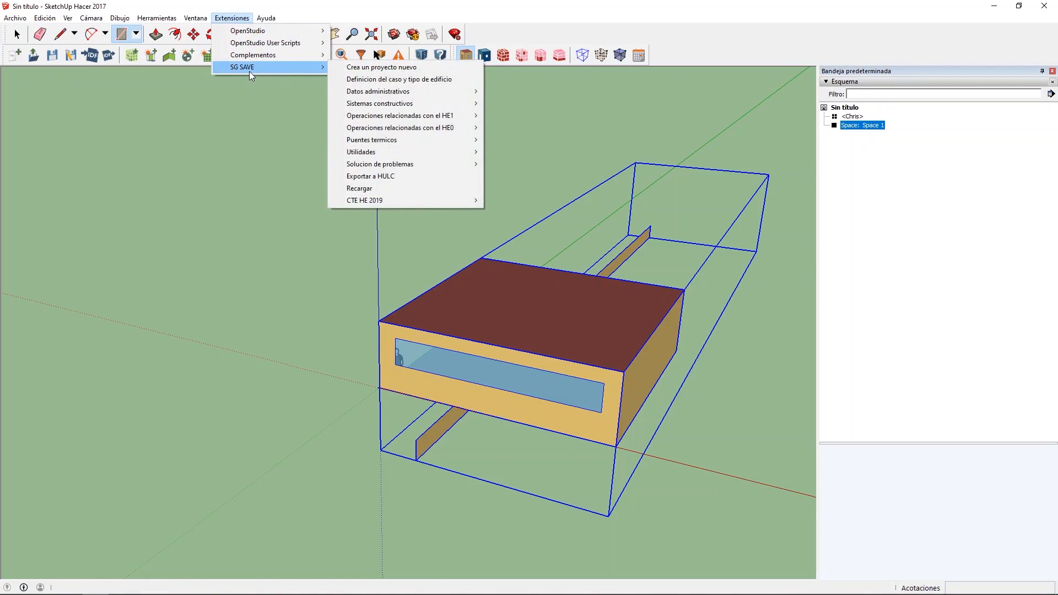
mouse_move(444, 140)
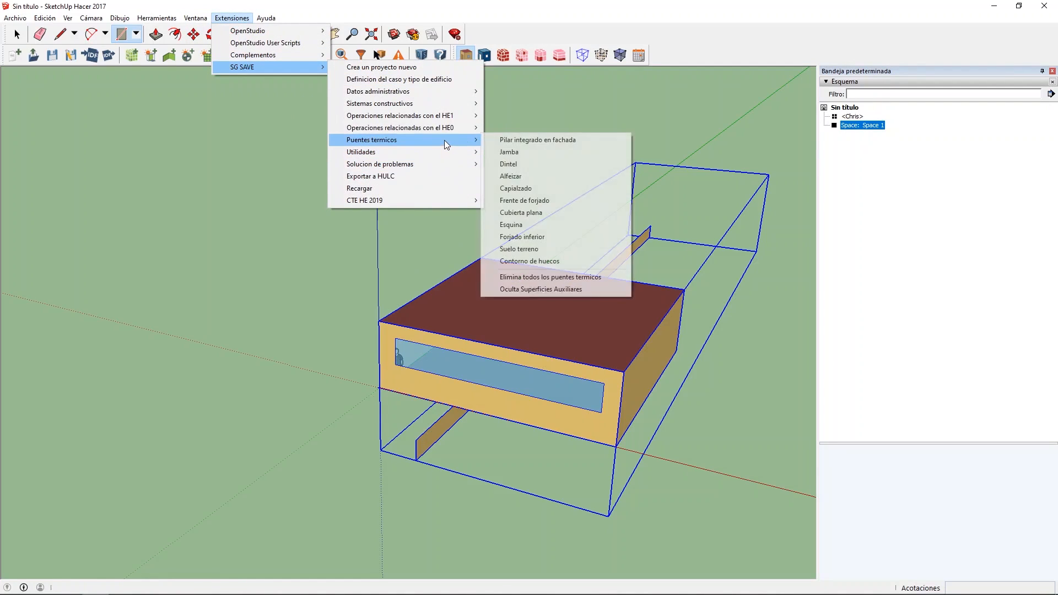
left_click(598, 286)
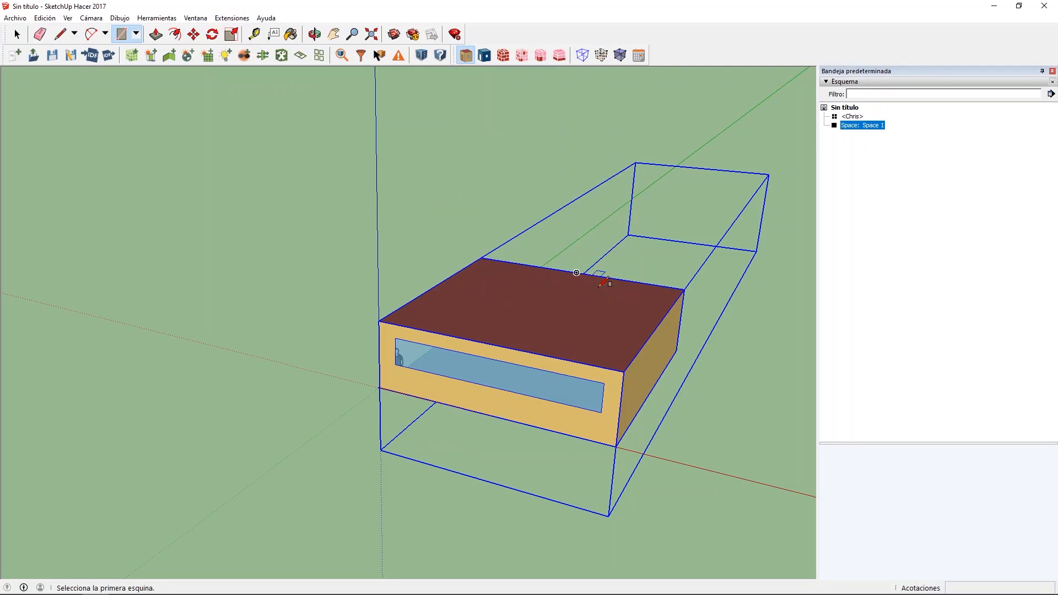
Step: Run the CTE HE 2019 limit U-value verification for the opaque enclosures and review each surface's compliance
left_click_drag(523, 292, 383, 311)
scroll(384, 312, "up", 1)
scroll(503, 293, "up", 1)
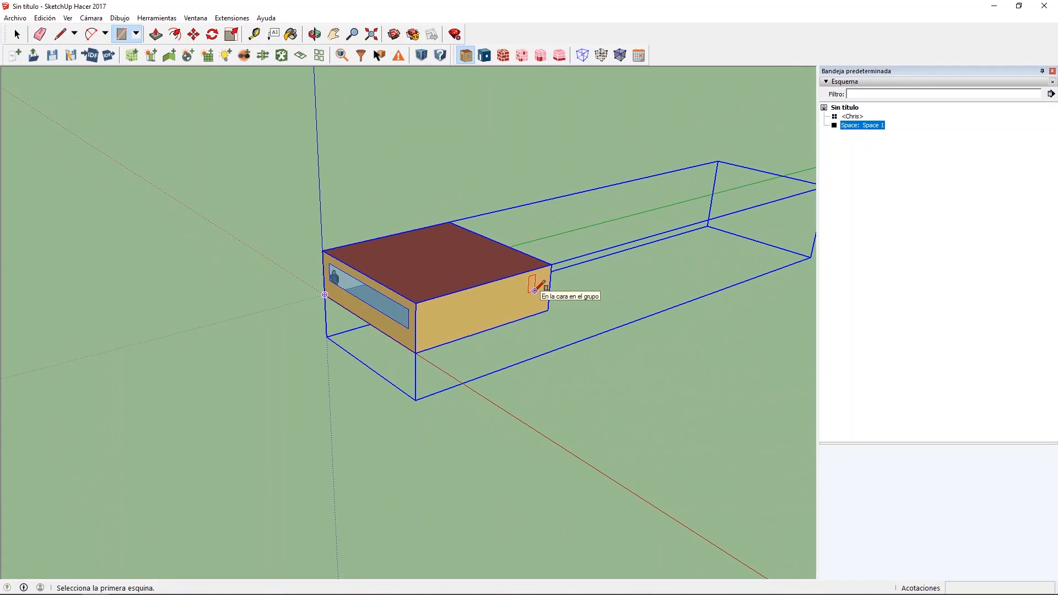
left_click(242, 20)
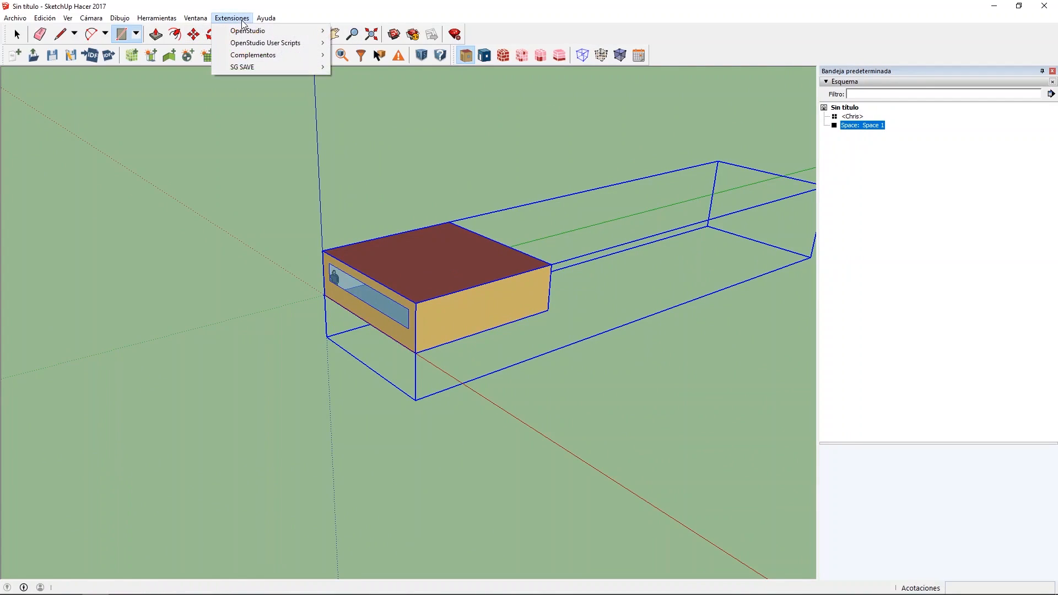
mouse_move(257, 69)
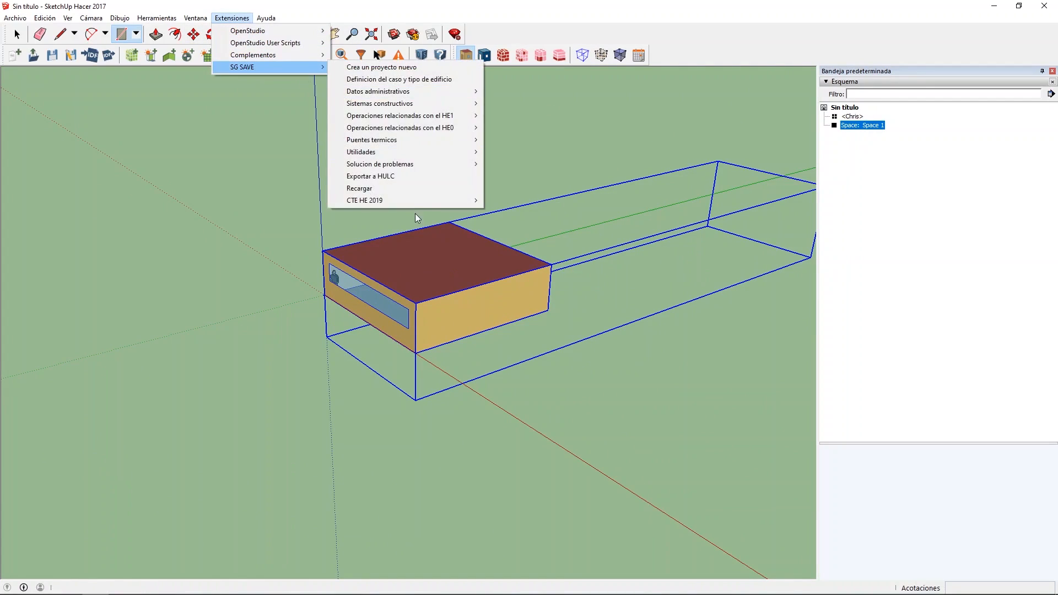
mouse_move(433, 198)
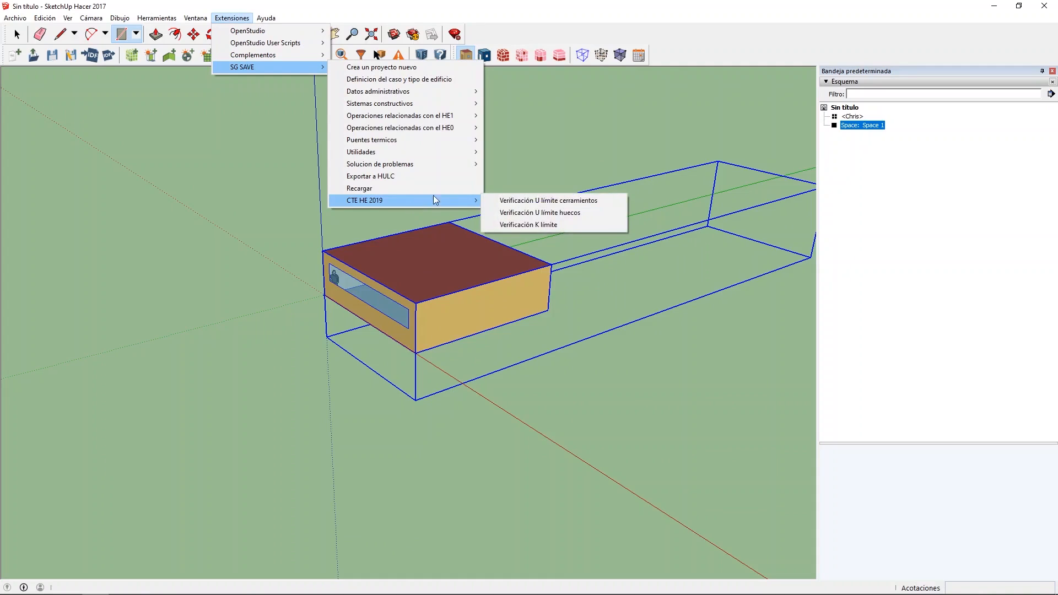
left_click(531, 201)
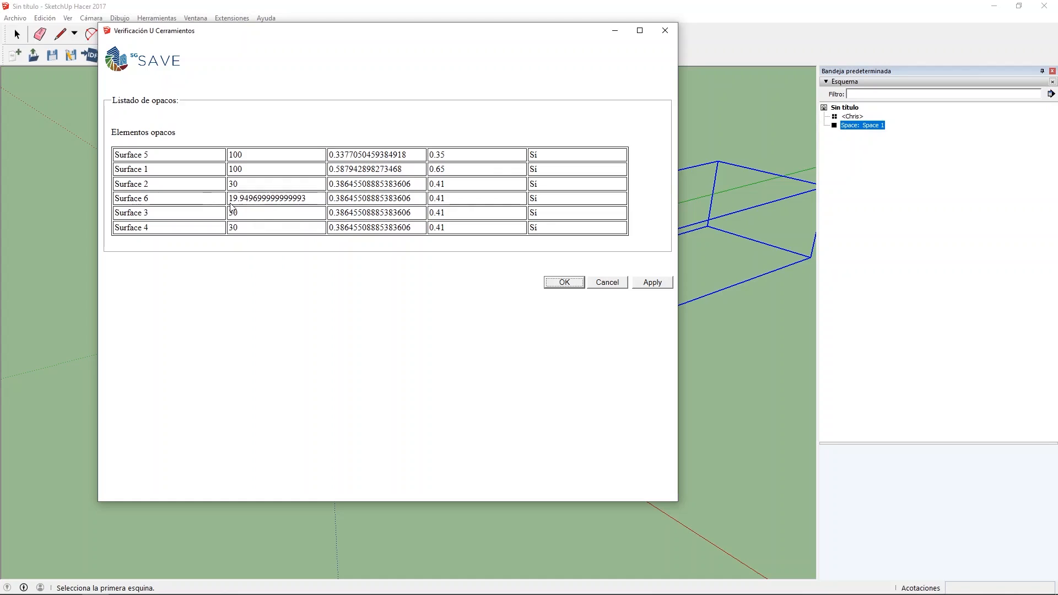
left_click(665, 31)
Step: Run the CTE HE 2019 limit U-value verification for the openings and review the window's compliance
left_click(231, 18)
mouse_move(257, 70)
mouse_move(461, 201)
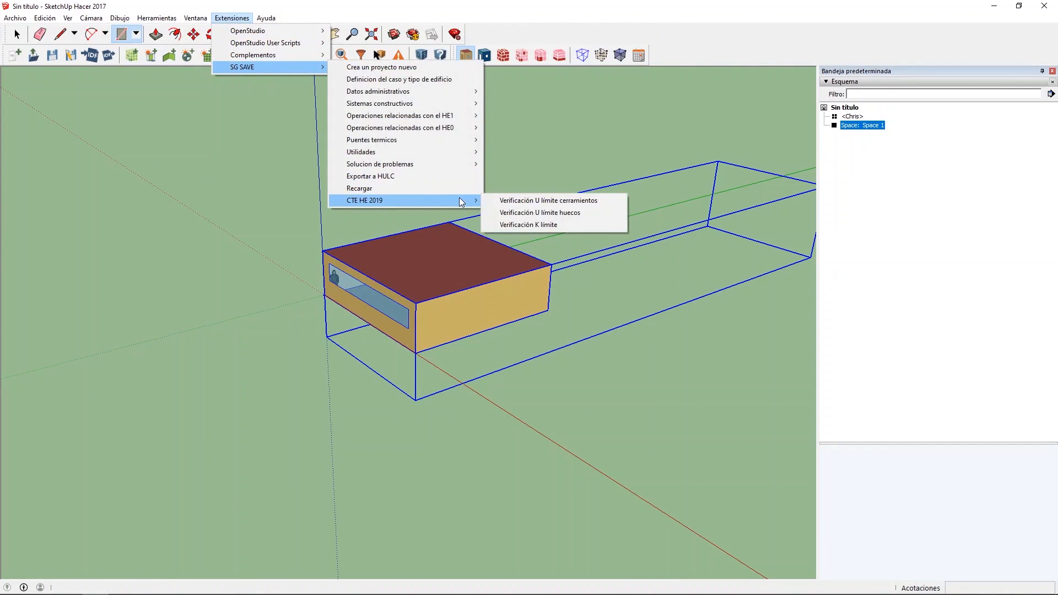
left_click(527, 213)
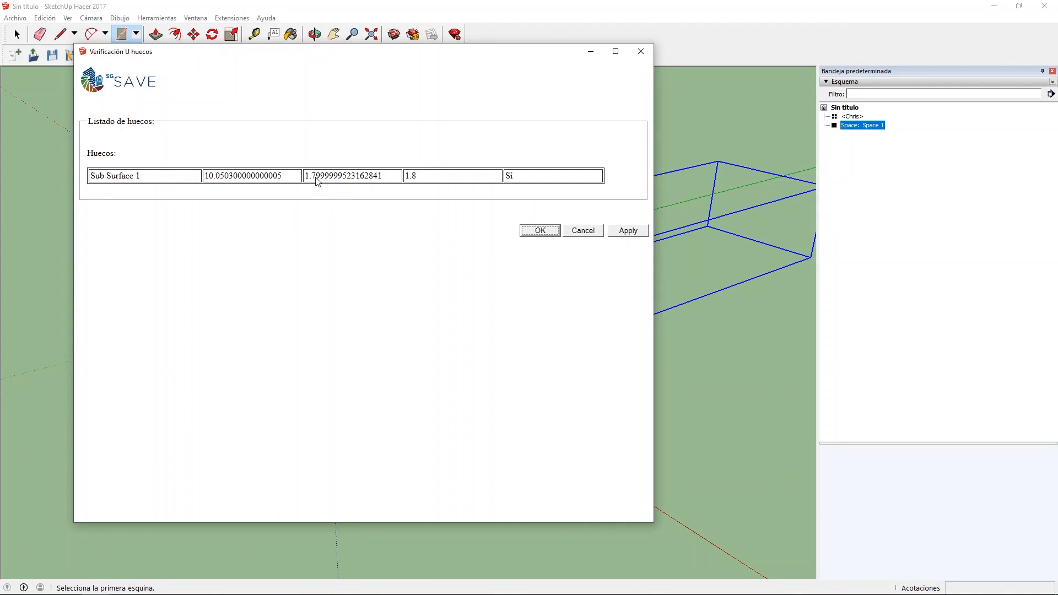
left_click(641, 51)
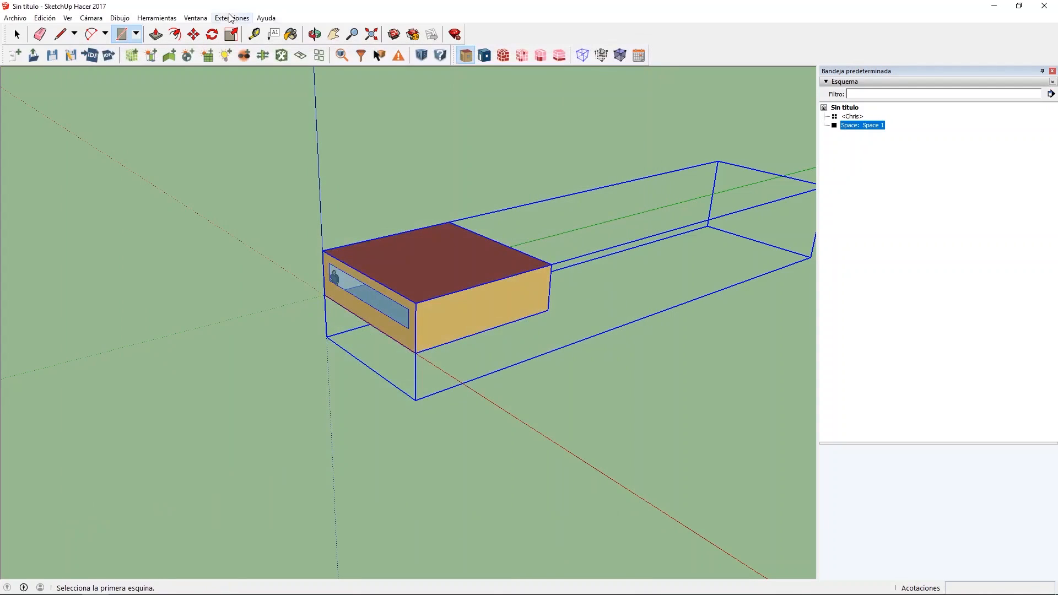
Step: Run the CTE HE 2019 limit K verification and compare the building's K with the permitted value
left_click(232, 17)
mouse_move(240, 70)
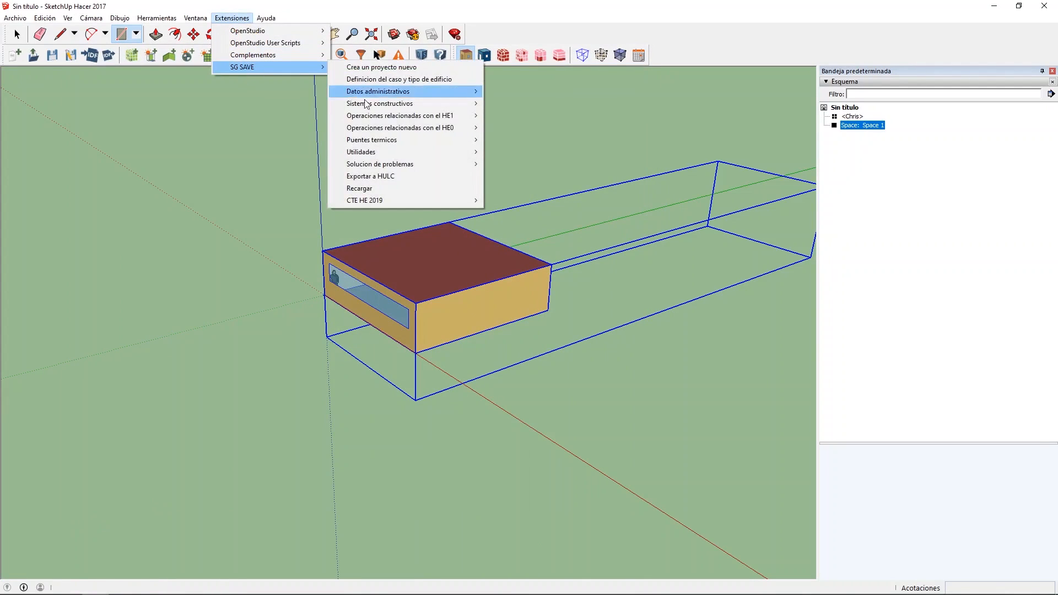
mouse_move(391, 200)
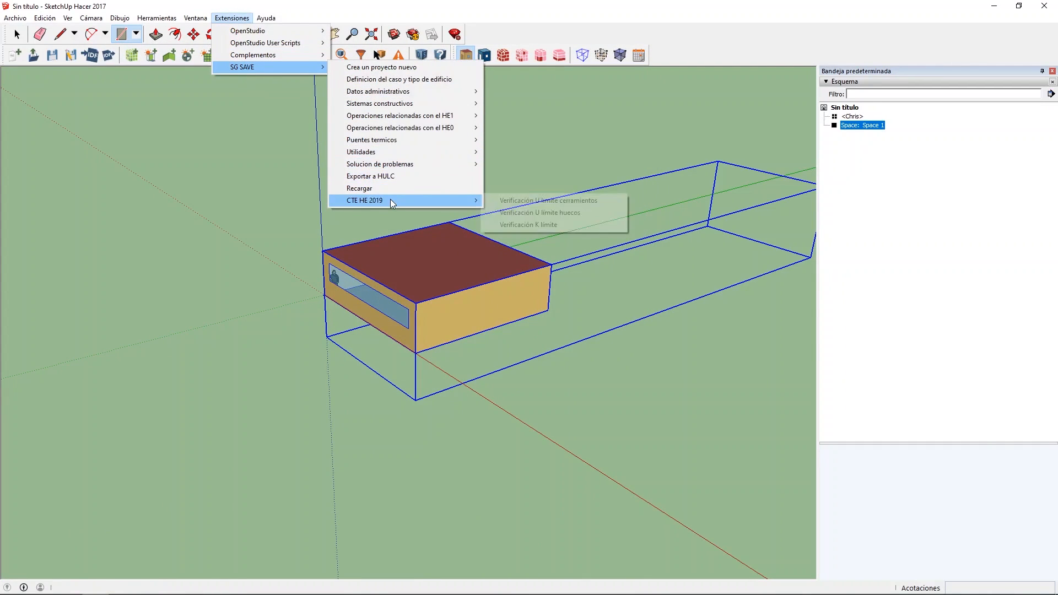
left_click(525, 226)
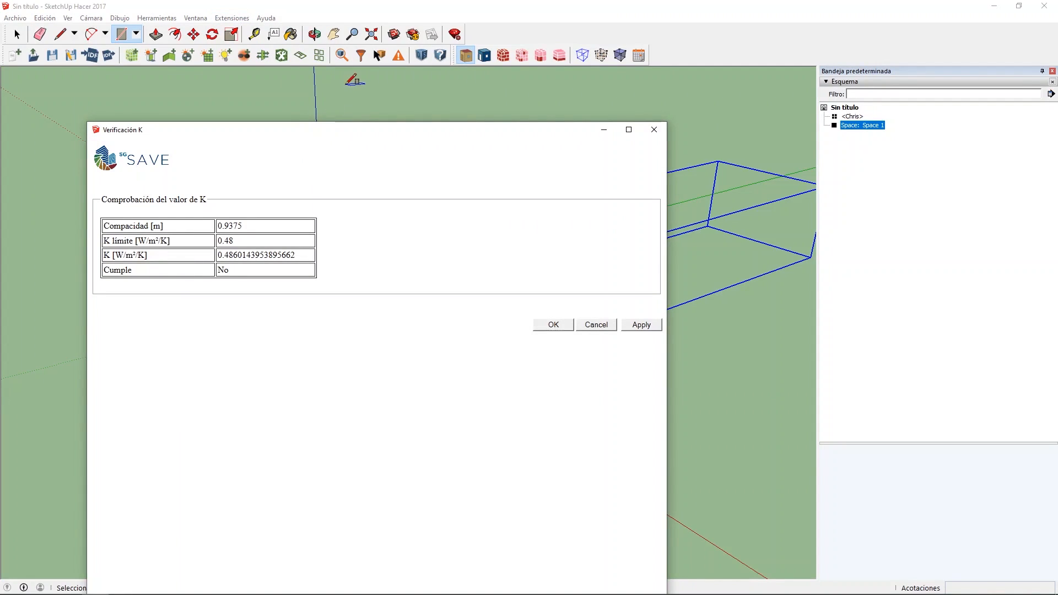
left_click_drag(335, 136, 398, 75)
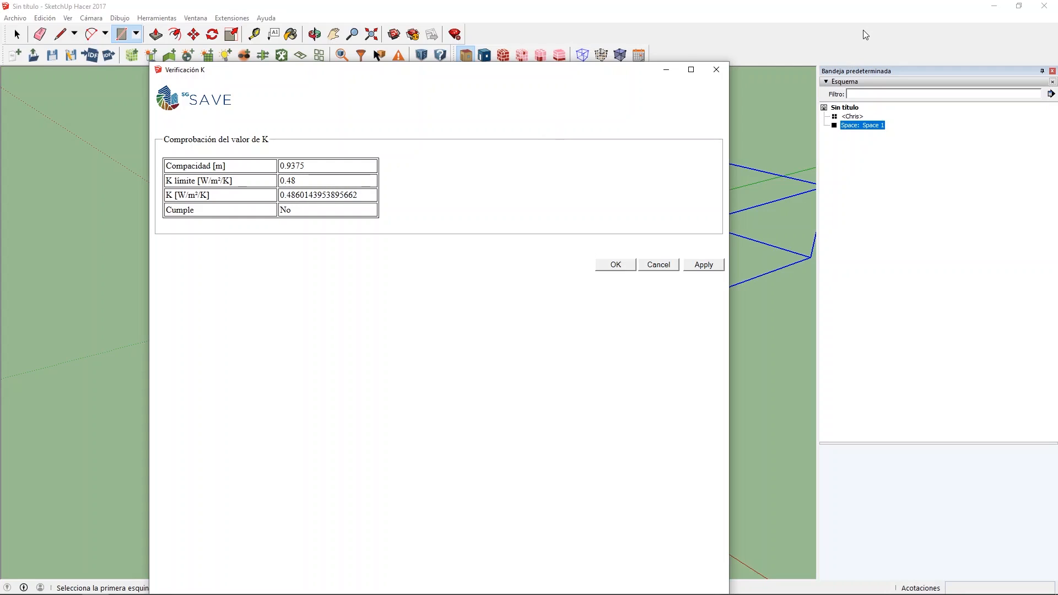
left_click(715, 75)
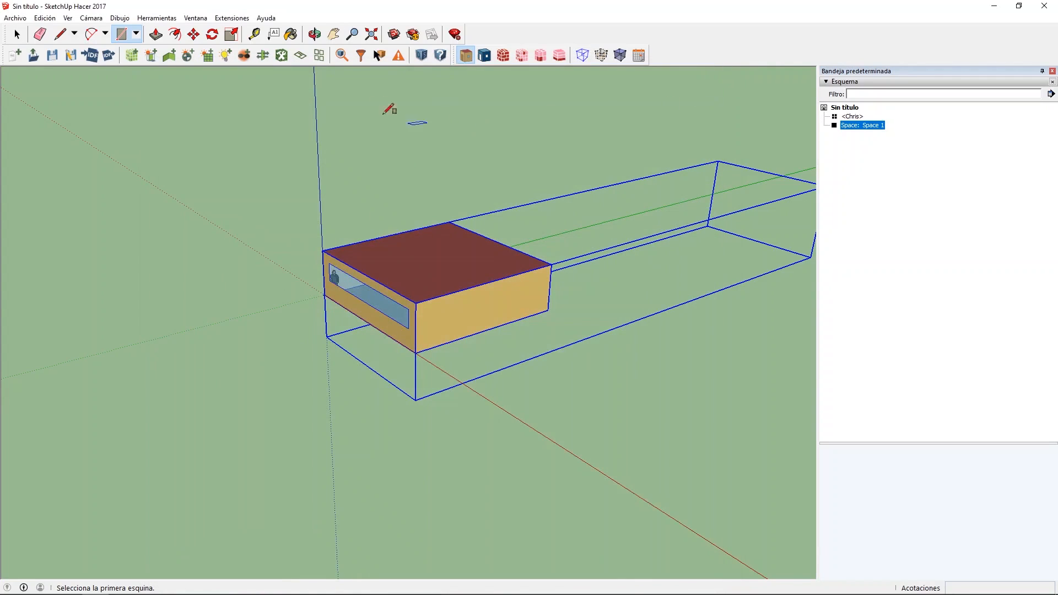
Step: Generate the HE1 verification building with SG SAVE and accept opening it in OpenStudio for simulation
left_click(236, 20)
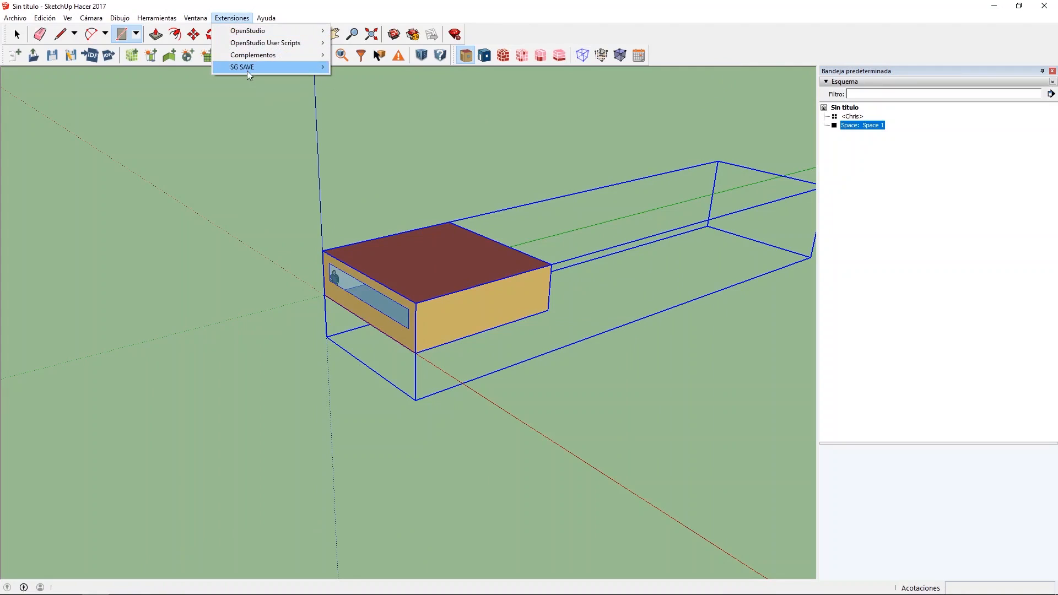
mouse_move(250, 69)
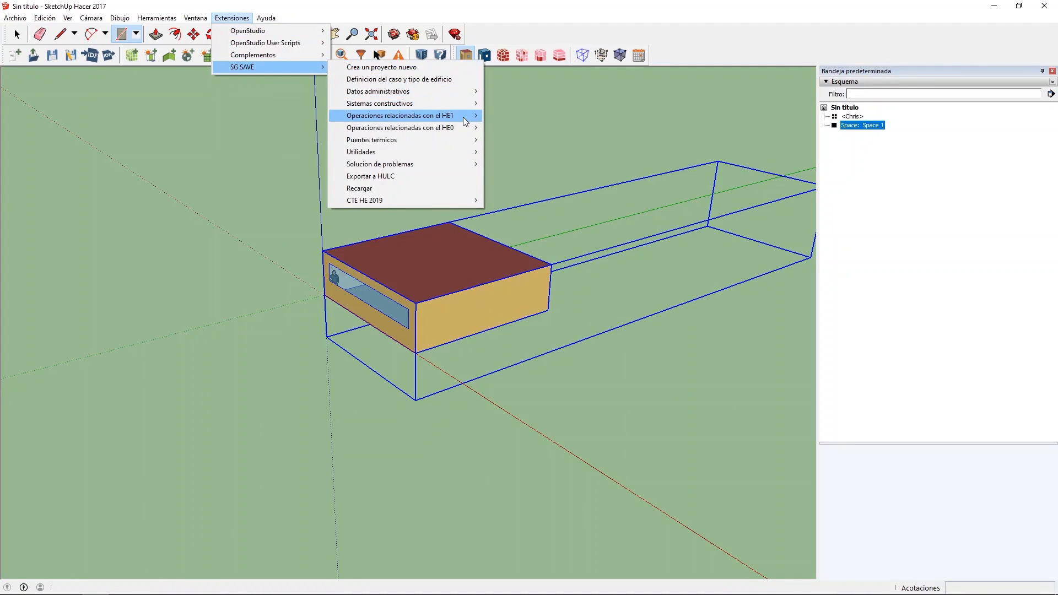
mouse_move(465, 121)
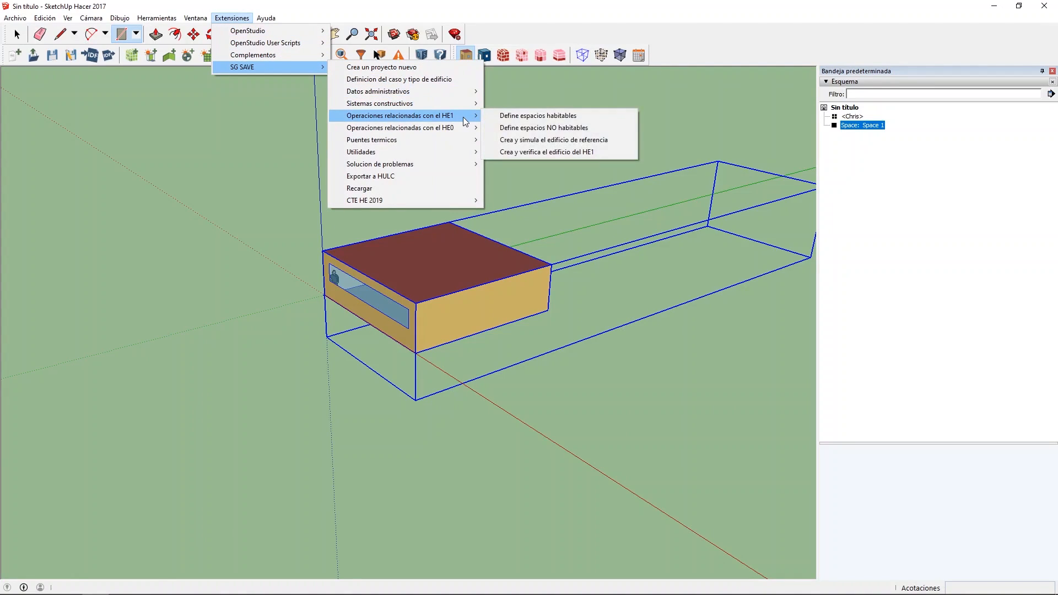
left_click(561, 154)
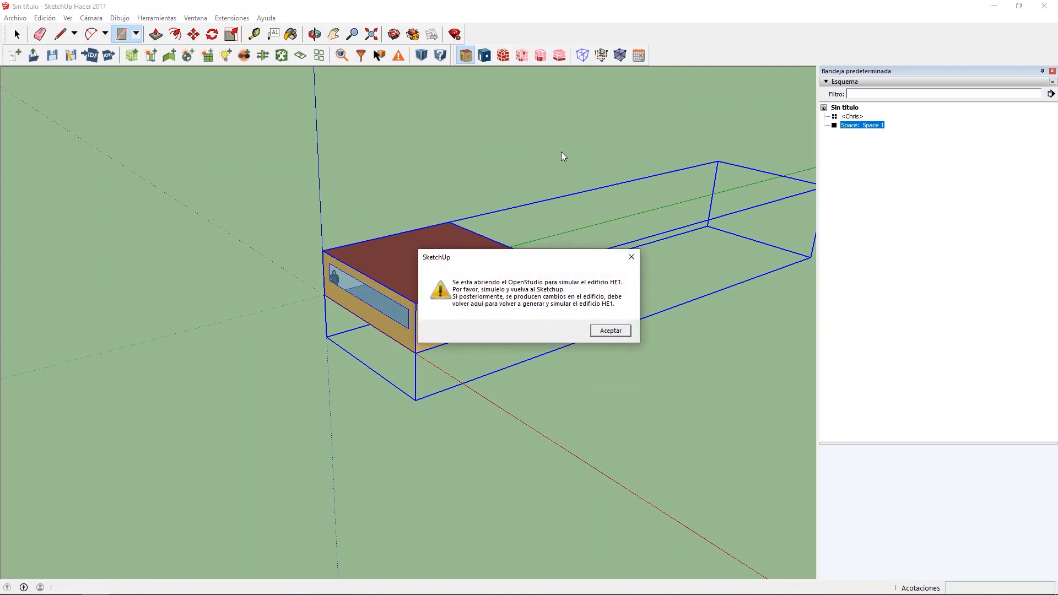
left_click(612, 331)
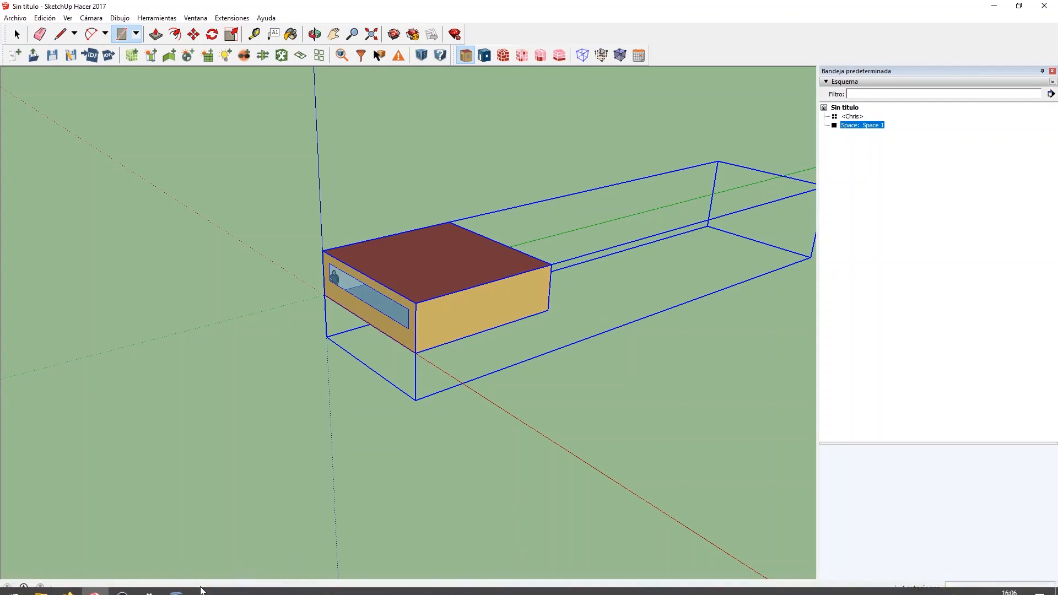
Step: Switch to OpenStudio and run the simulation of the Saltoki_ejemplo_HE1 model
left_click(177, 587)
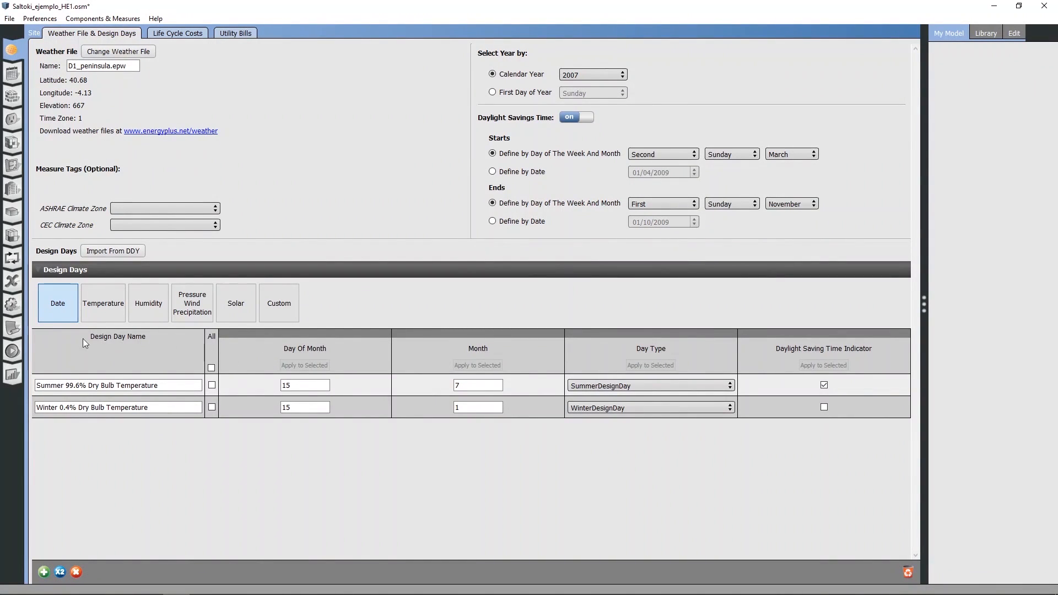
left_click(12, 353)
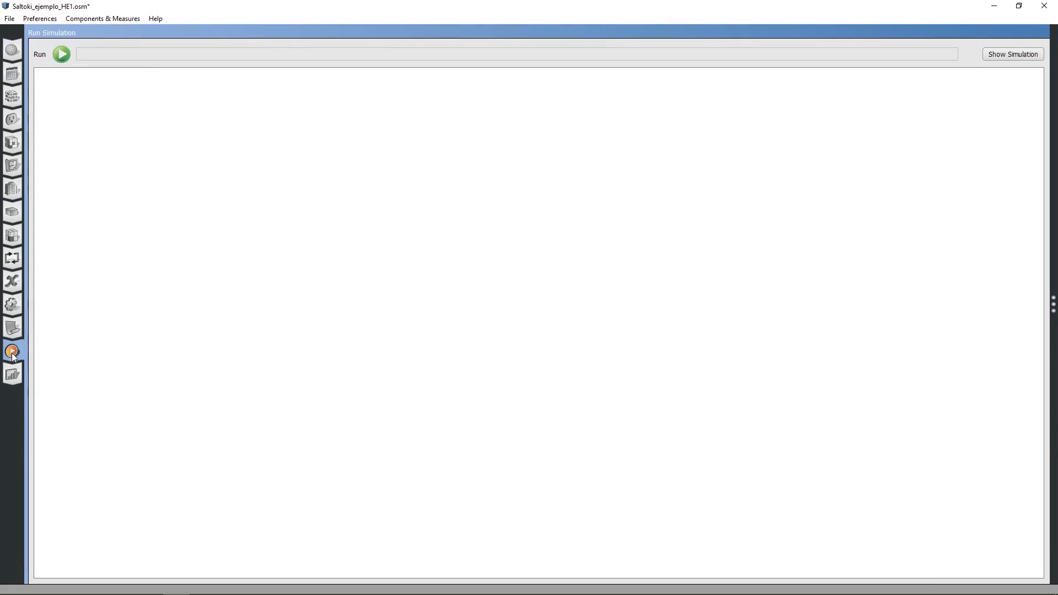
left_click(60, 55)
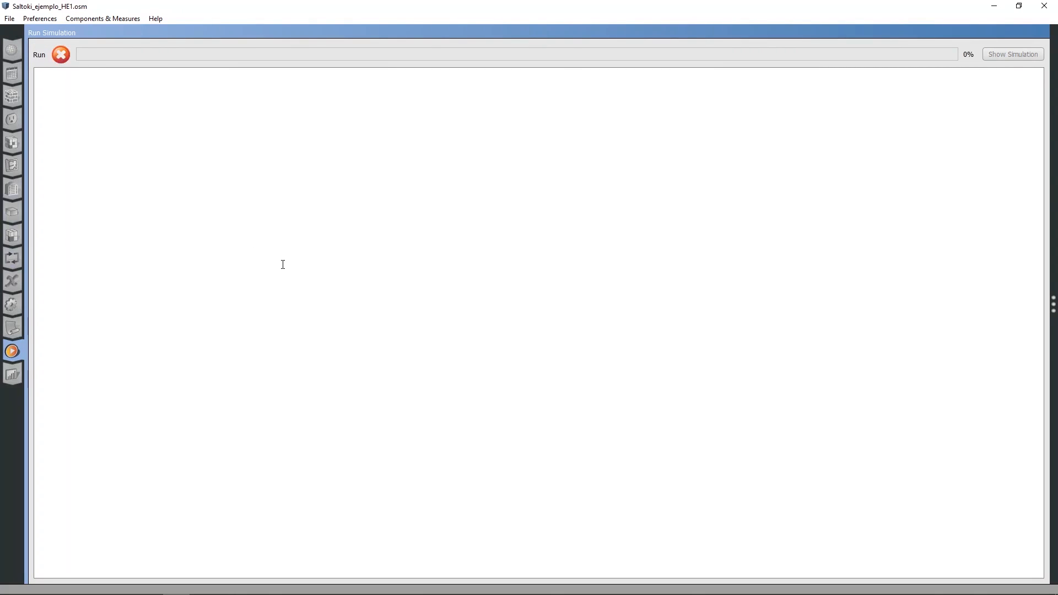
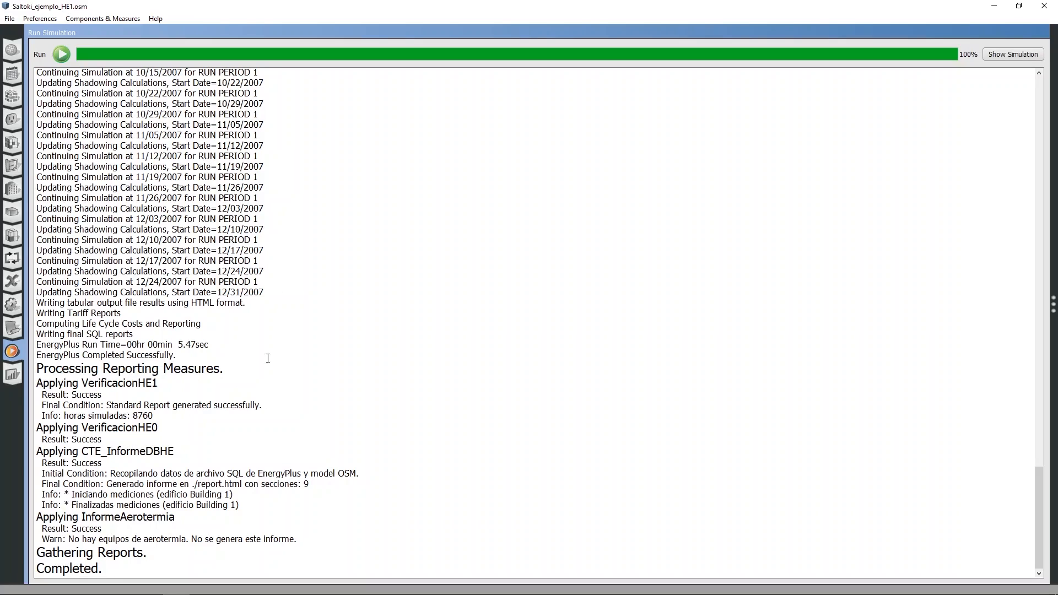
Step: Review the Informe CTE DB-HE and CTE-HE1 reports for energy use and heating and cooling demand, and return to SketchUp
left_click(13, 377)
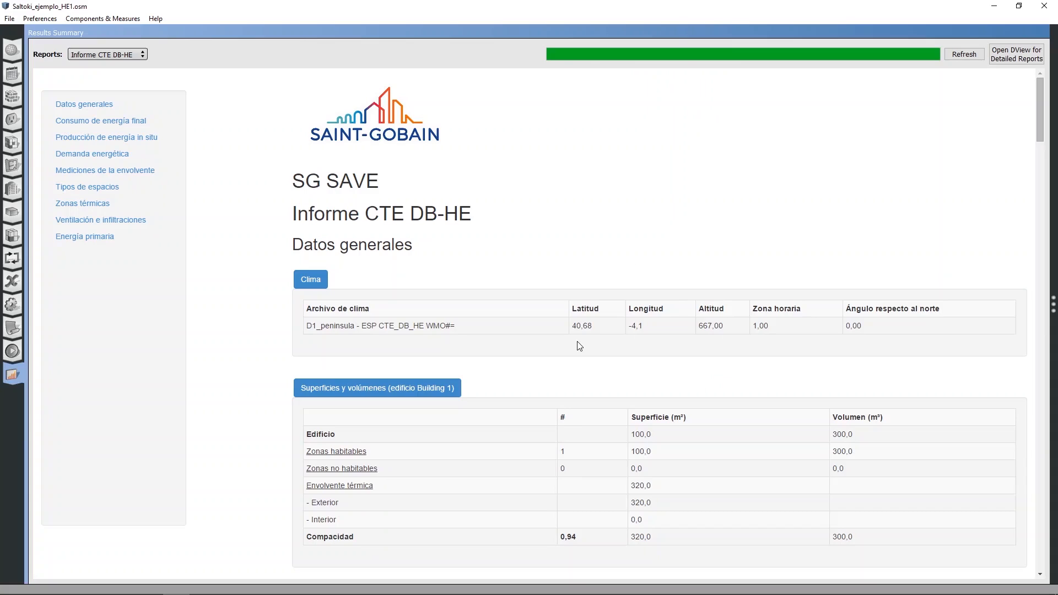
scroll(580, 346, "down", 8)
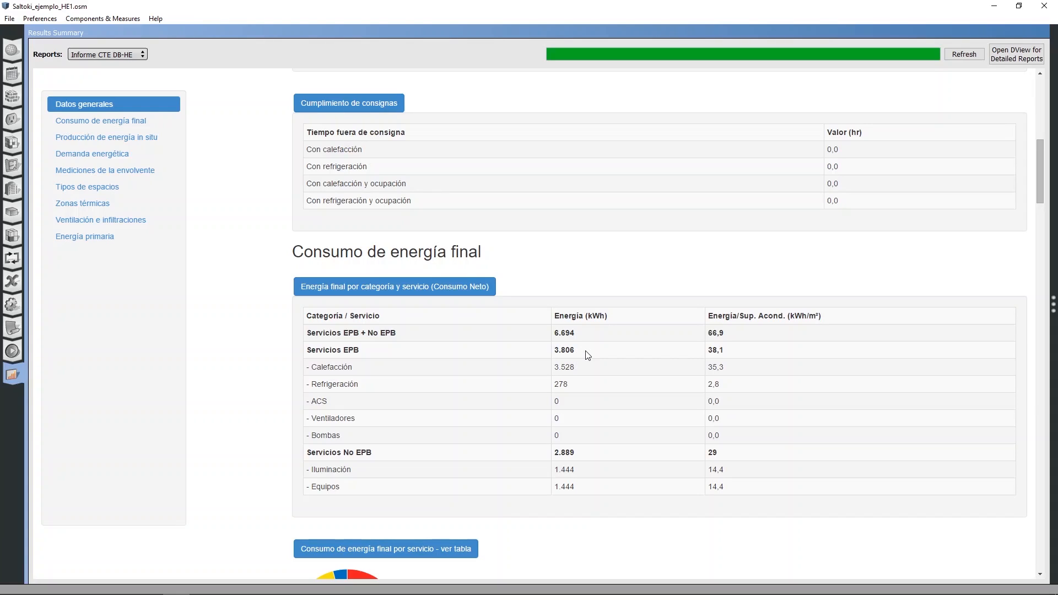
left_click(124, 55)
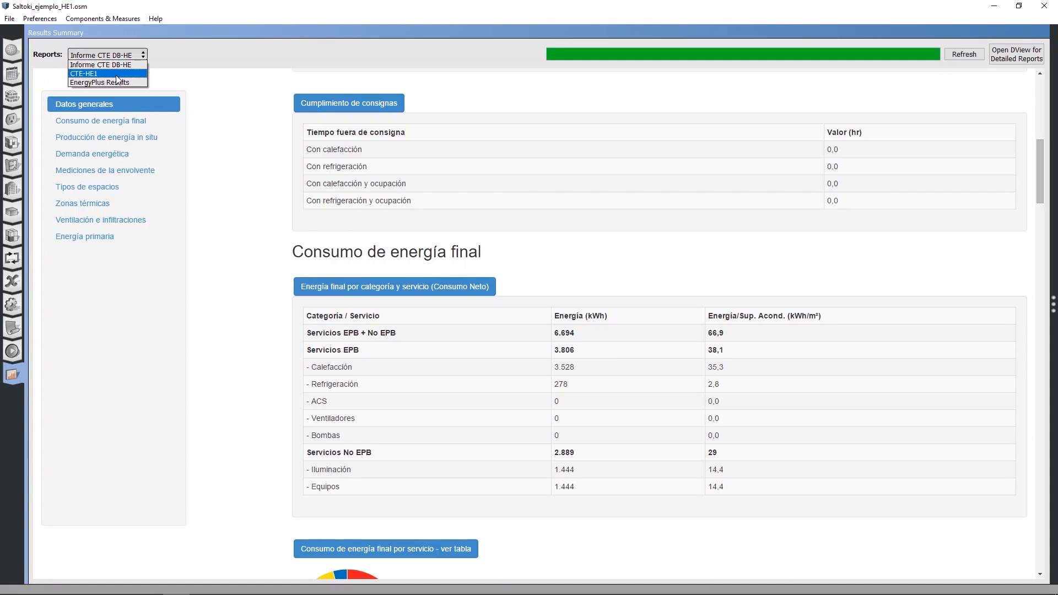
left_click(117, 77)
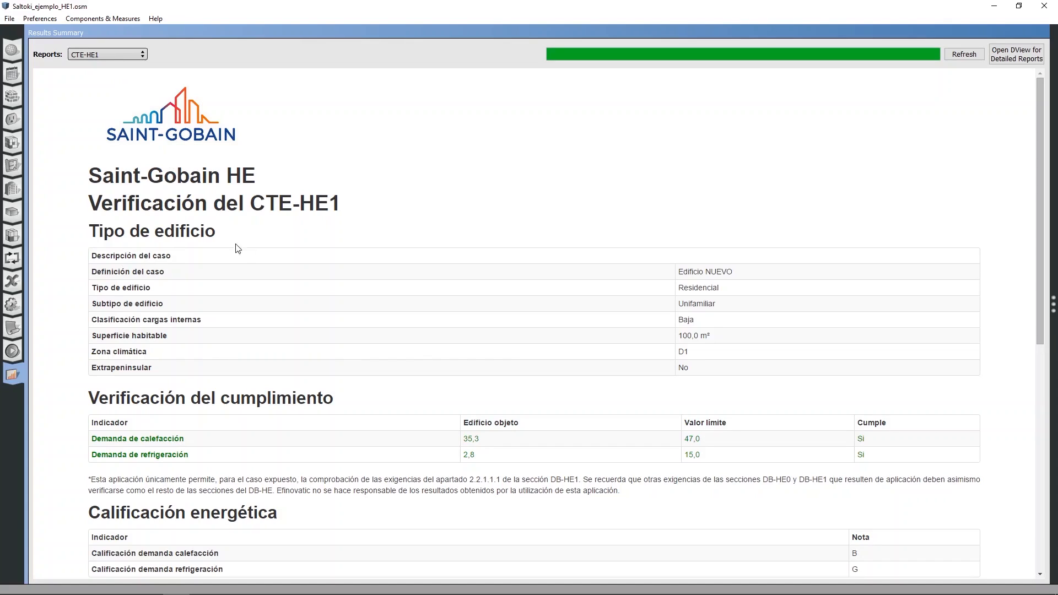
scroll(354, 440, "down", 5)
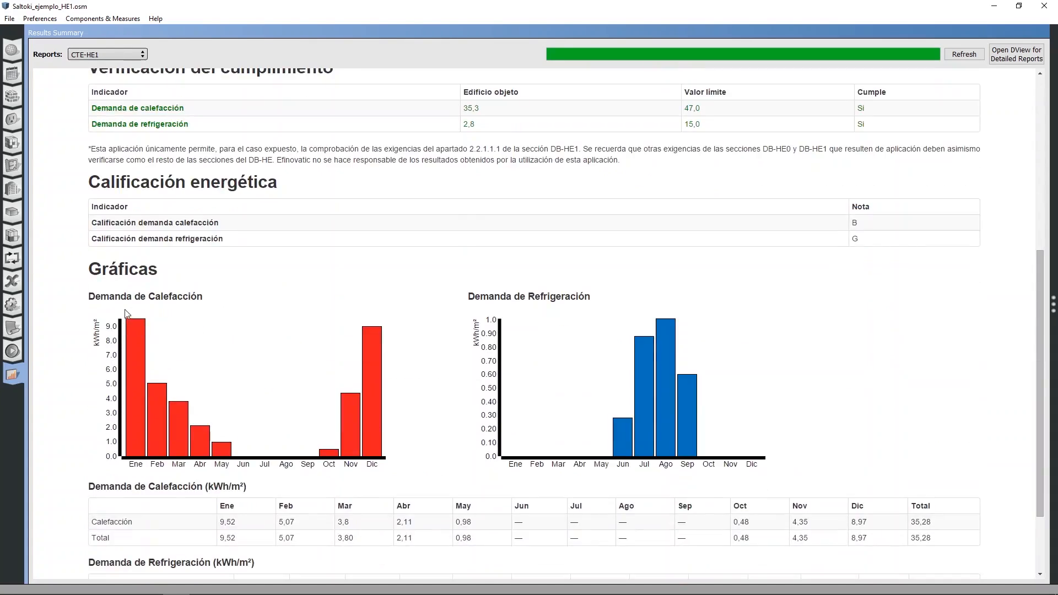
mouse_move(150, 404)
mouse_move(177, 422)
left_click(1046, 12)
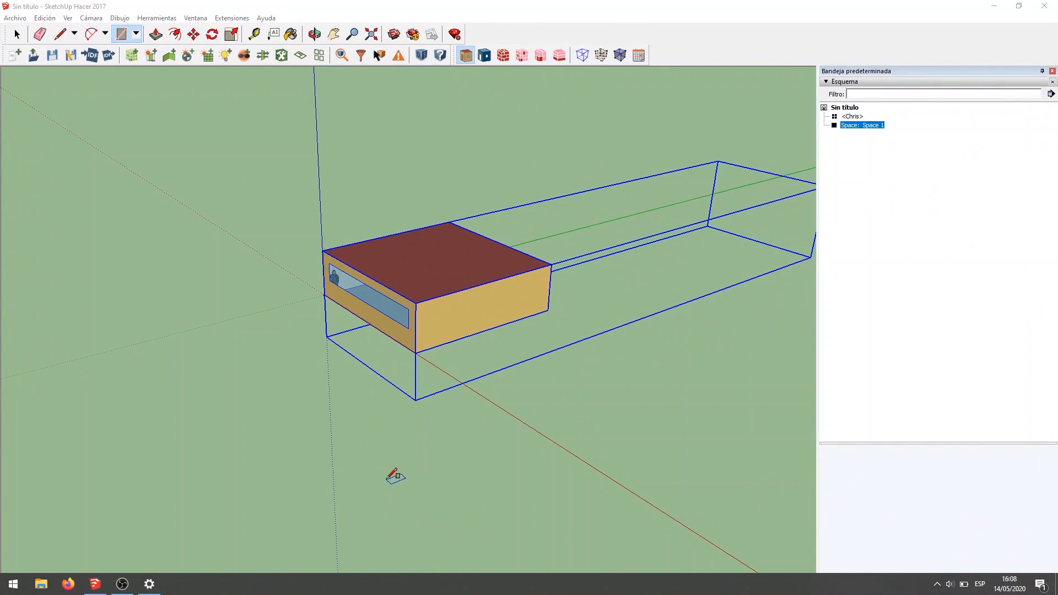
left_click(379, 7)
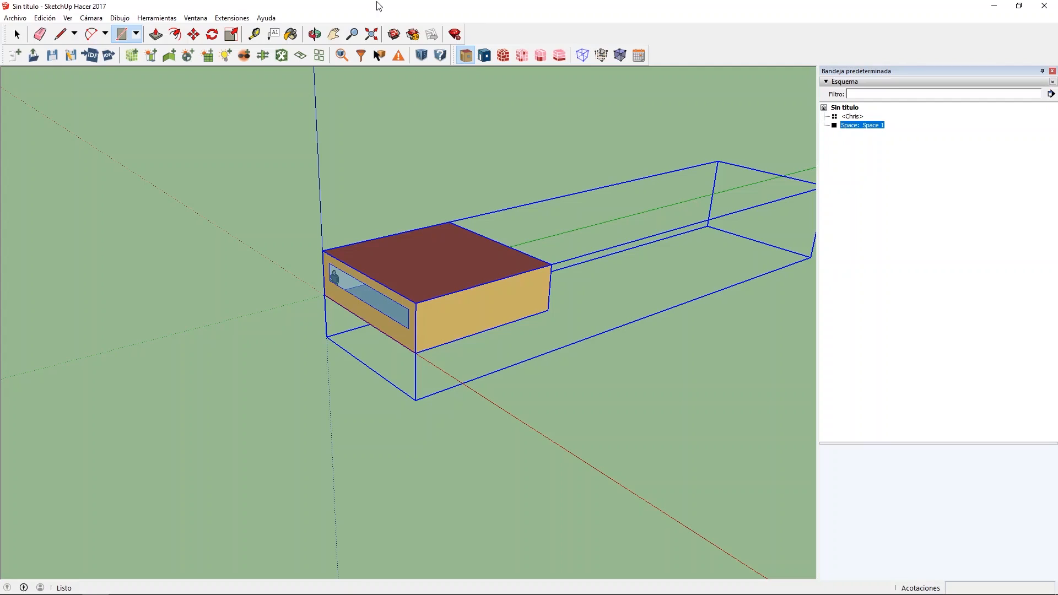
Step: Define the domestic hot water demand as 112 litres per day with 0% solar coverage, keeping the remaining default values
left_click(232, 18)
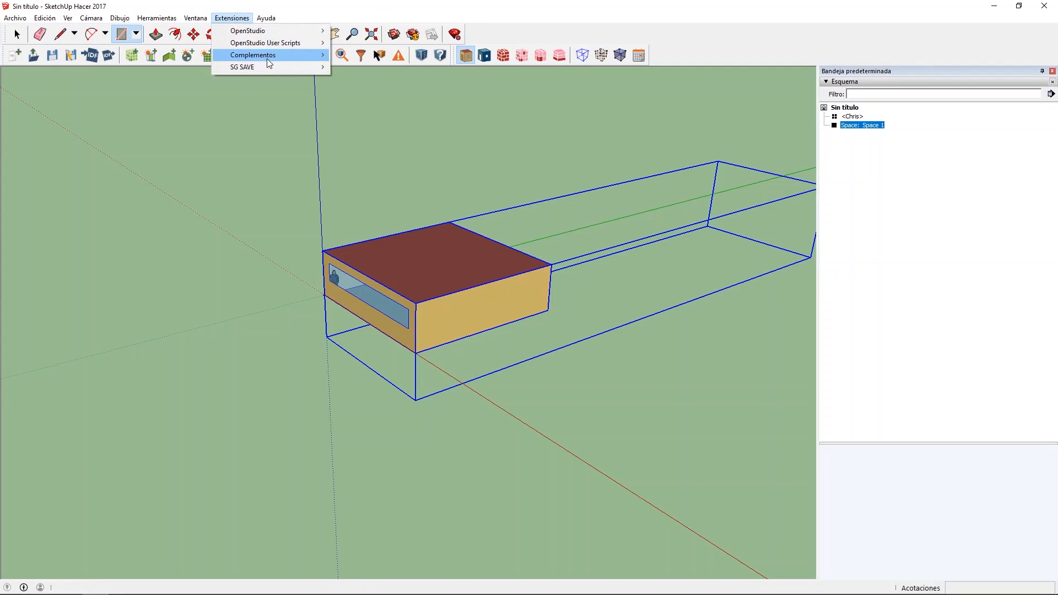
mouse_move(270, 66)
mouse_move(415, 130)
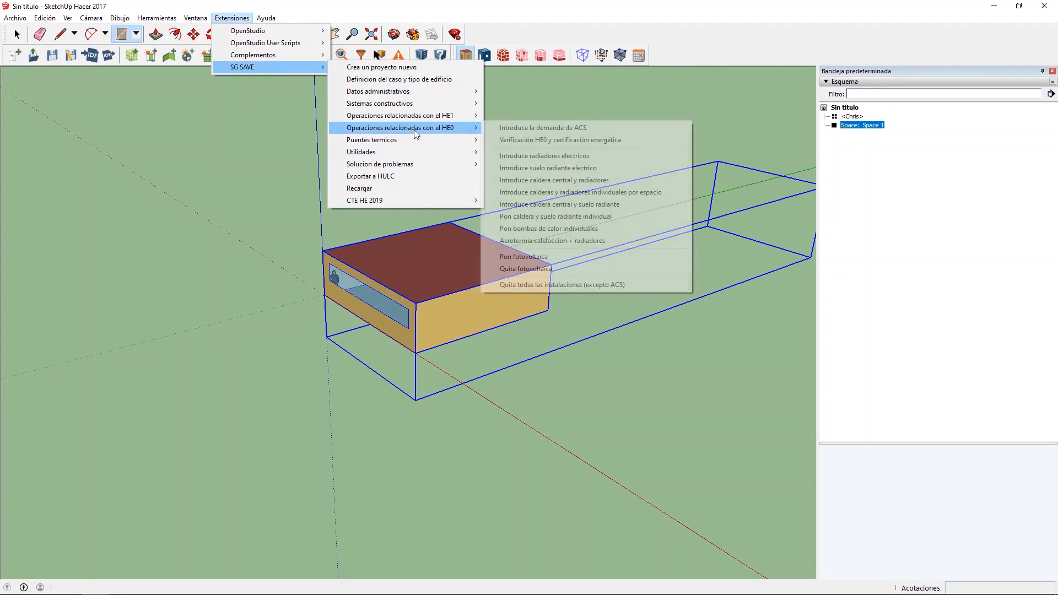
left_click(545, 128)
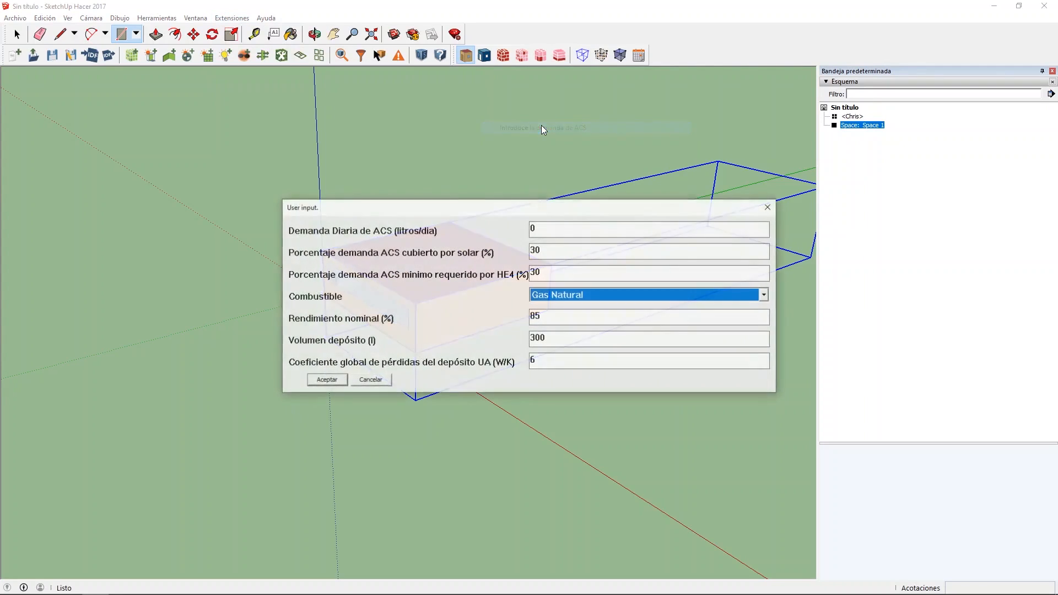
left_click(548, 229)
double_click(533, 228)
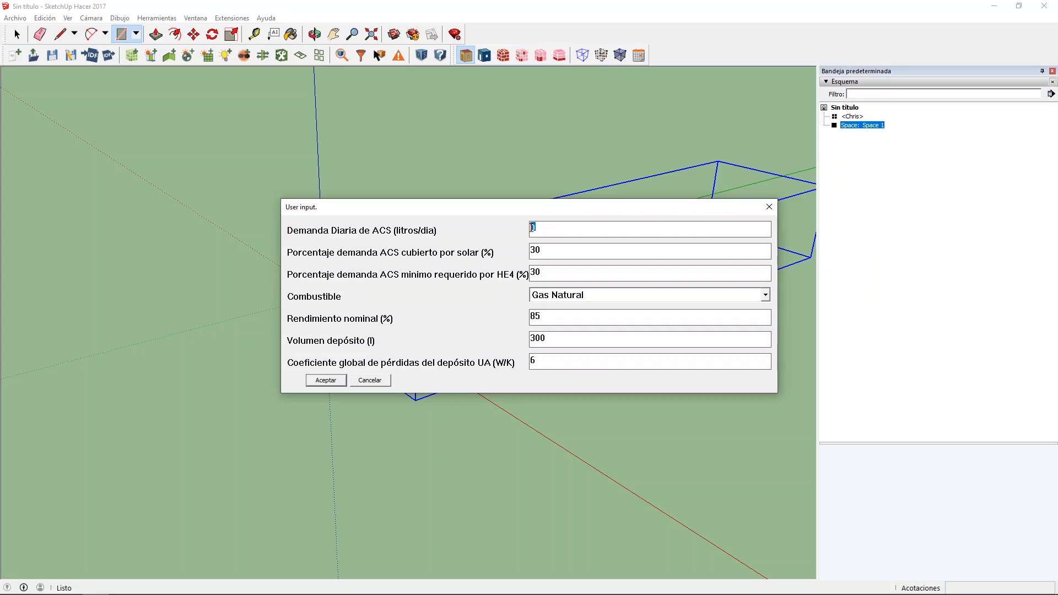
type("112")
double_click(536, 251)
type("0")
left_click(322, 382)
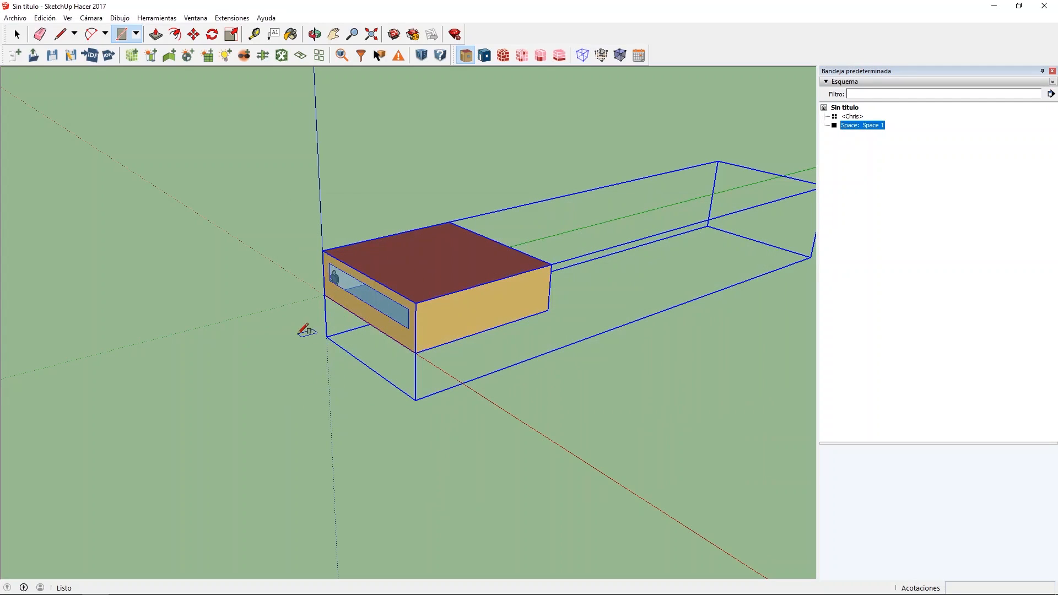
Step: Start a new Saltoki aerothermal system and name it Aquaris8
left_click(231, 18)
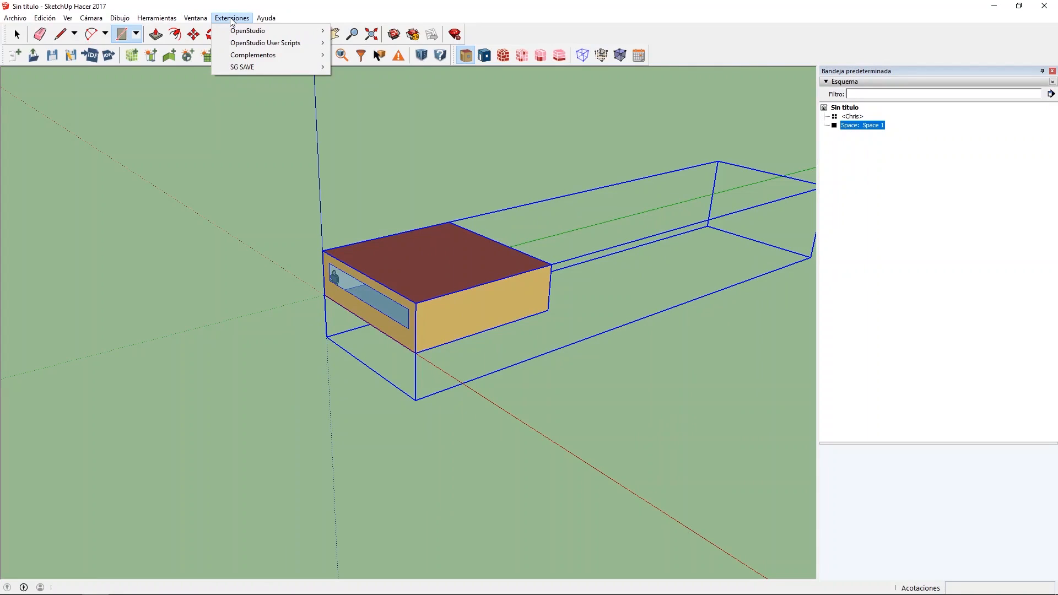
mouse_move(250, 53)
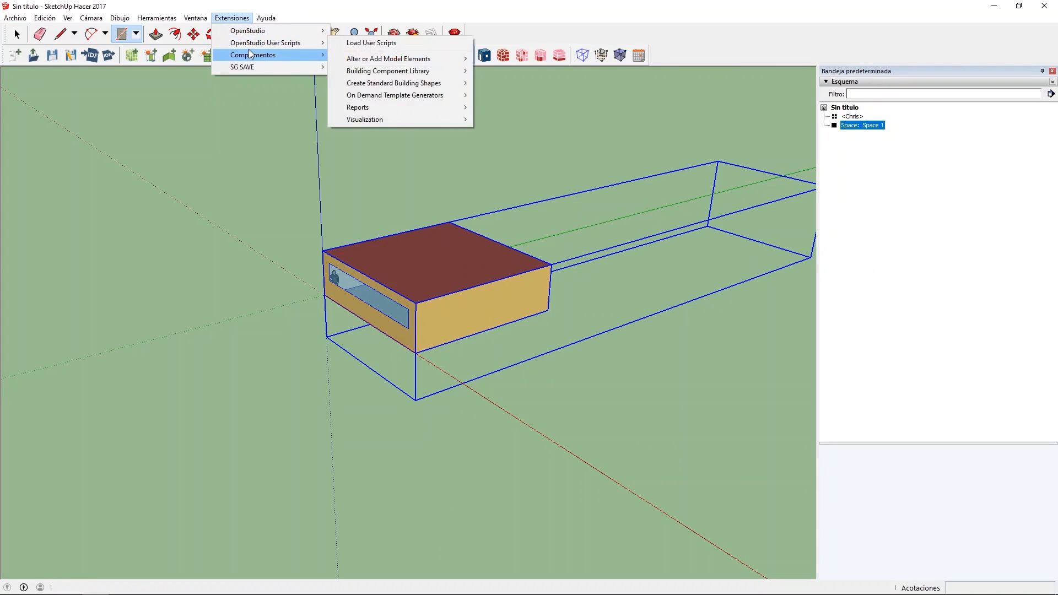
mouse_move(361, 67)
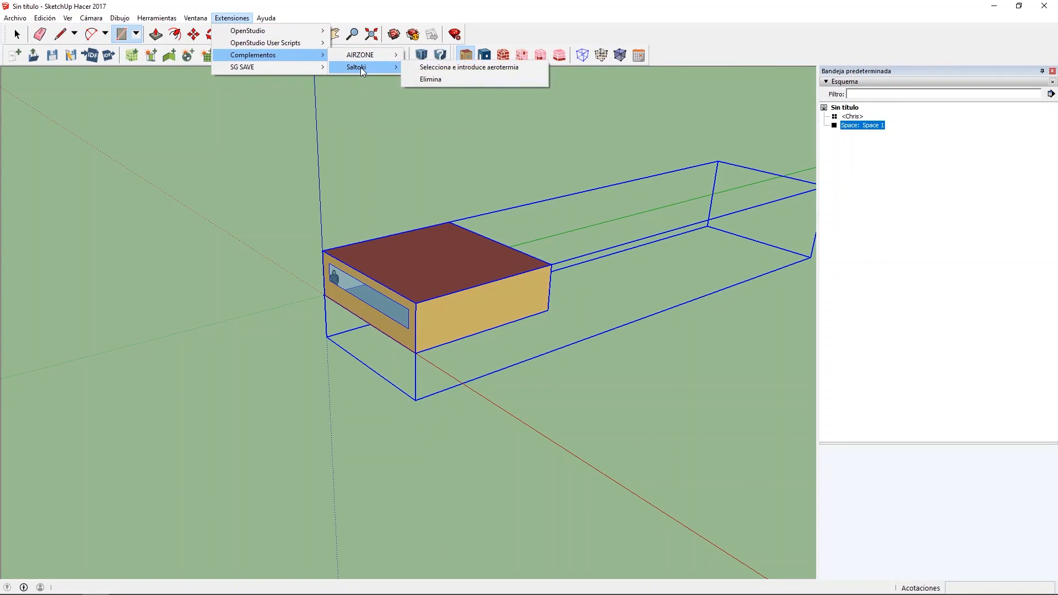
left_click(467, 69)
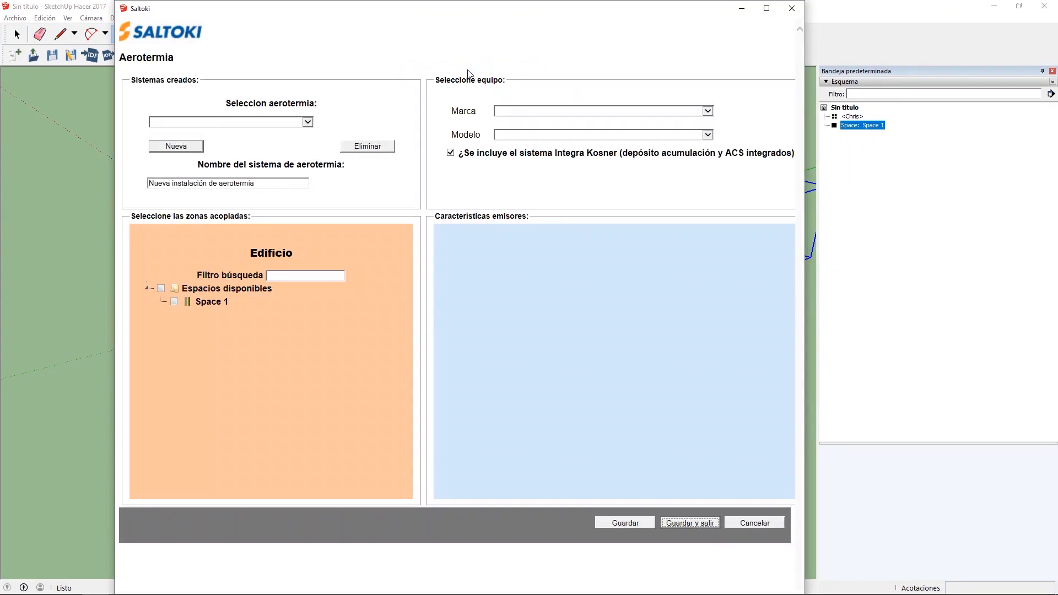
left_click(767, 8)
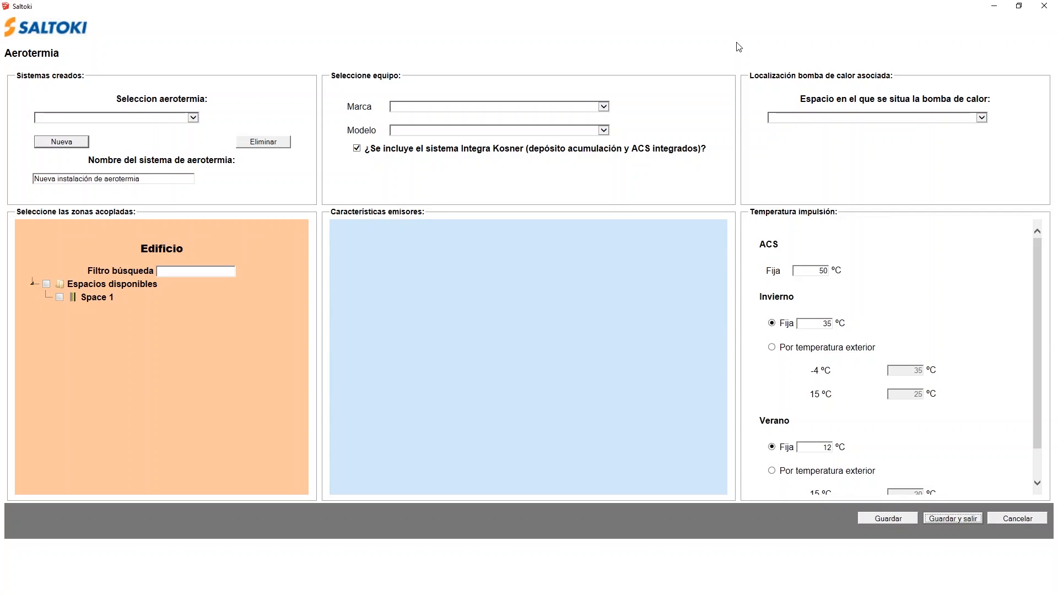
left_click(162, 179)
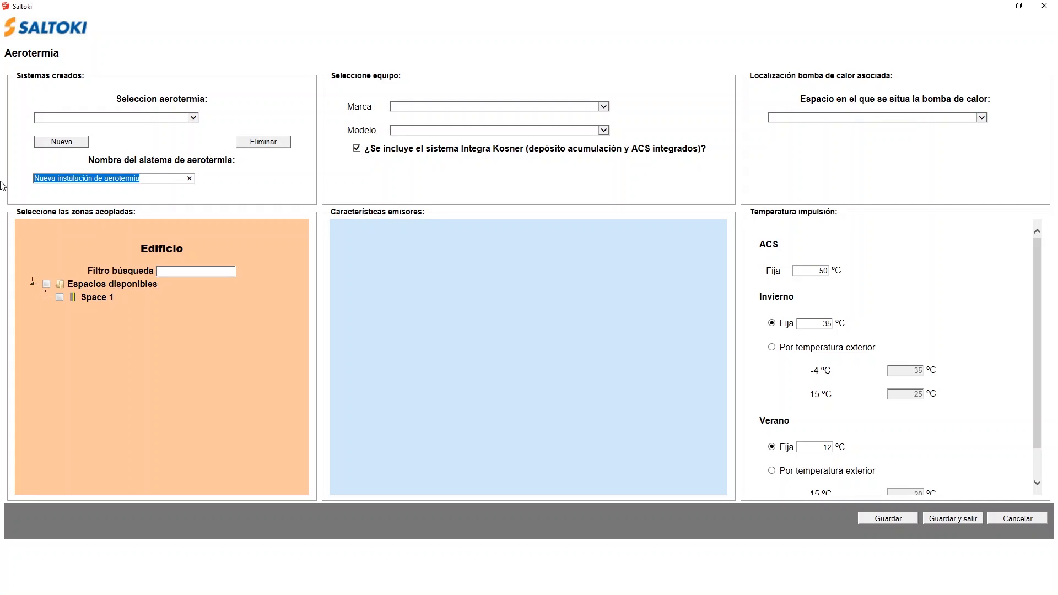
type("Aquari")
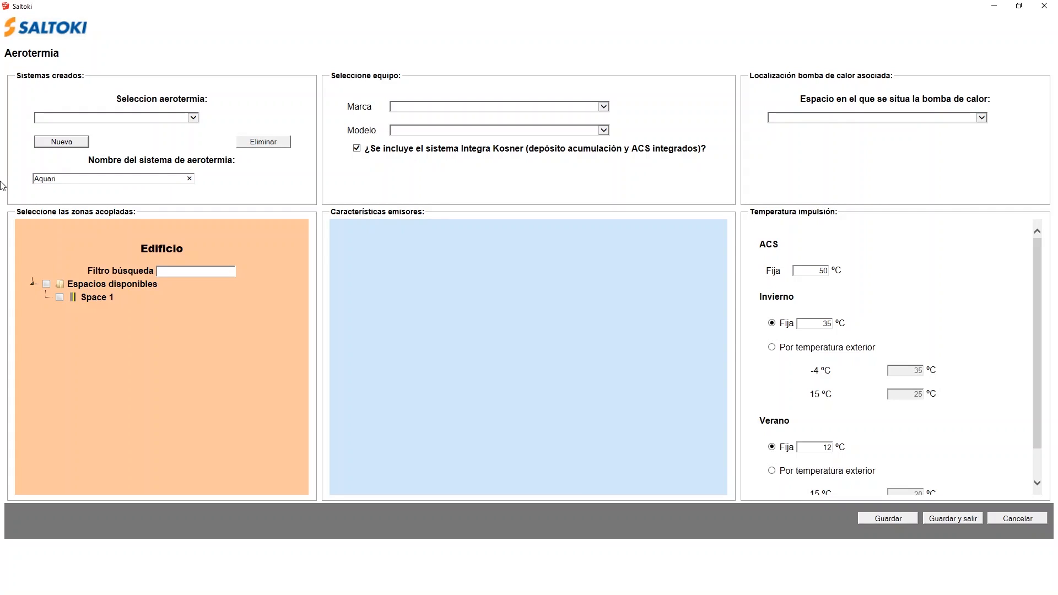
type("s8")
Step: Couple Space 1 to the aerothermal system and set its emitter type to Emisor baja temperatura
left_click(59, 298)
left_click(101, 302)
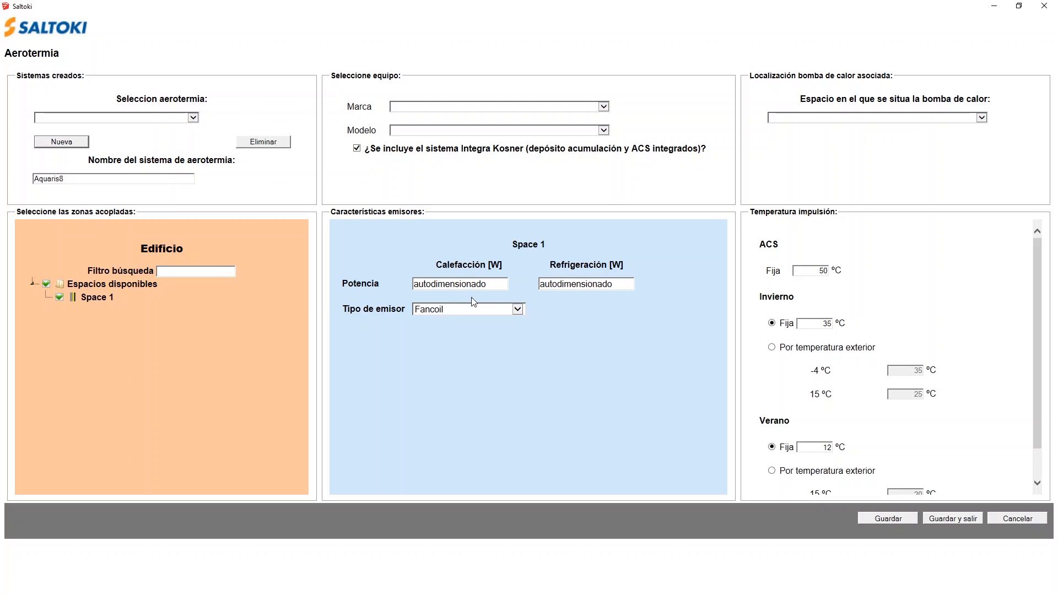
left_click(490, 310)
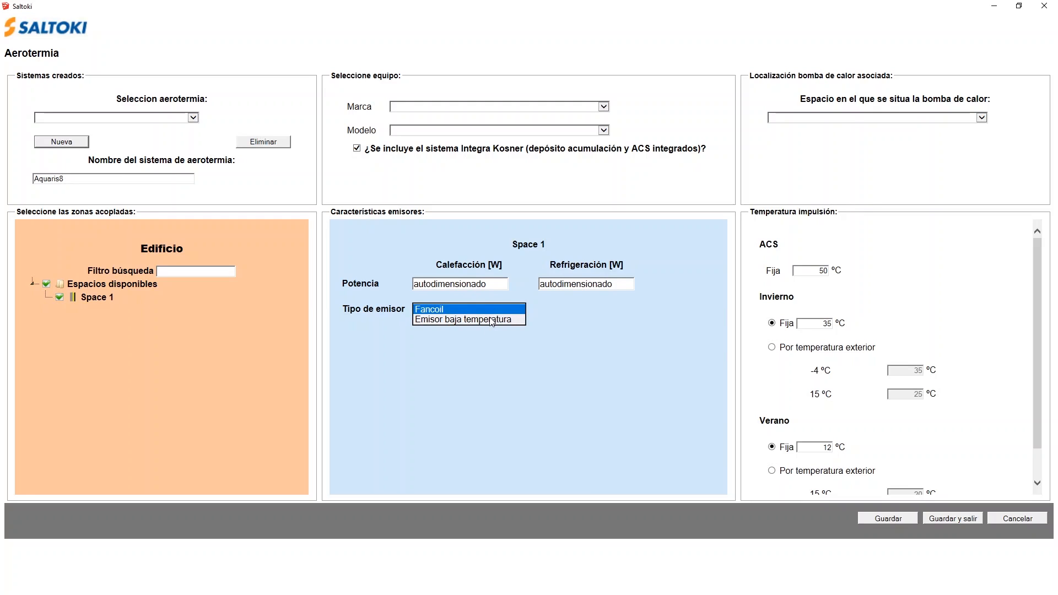
left_click(488, 320)
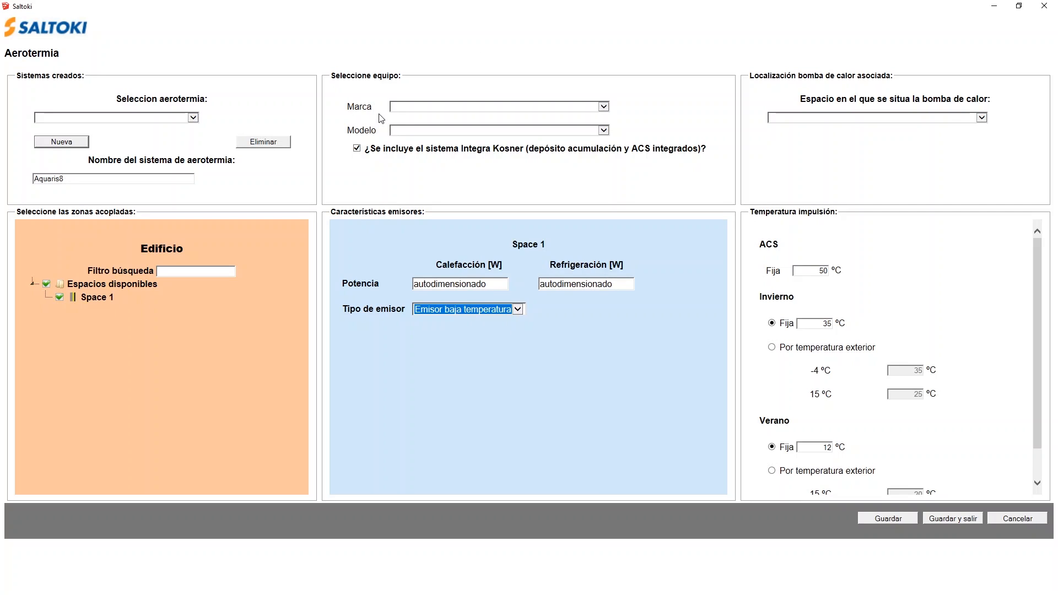
Step: Choose the Aquaris V4 brand and model 08 as the aerothermal system's equipment
left_click(452, 111)
left_click(452, 110)
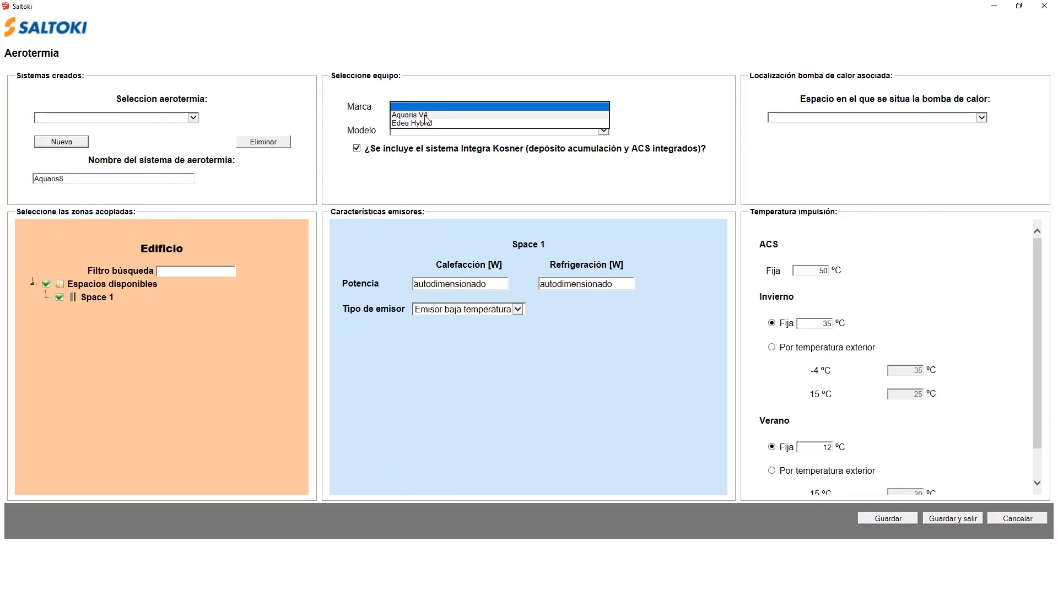
left_click(427, 117)
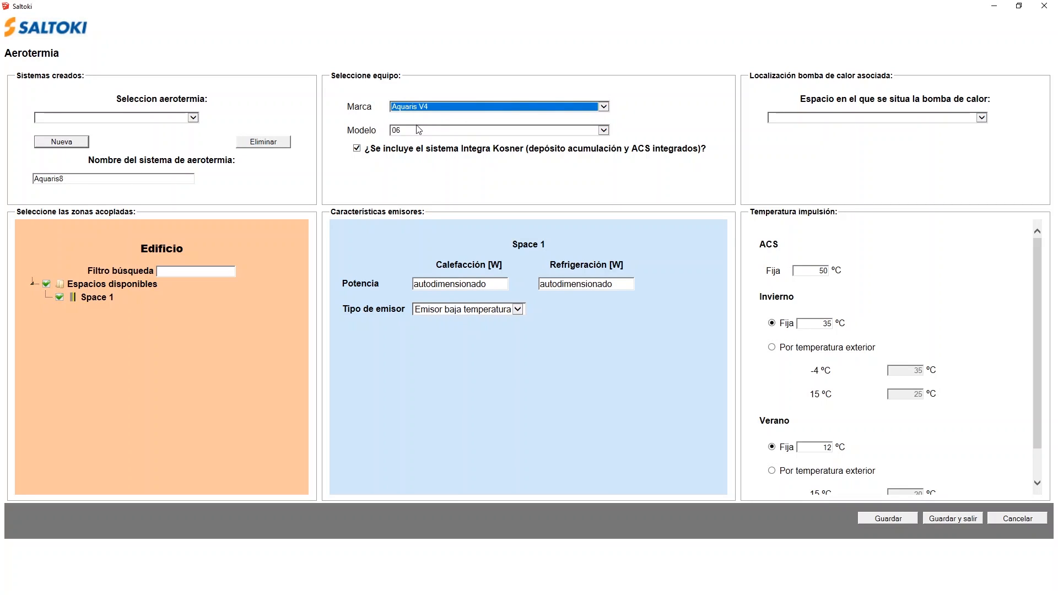
left_click(416, 131)
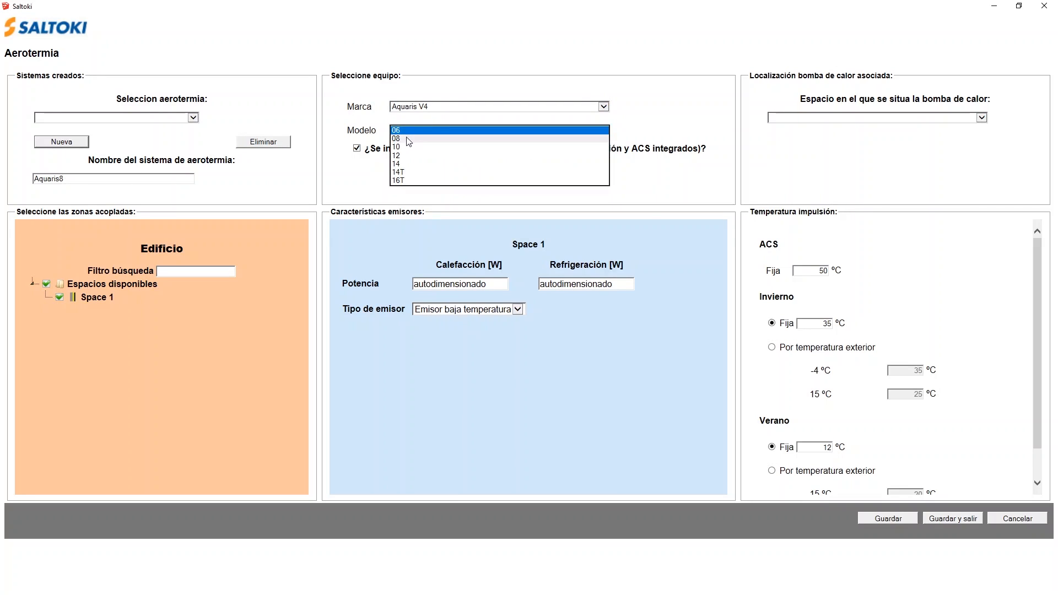
left_click(409, 138)
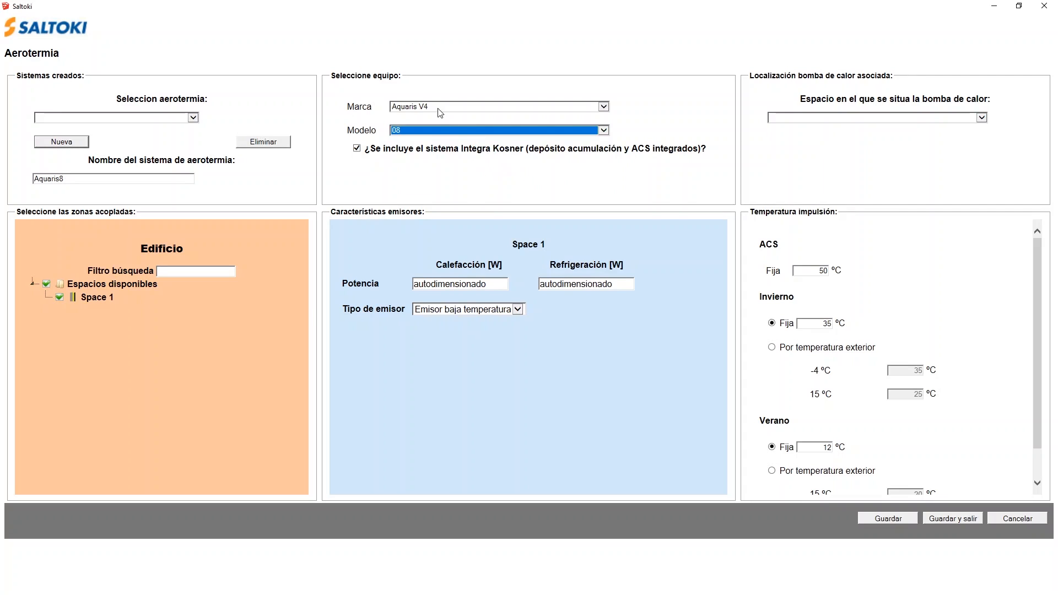
Step: Try other Aquaris V4 models such as 10 and 14 for the equipment, and return to model 08
left_click(420, 131)
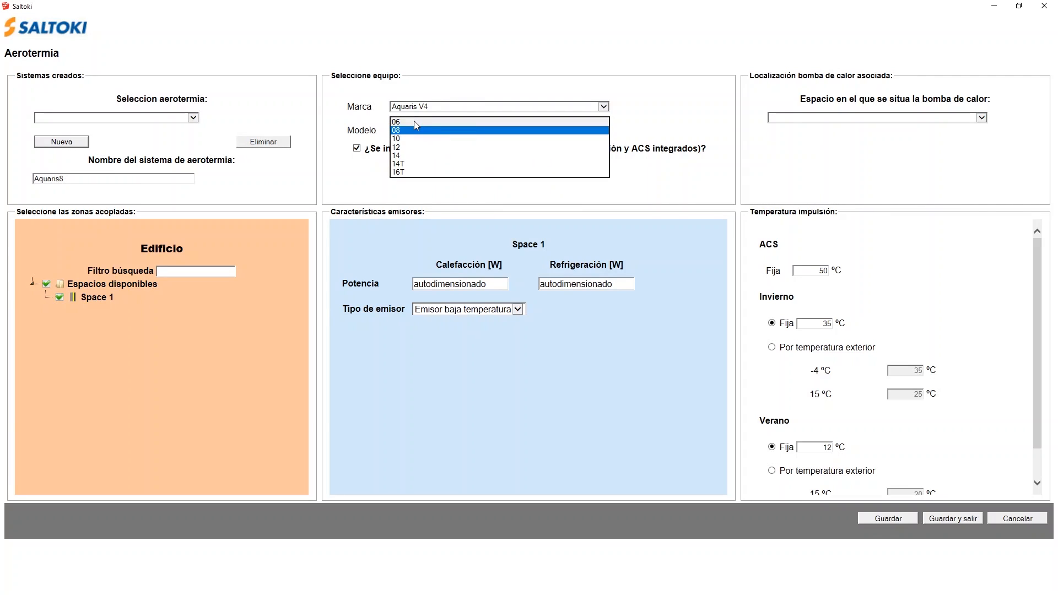
left_click(404, 139)
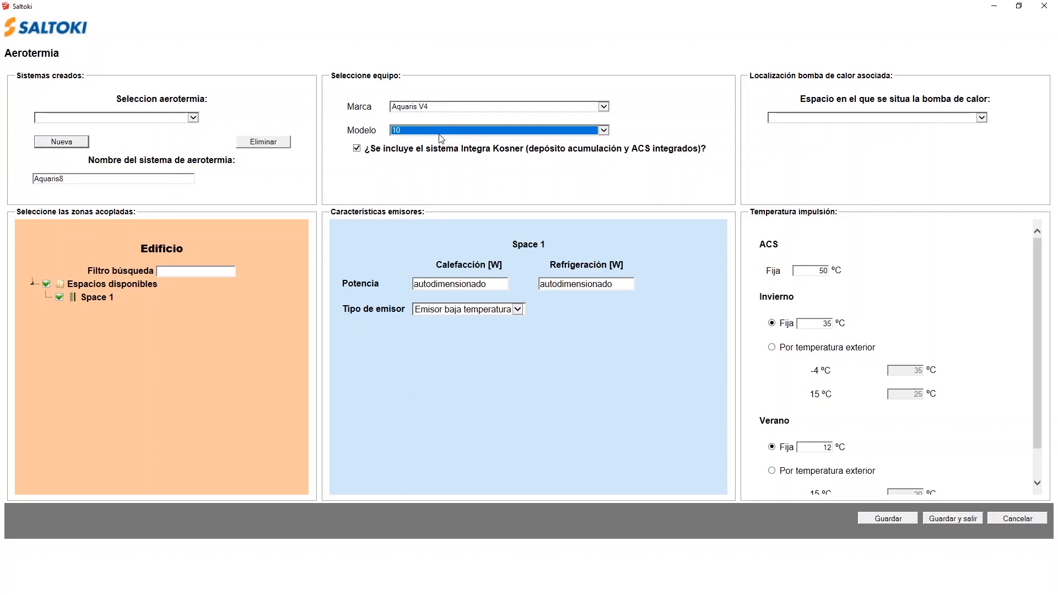
left_click(438, 132)
left_click(432, 141)
left_click(435, 134)
left_click(424, 142)
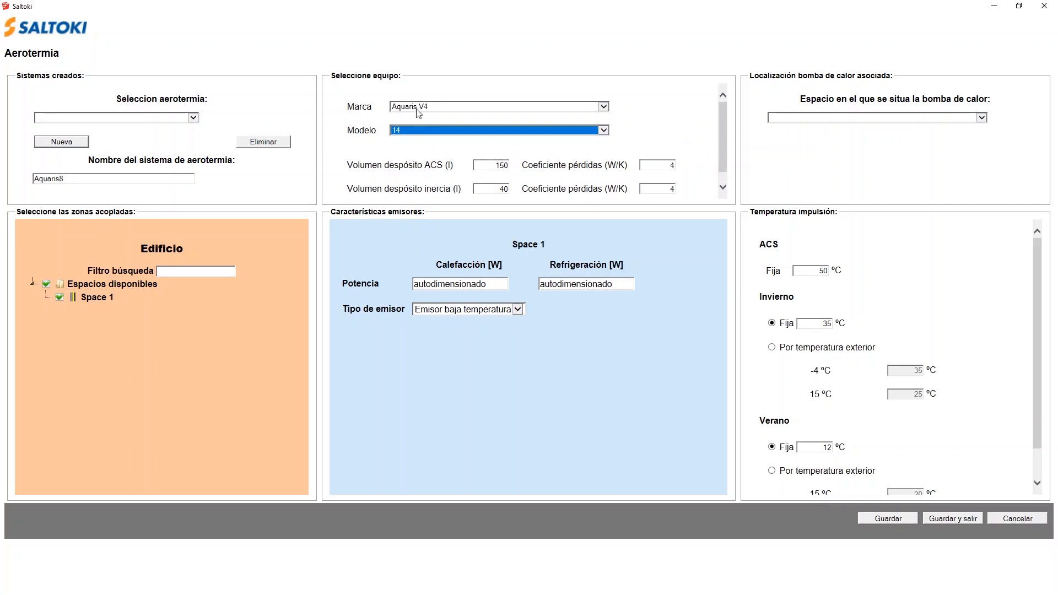
left_click(417, 132)
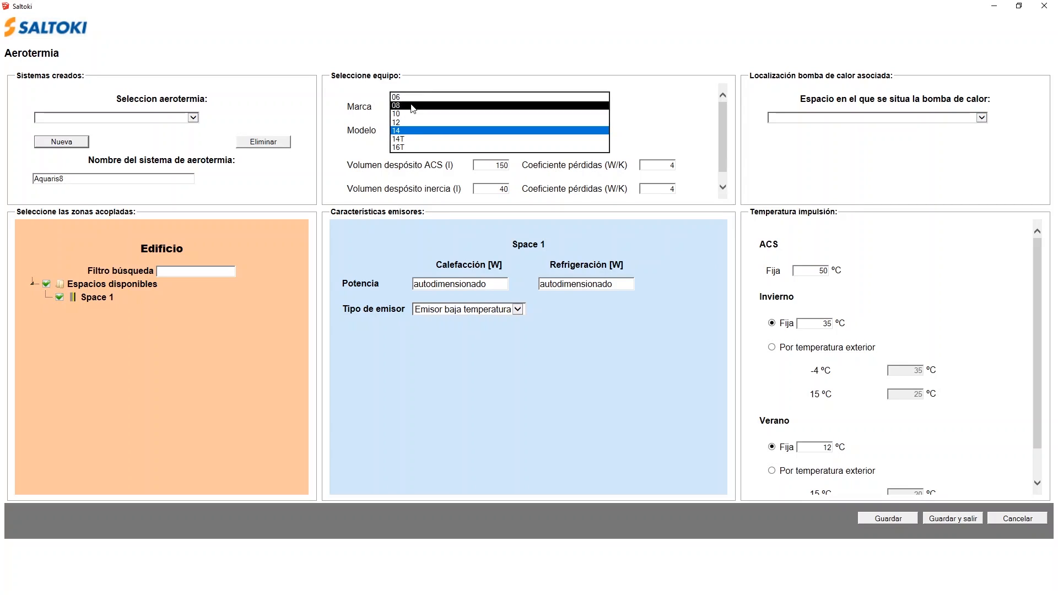
left_click(413, 106)
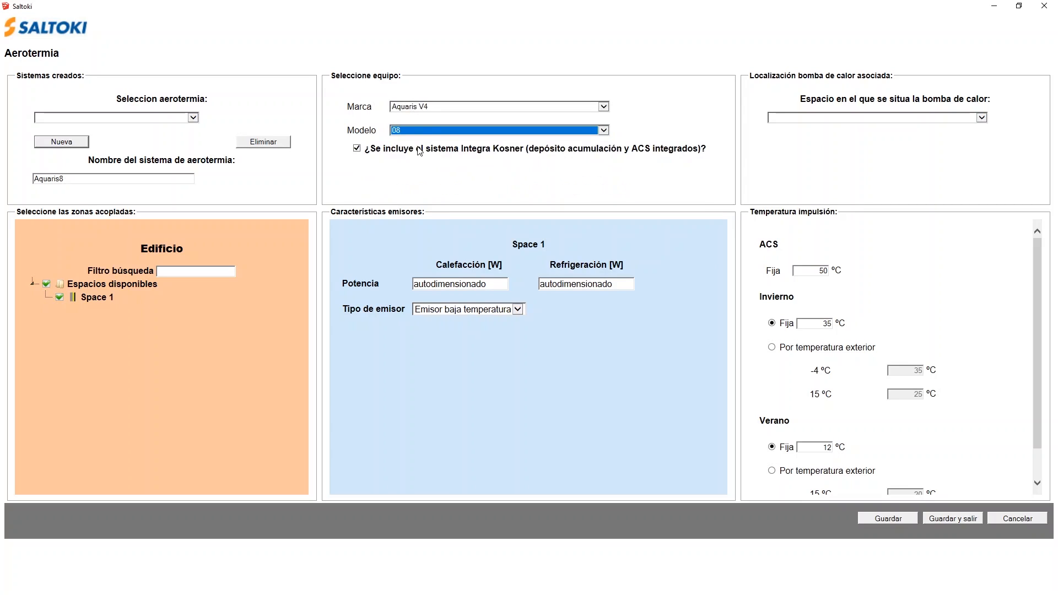
Step: Exclude the Integra Kosner system and define a 200 l ACS tank with 3 W/K losses and a 50 l inertia tank with 2 W/K
left_click(357, 149)
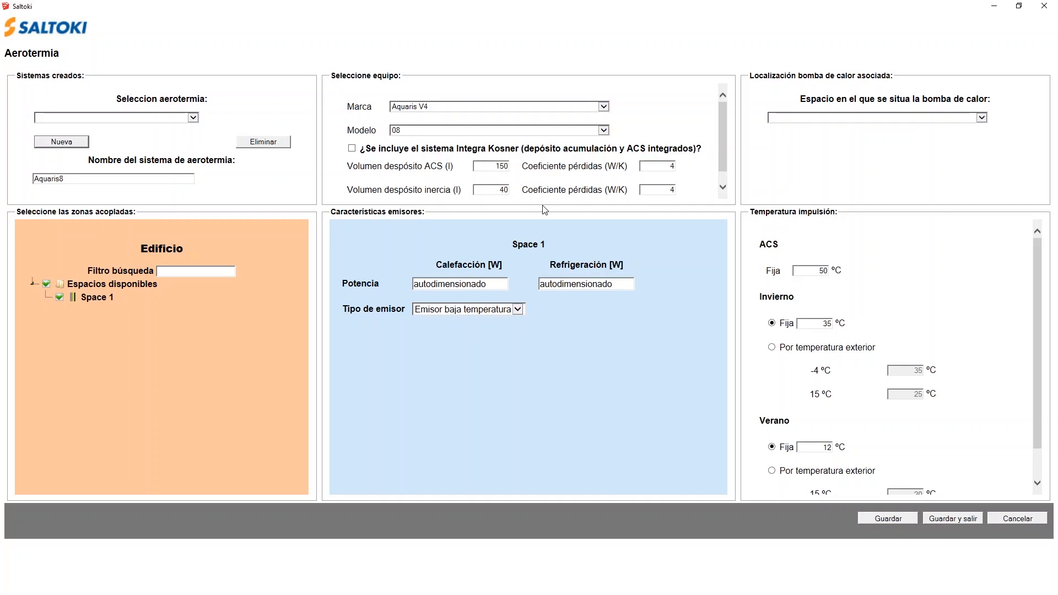
left_click_drag(495, 166, 523, 170)
type("200")
left_click_drag(660, 167, 695, 173)
type("3")
left_click_drag(492, 190, 528, 195)
type("50")
left_click_drag(672, 189, 677, 192)
type("2")
Step: Locate the heat pump in Space 1 and save the system with winter and summer supply temperatures governed by outdoor temperature
left_click(839, 117)
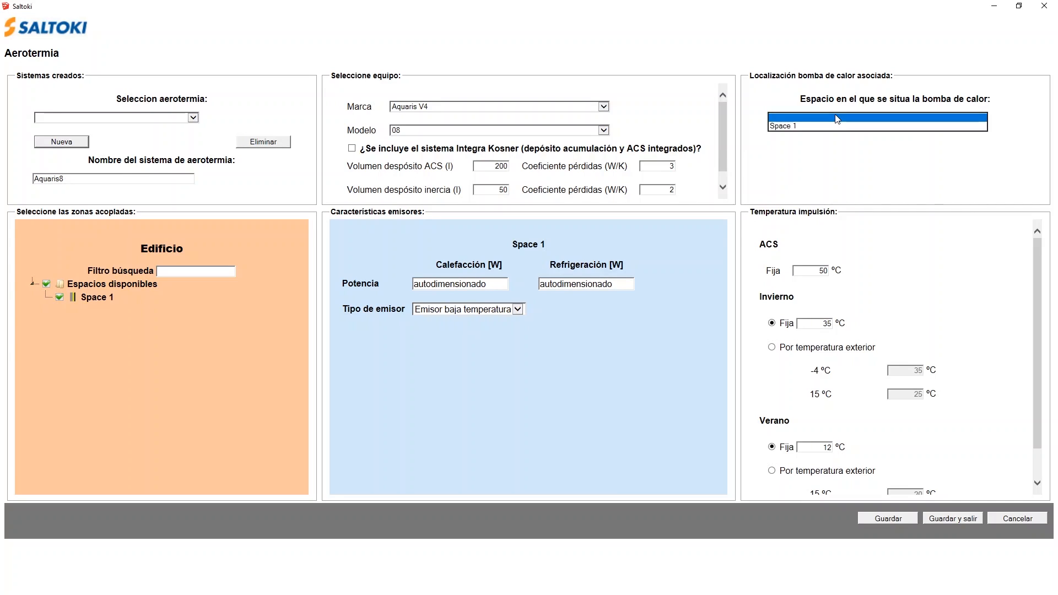
left_click(784, 128)
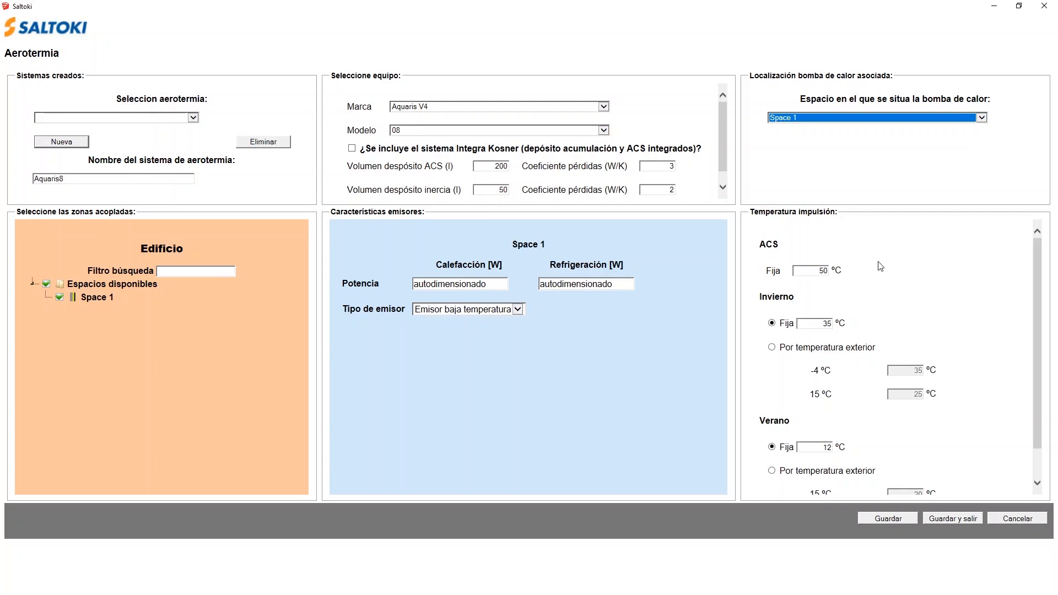
scroll(881, 266, "down", 1)
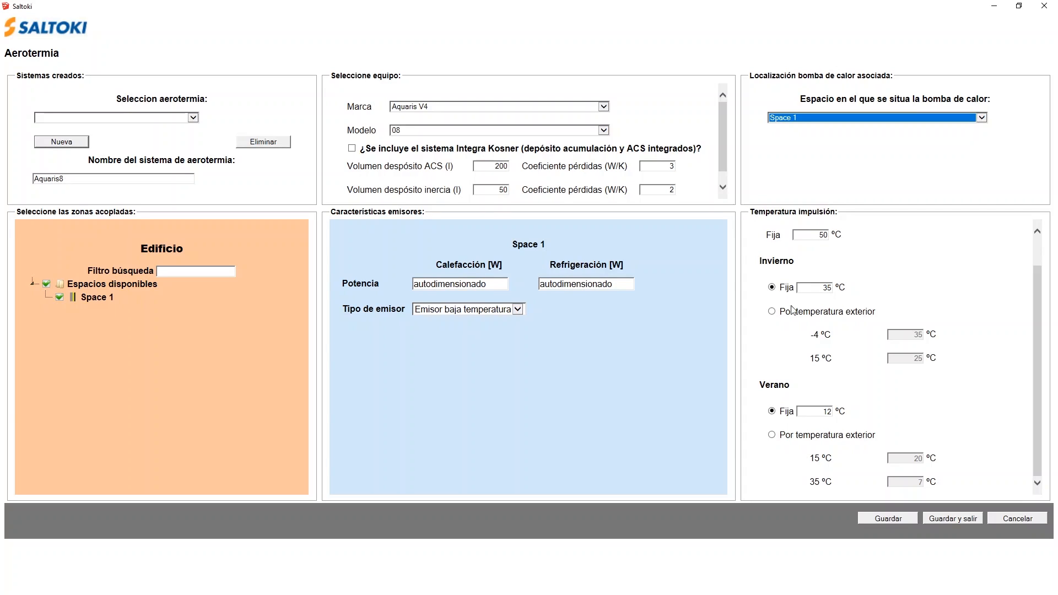
left_click(772, 313)
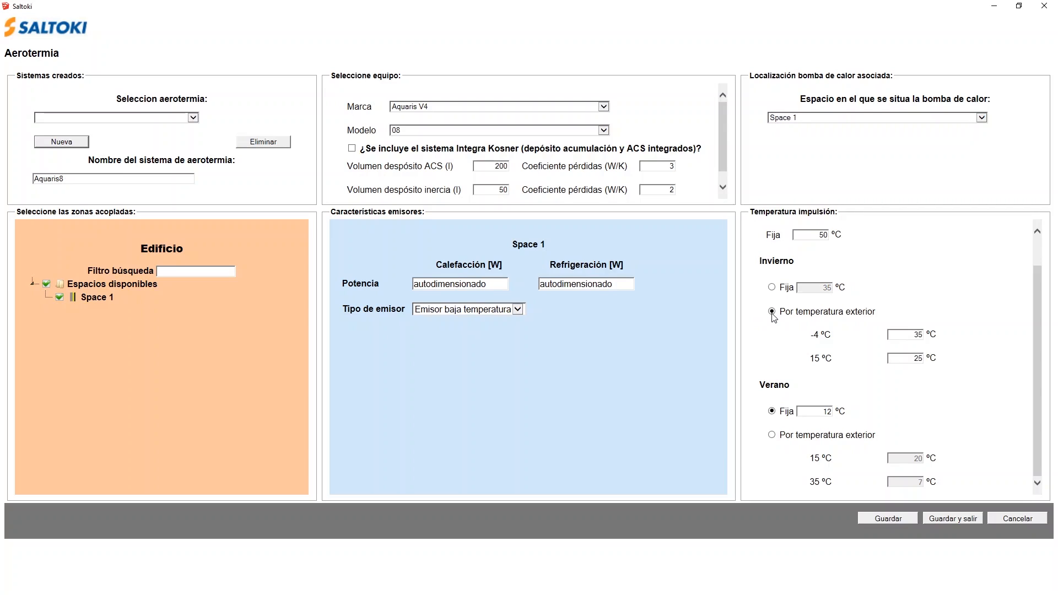
left_click(772, 435)
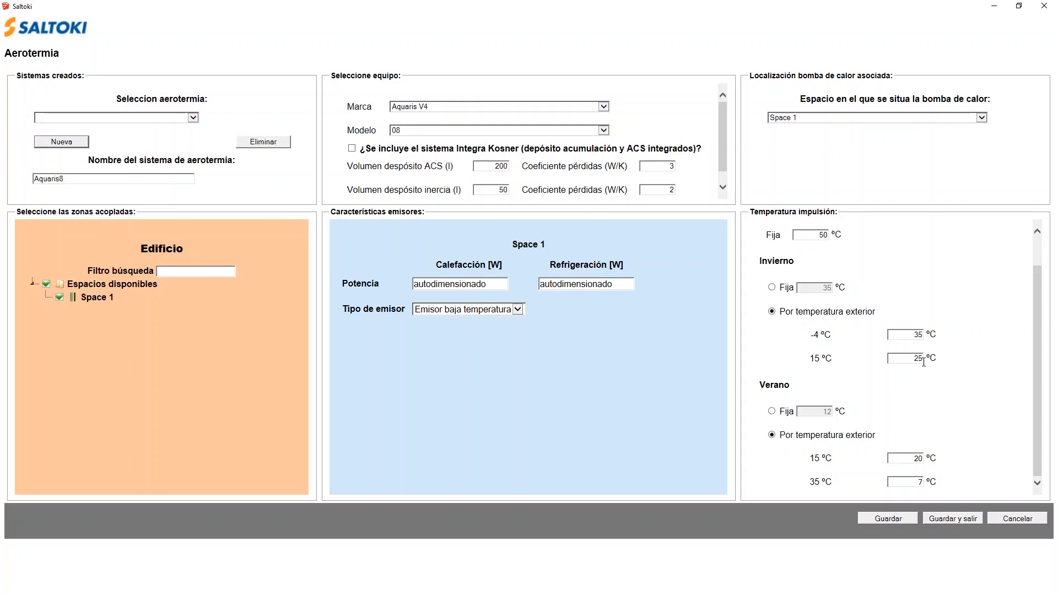
left_click(955, 519)
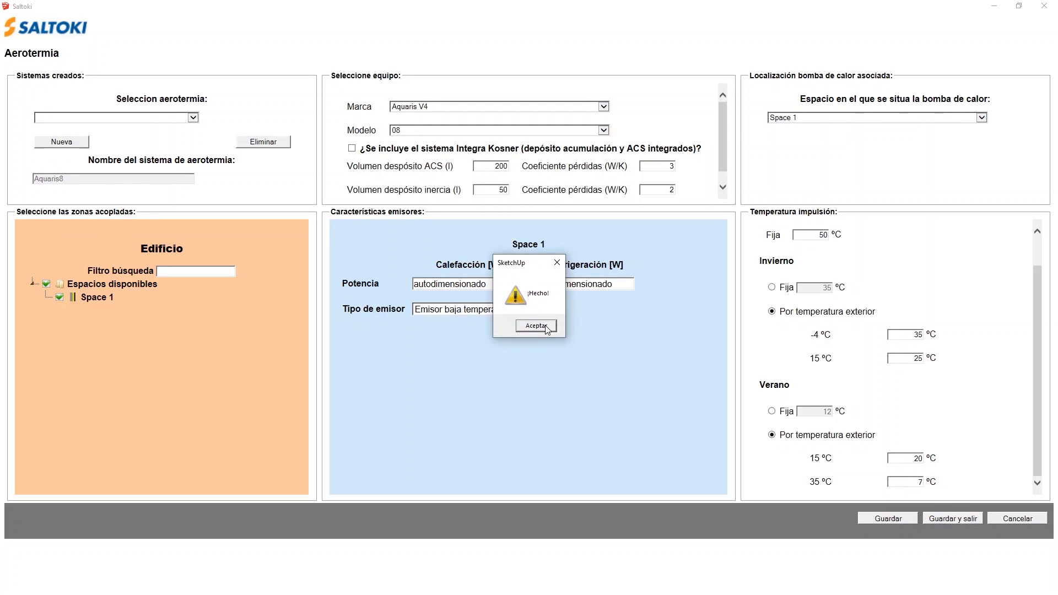
left_click(547, 329)
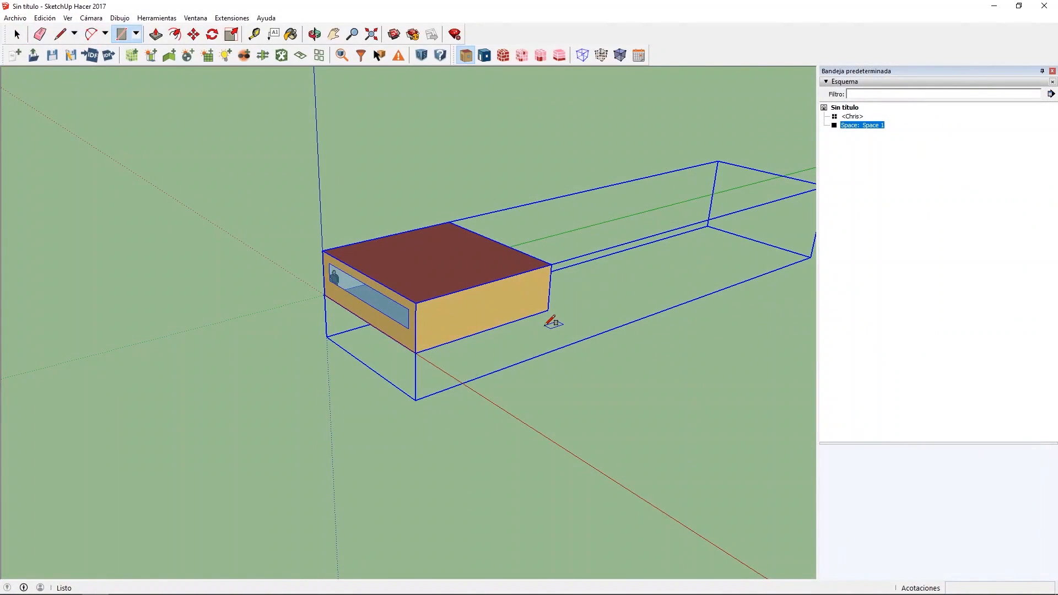
Step: Launch the SG SAVE HE0 verification and energy certification, and run the building simulation in OpenStudio
left_click(233, 18)
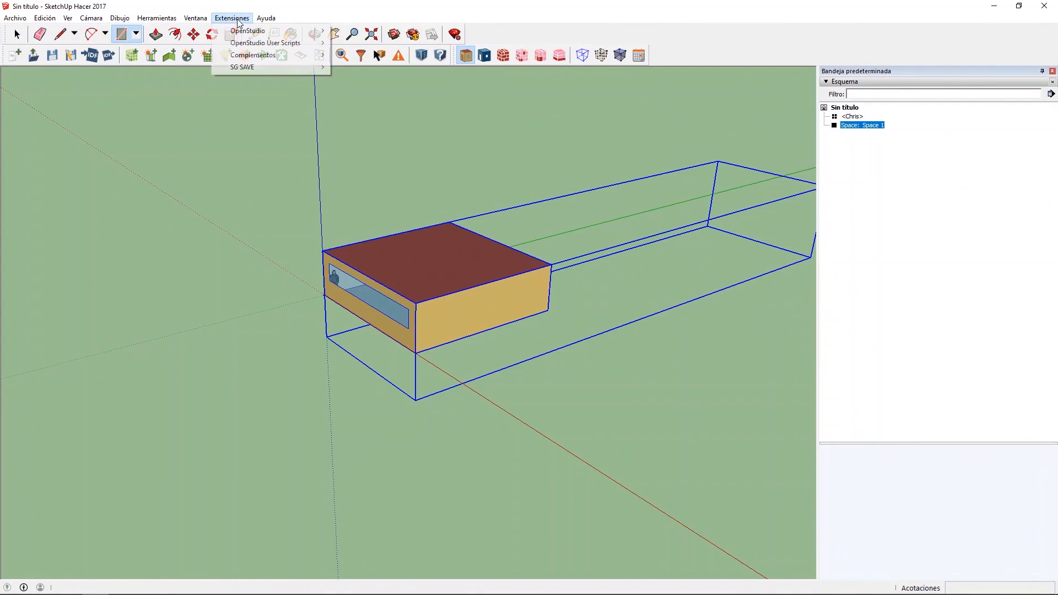
mouse_move(264, 67)
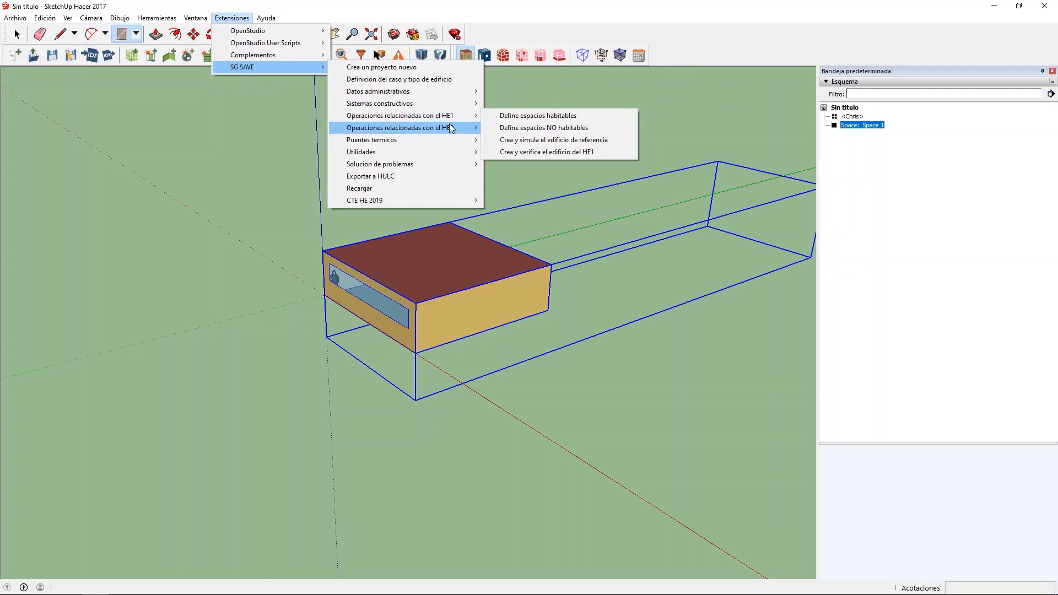
mouse_move(451, 128)
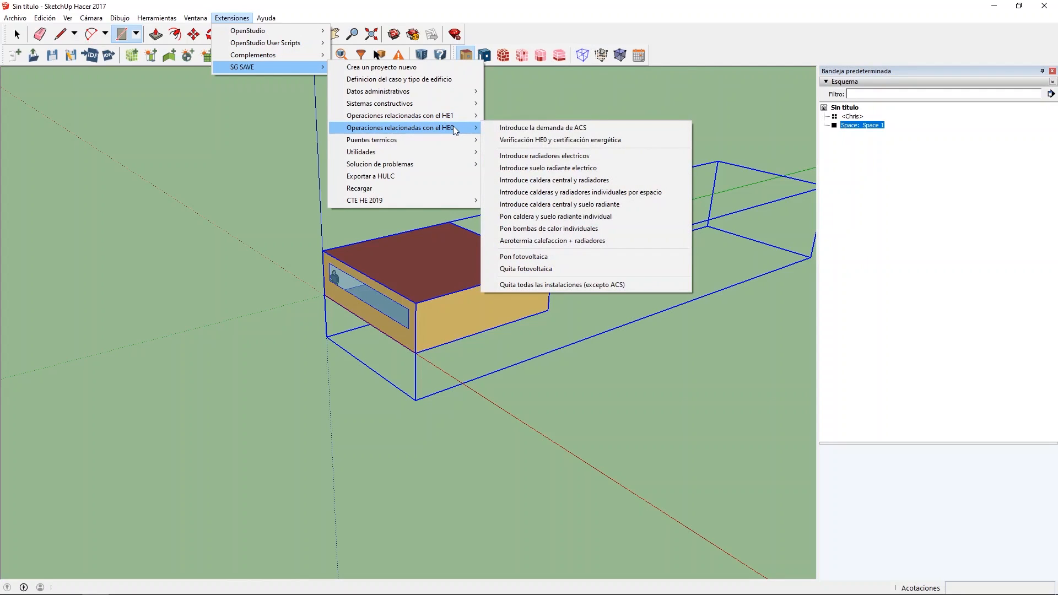
left_click(562, 142)
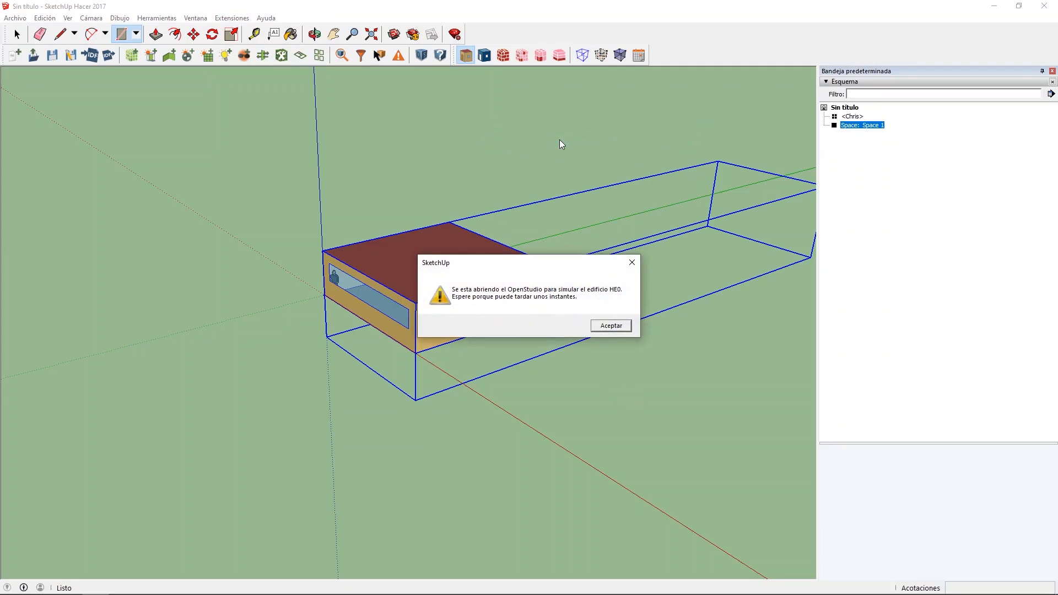
left_click(611, 326)
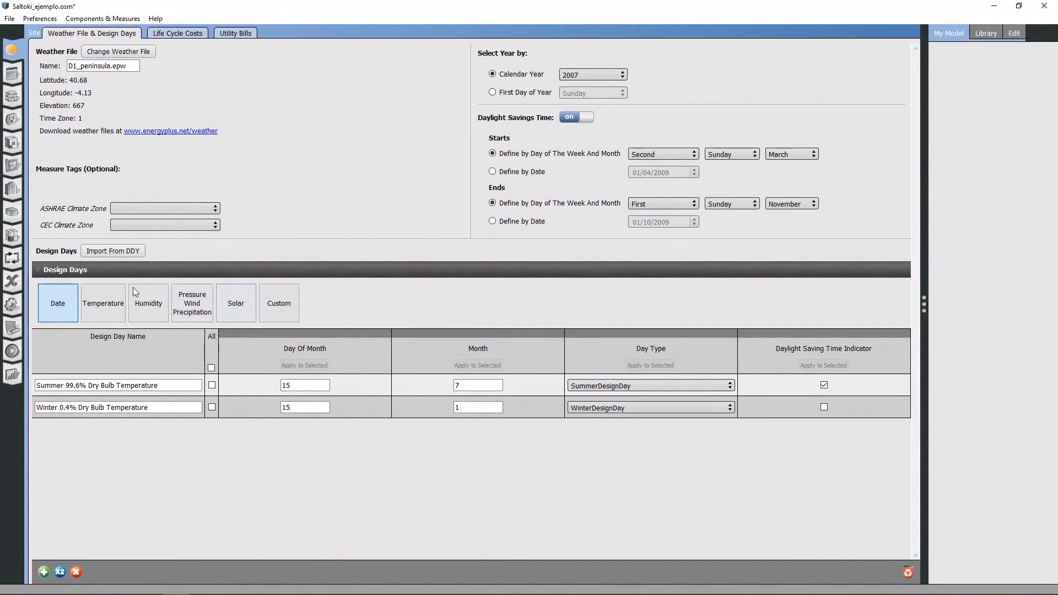
left_click(11, 353)
left_click(66, 54)
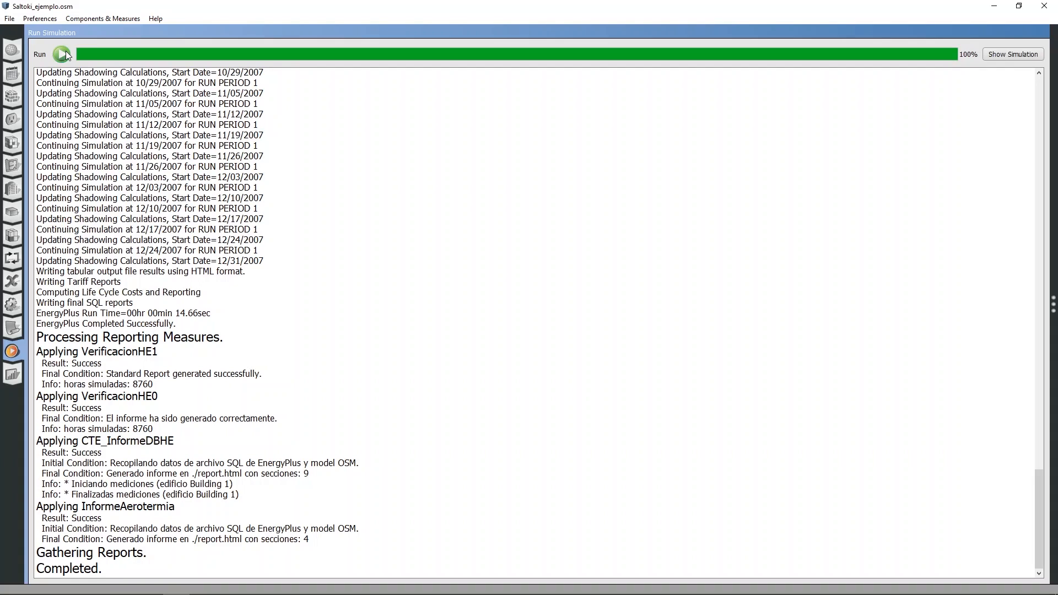
Step: Show the Informe aerotermia report and examine its annual results and the heating compressor's monthly table and chart
left_click(11, 377)
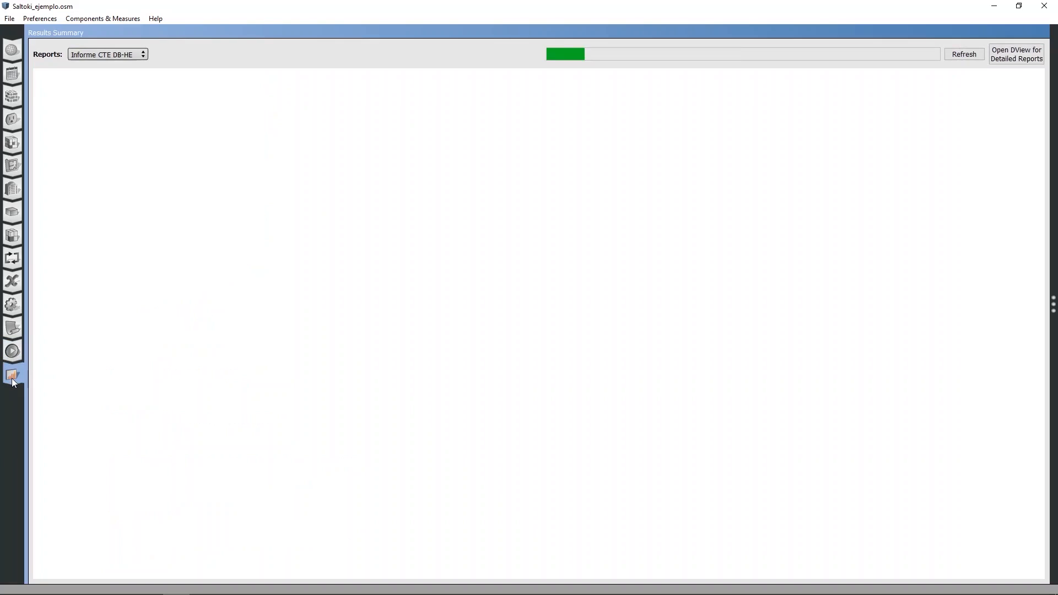
left_click(117, 55)
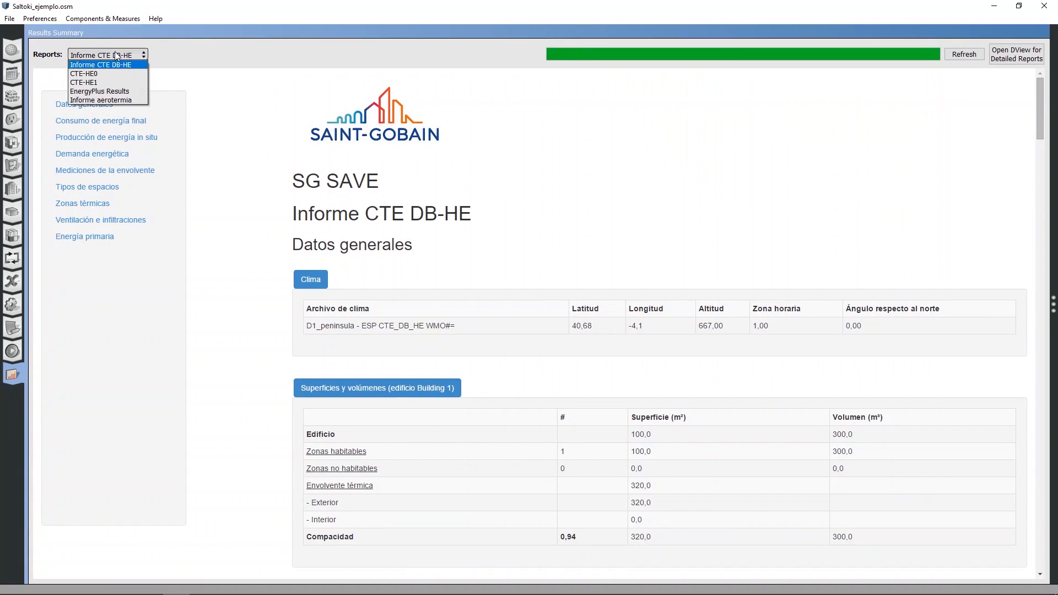
left_click(102, 100)
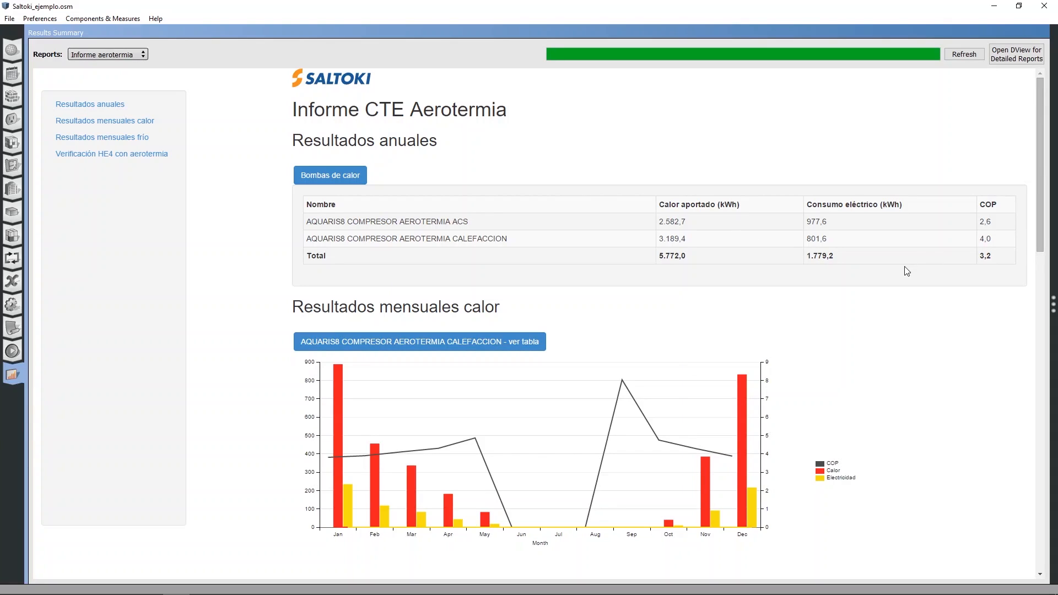
scroll(908, 272, "down", 1)
left_click(418, 311)
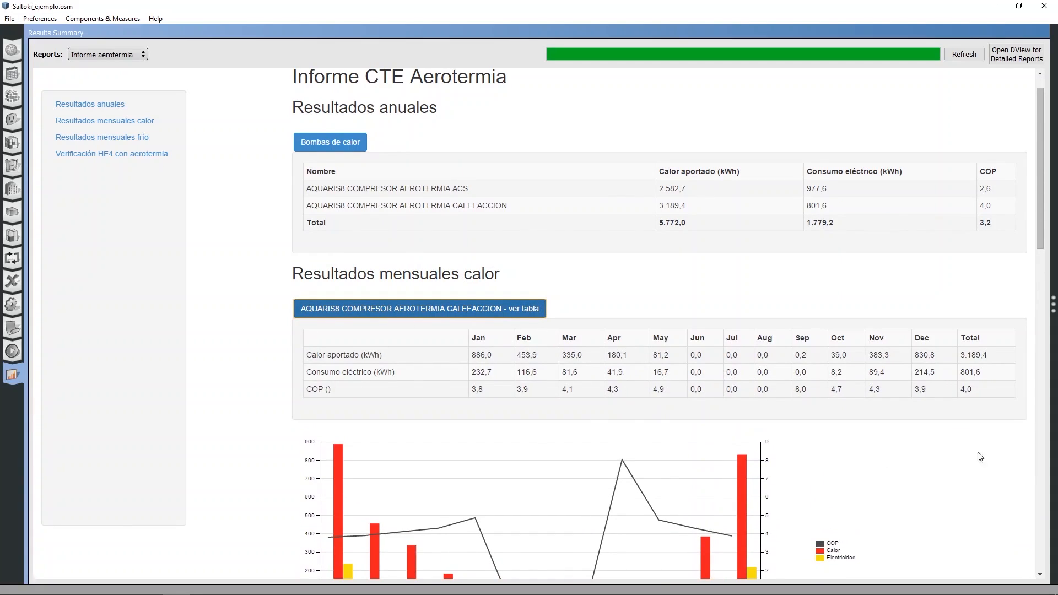
scroll(707, 331, "down", 3)
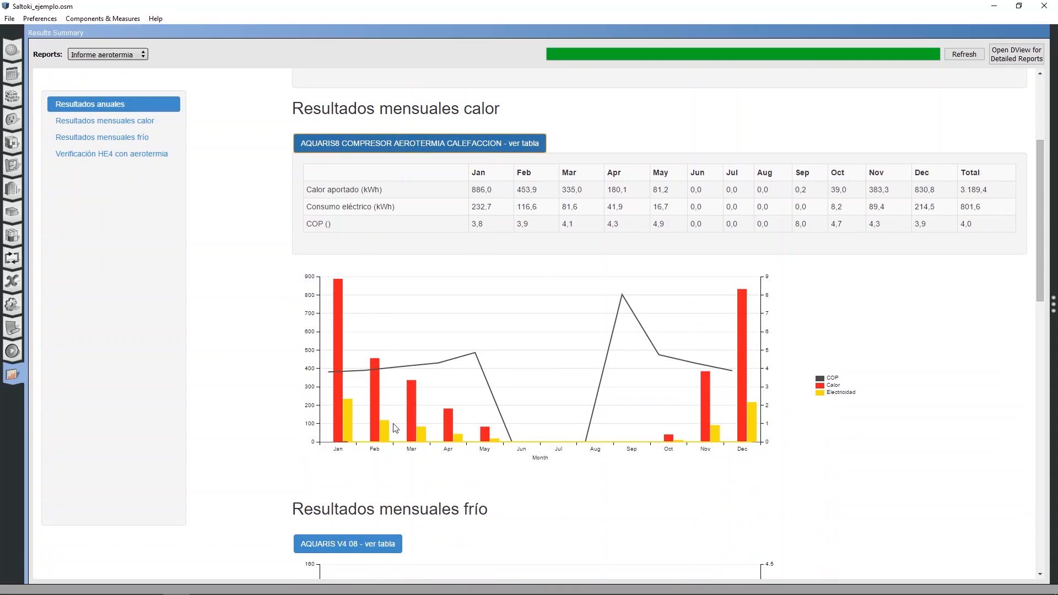
Step: Expand the Aquaris V4 08 monthly cooling table and review its supplied cooling, electricity consumption and EER
scroll(532, 321, "down", 3)
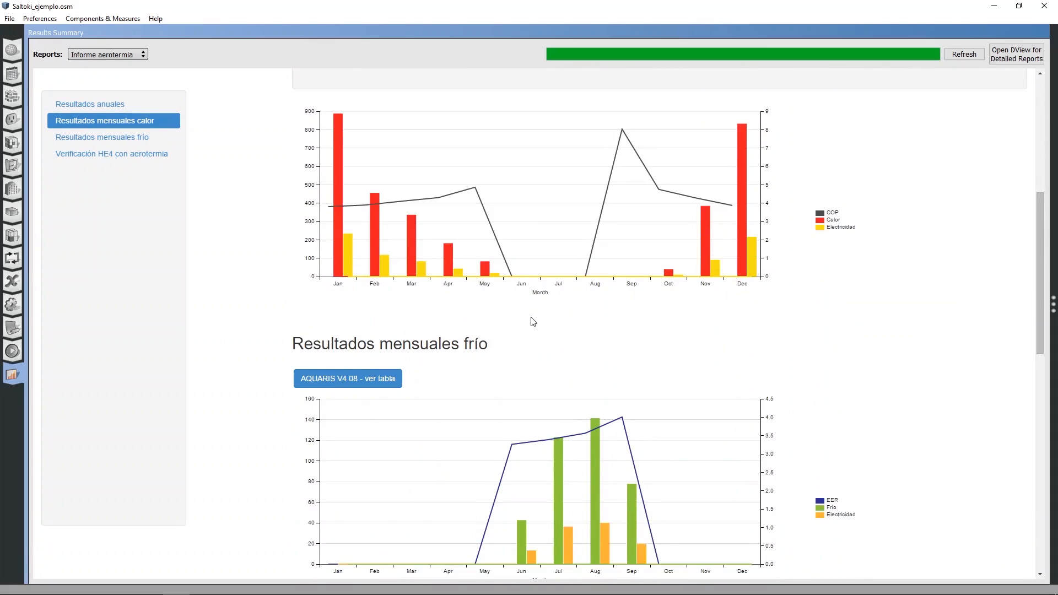
scroll(534, 322, "down", 1)
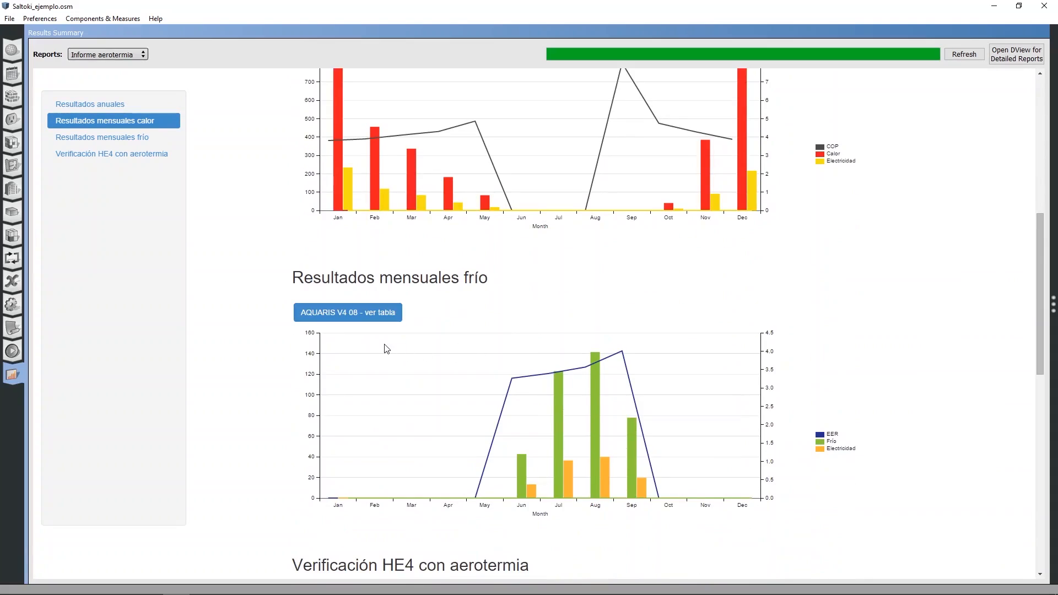
left_click(346, 317)
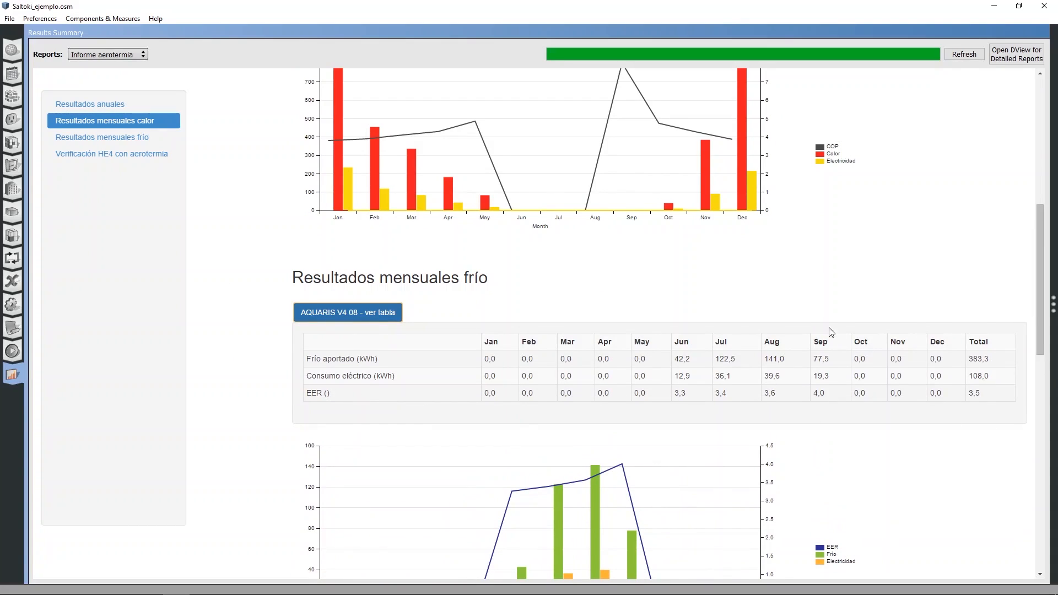
scroll(821, 328, "down", 3)
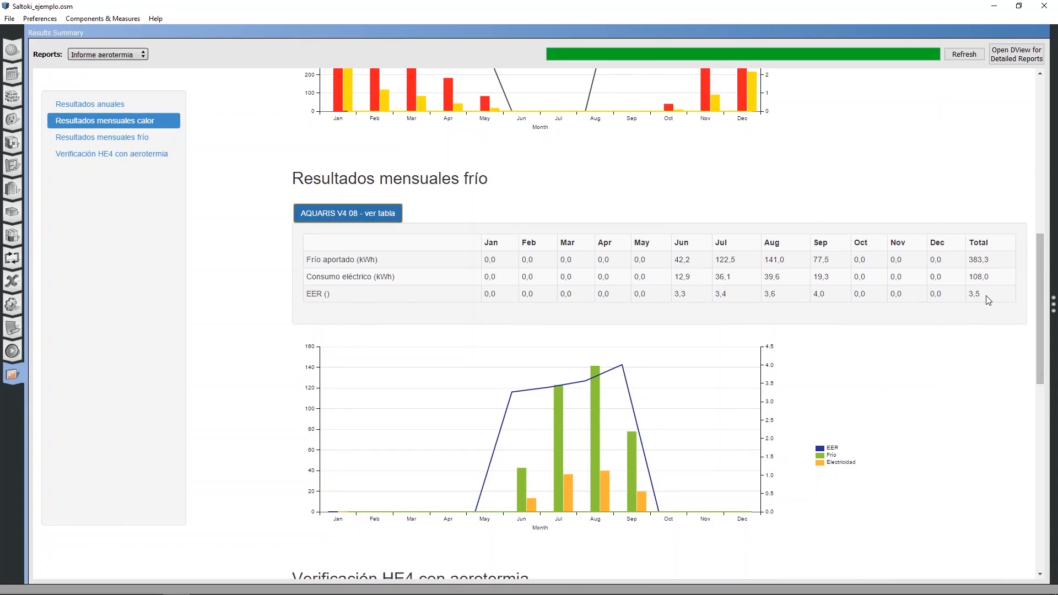
Step: Examine the HE4 verification, expanding the ACS compressor COP table and the aggregated ACS heat pump table, through to the compliance summary
scroll(989, 301, "down", 7)
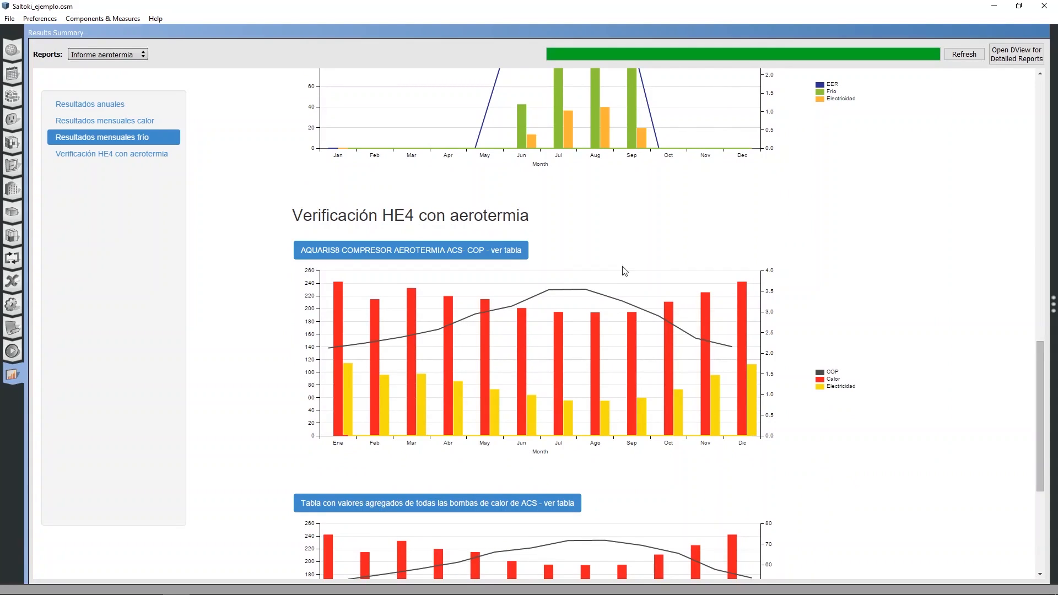
left_click(305, 249)
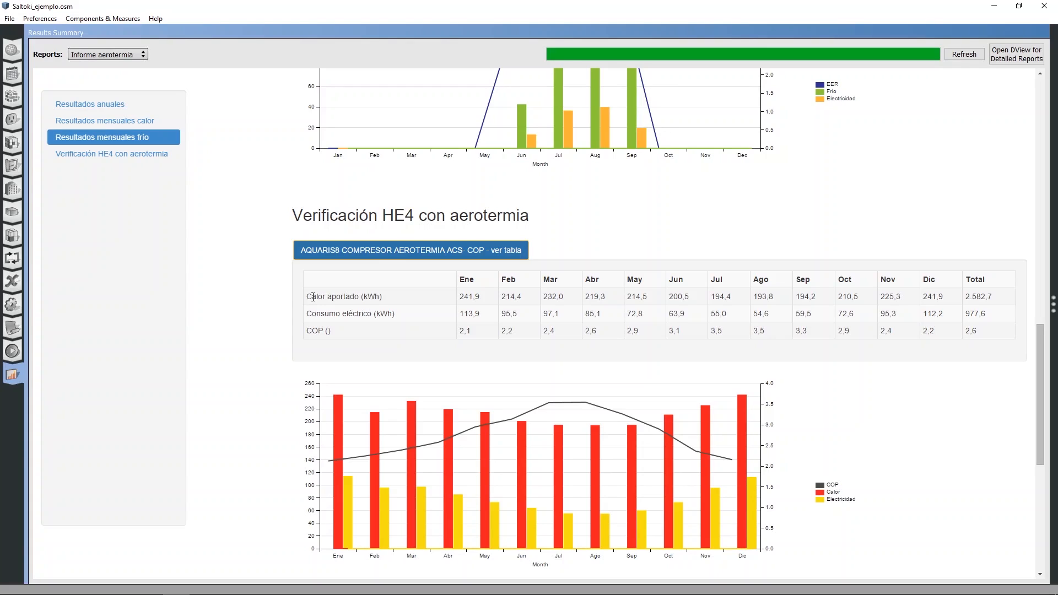
scroll(314, 297, "down", 6)
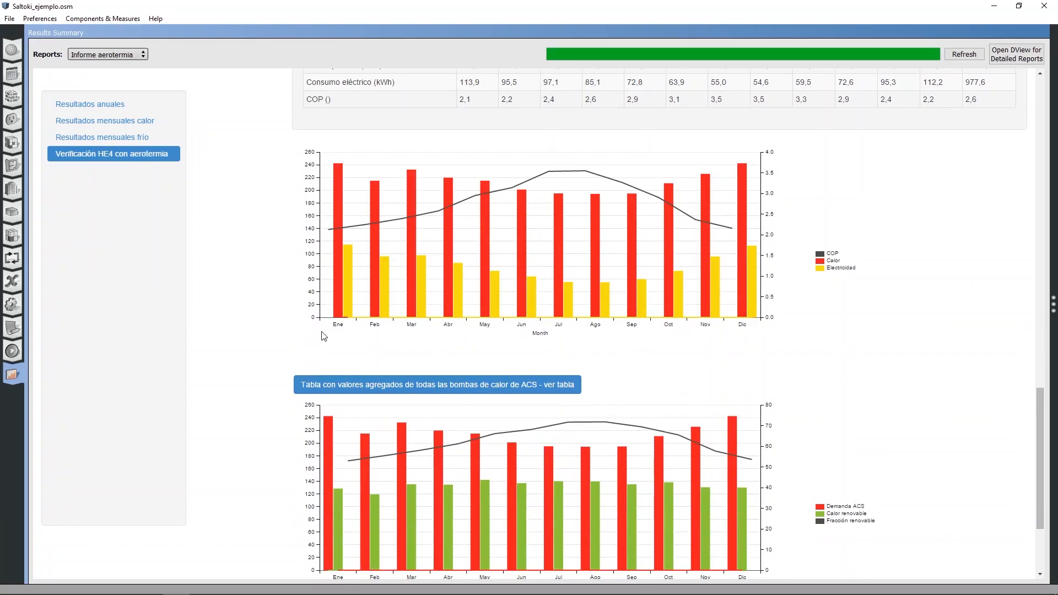
left_click(385, 264)
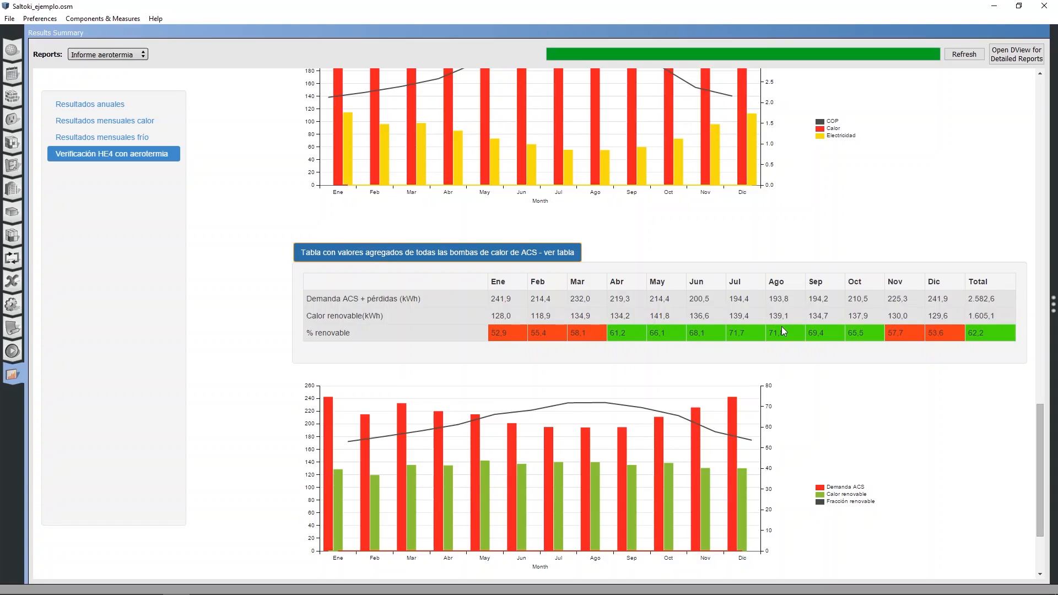
scroll(719, 393, "down", 2)
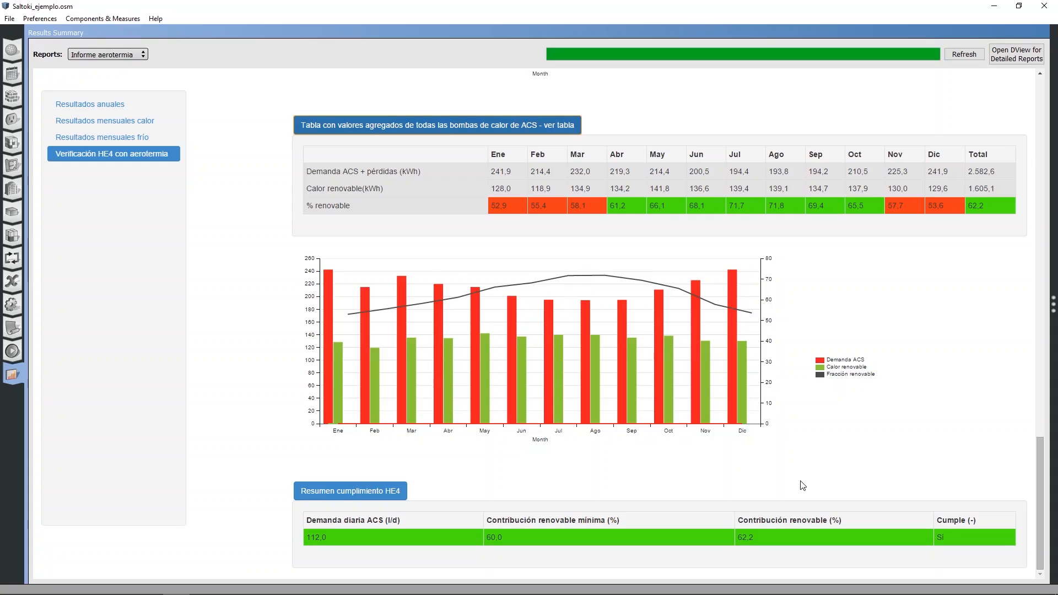
Step: Switch to the CTE-HE0 report and review its compliance check, energy rating, XML file path, charts and monthly primary energy and CO₂ tables
left_click(103, 56)
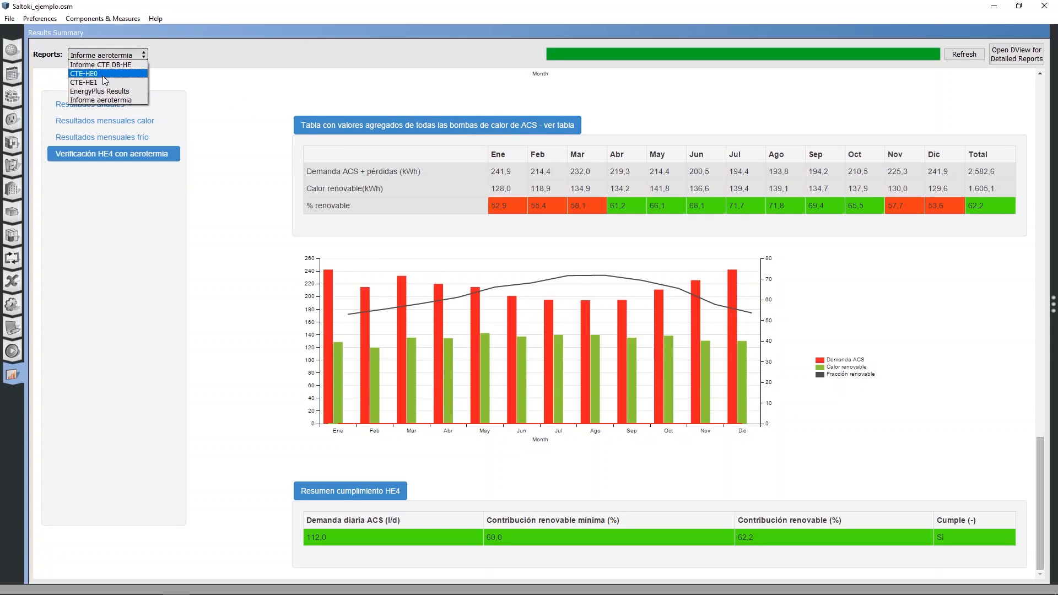
left_click(103, 73)
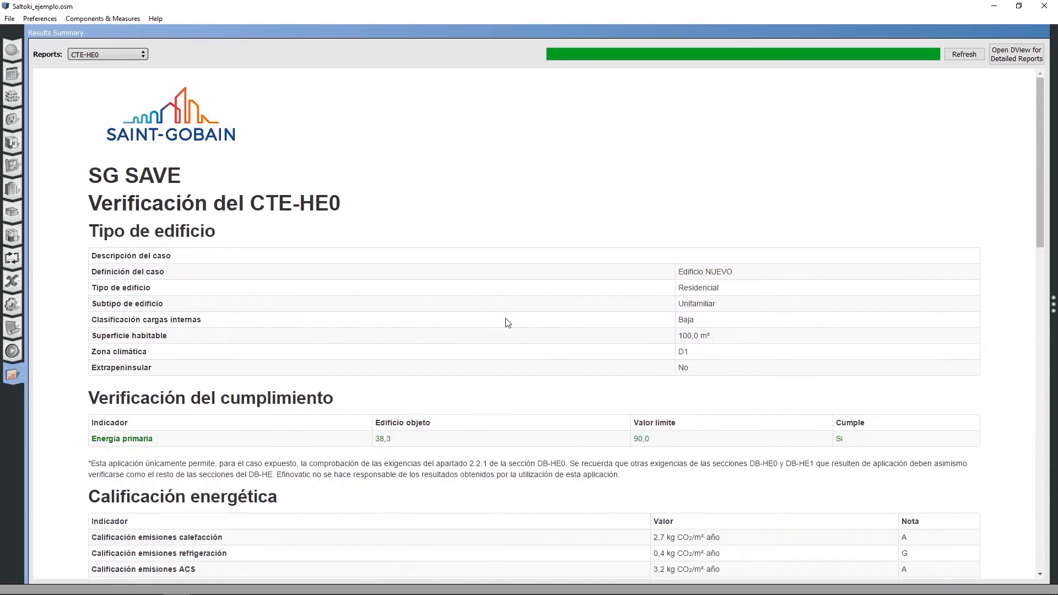
scroll(682, 339, "down", 3)
scroll(683, 340, "down", 1)
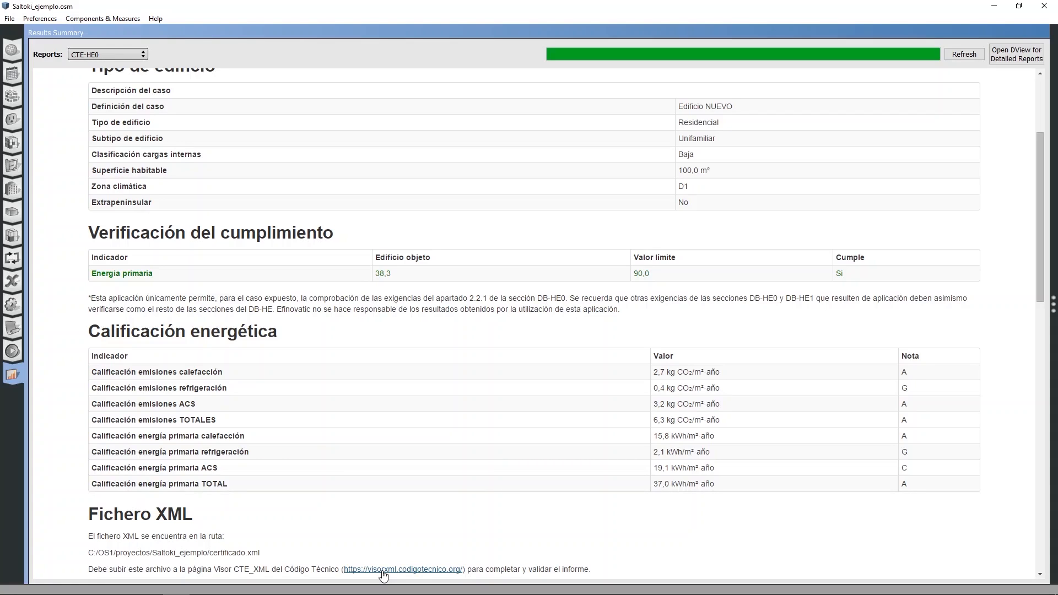
scroll(384, 576, "down", 6)
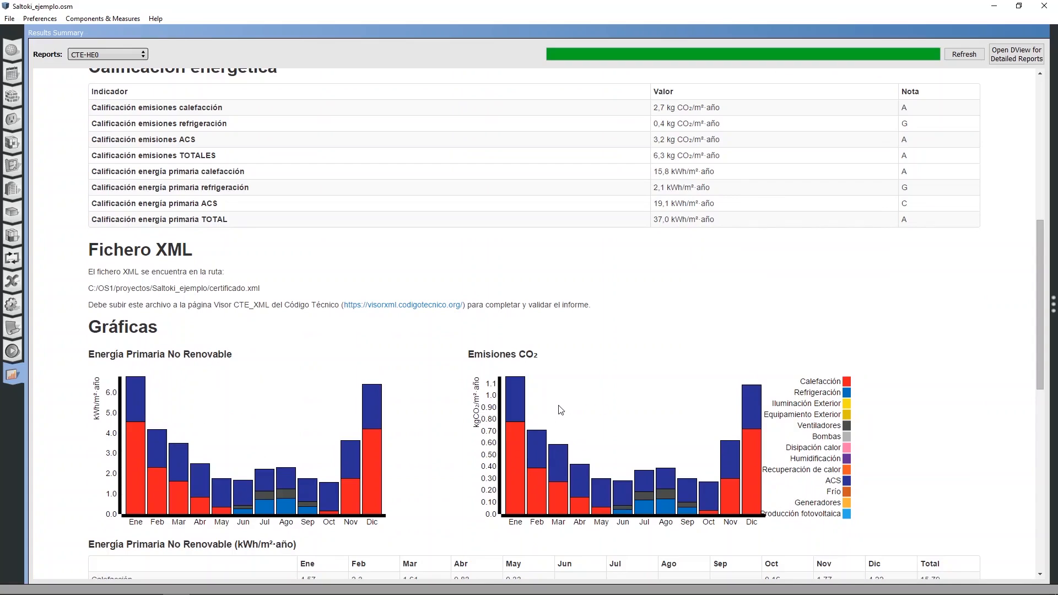
scroll(629, 455, "down", 3)
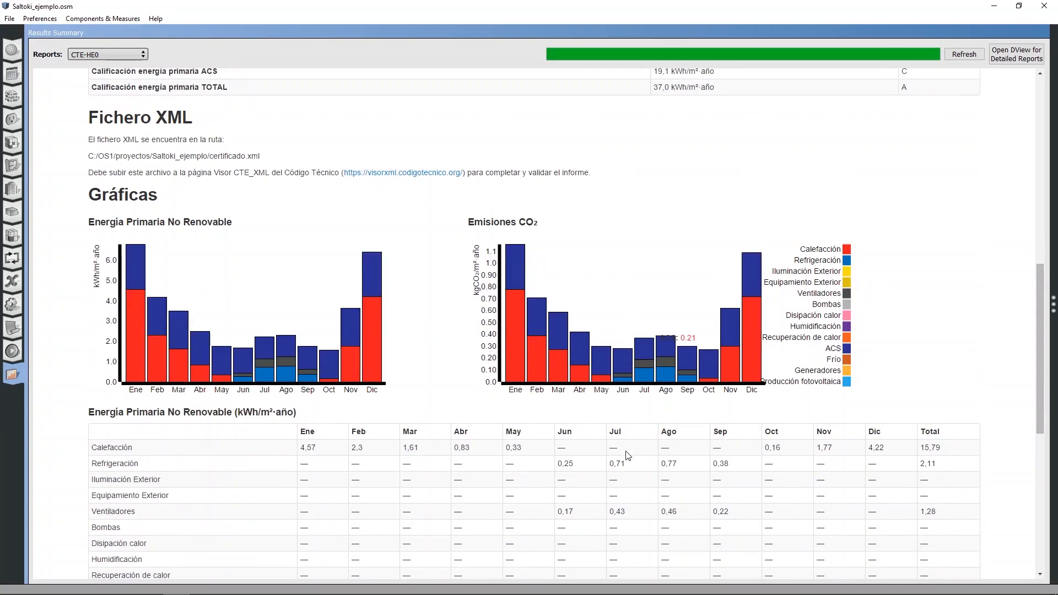
scroll(627, 453, "down", 2)
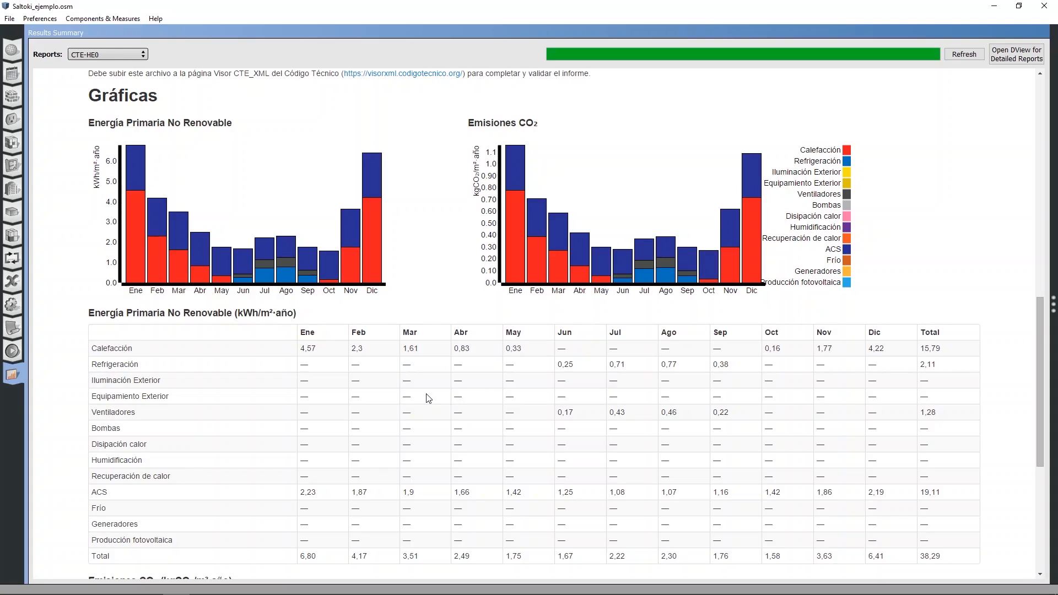
scroll(429, 399, "down", 5)
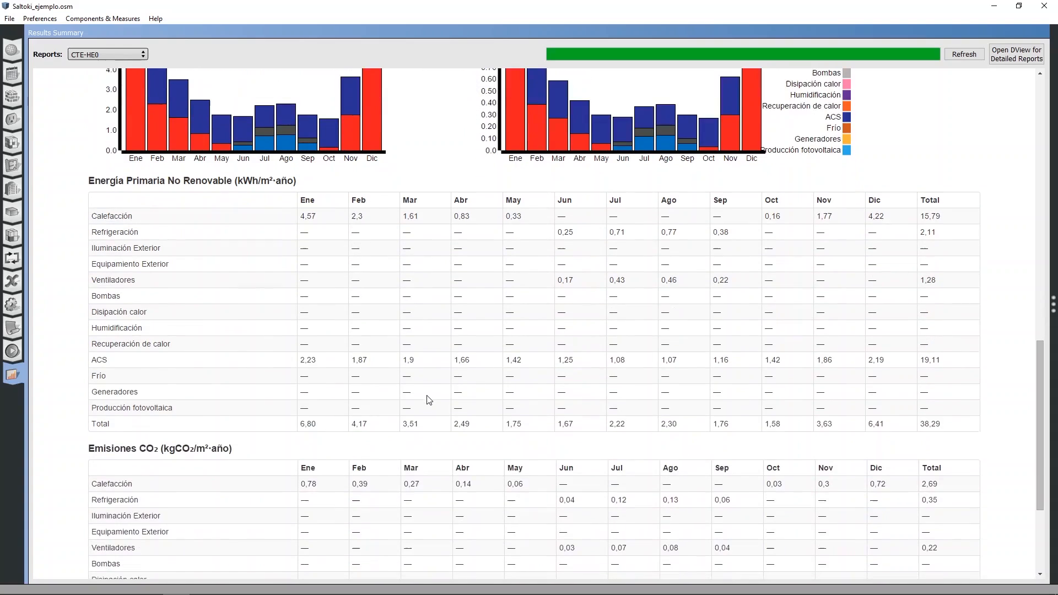